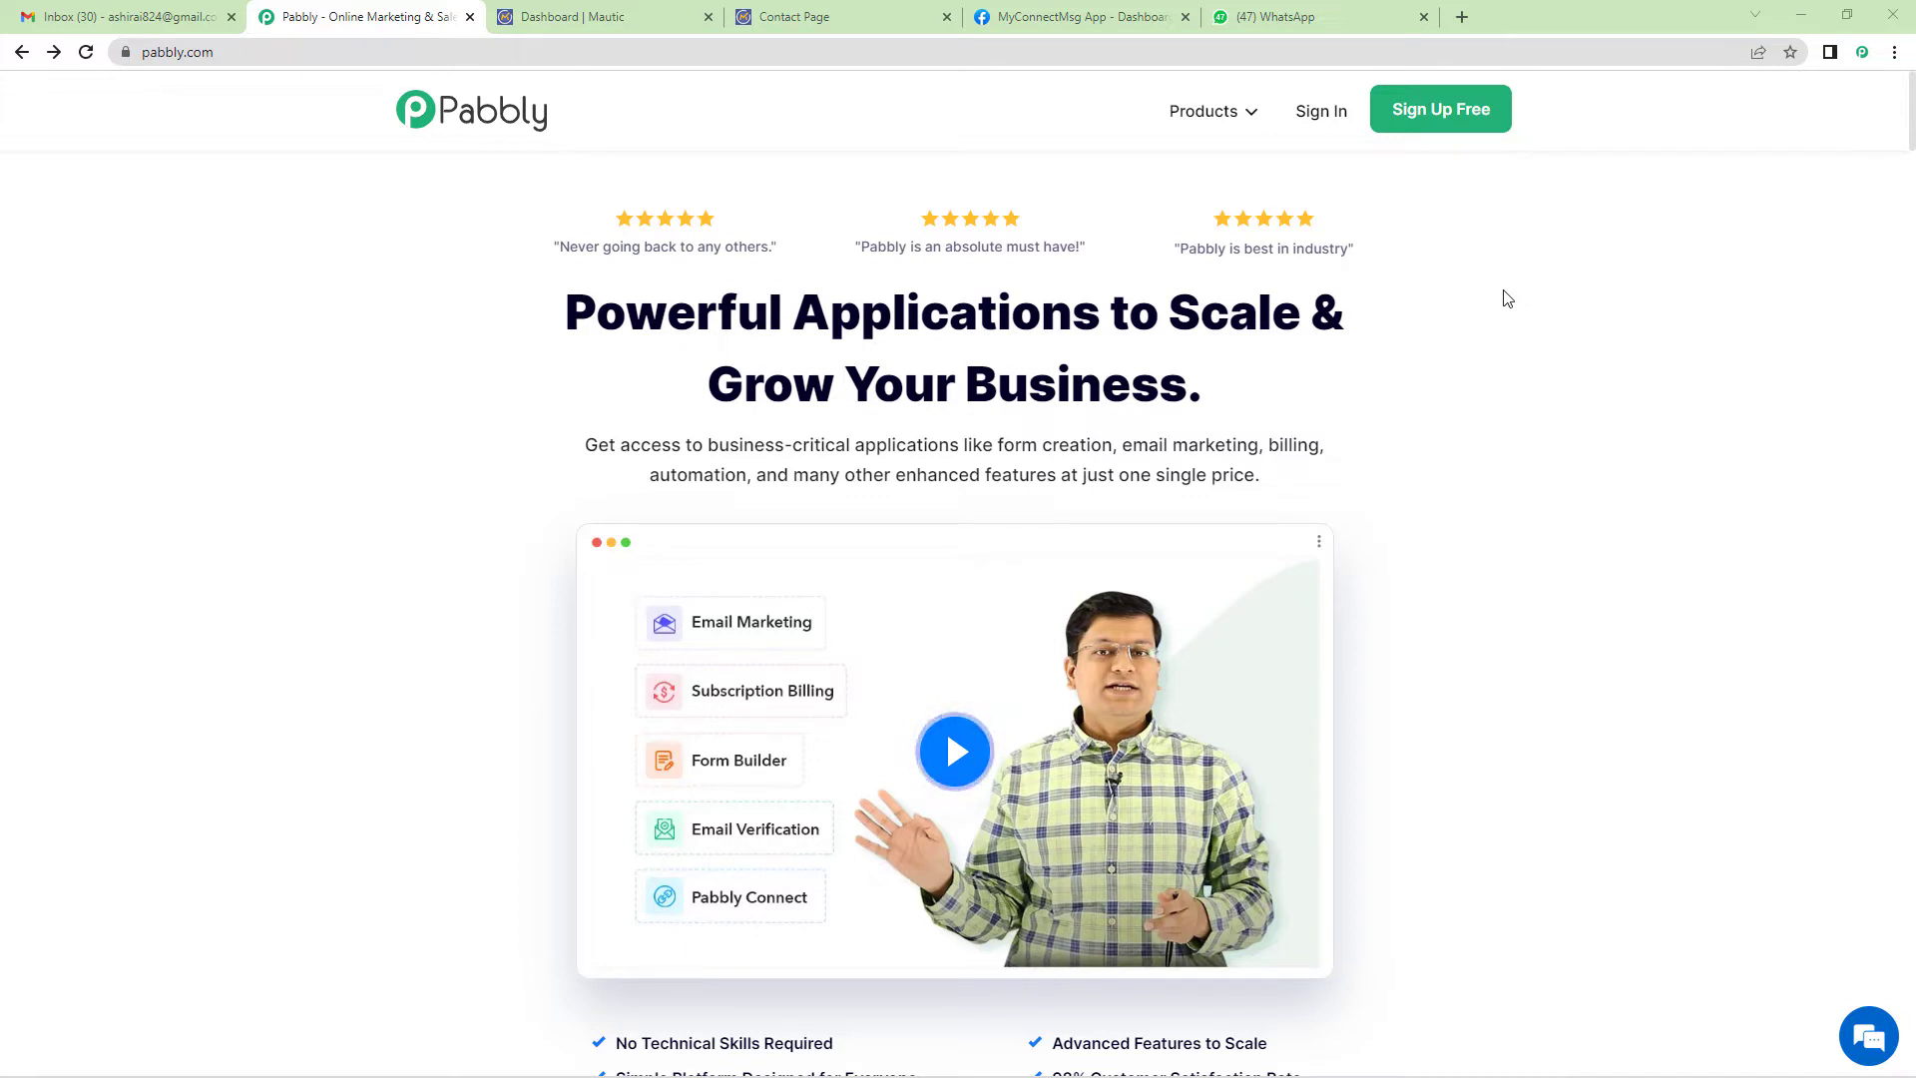
Sign in and create a new Pabbly Connect workflow named 'Mautic To Whatsapp'
left_click(1320, 118)
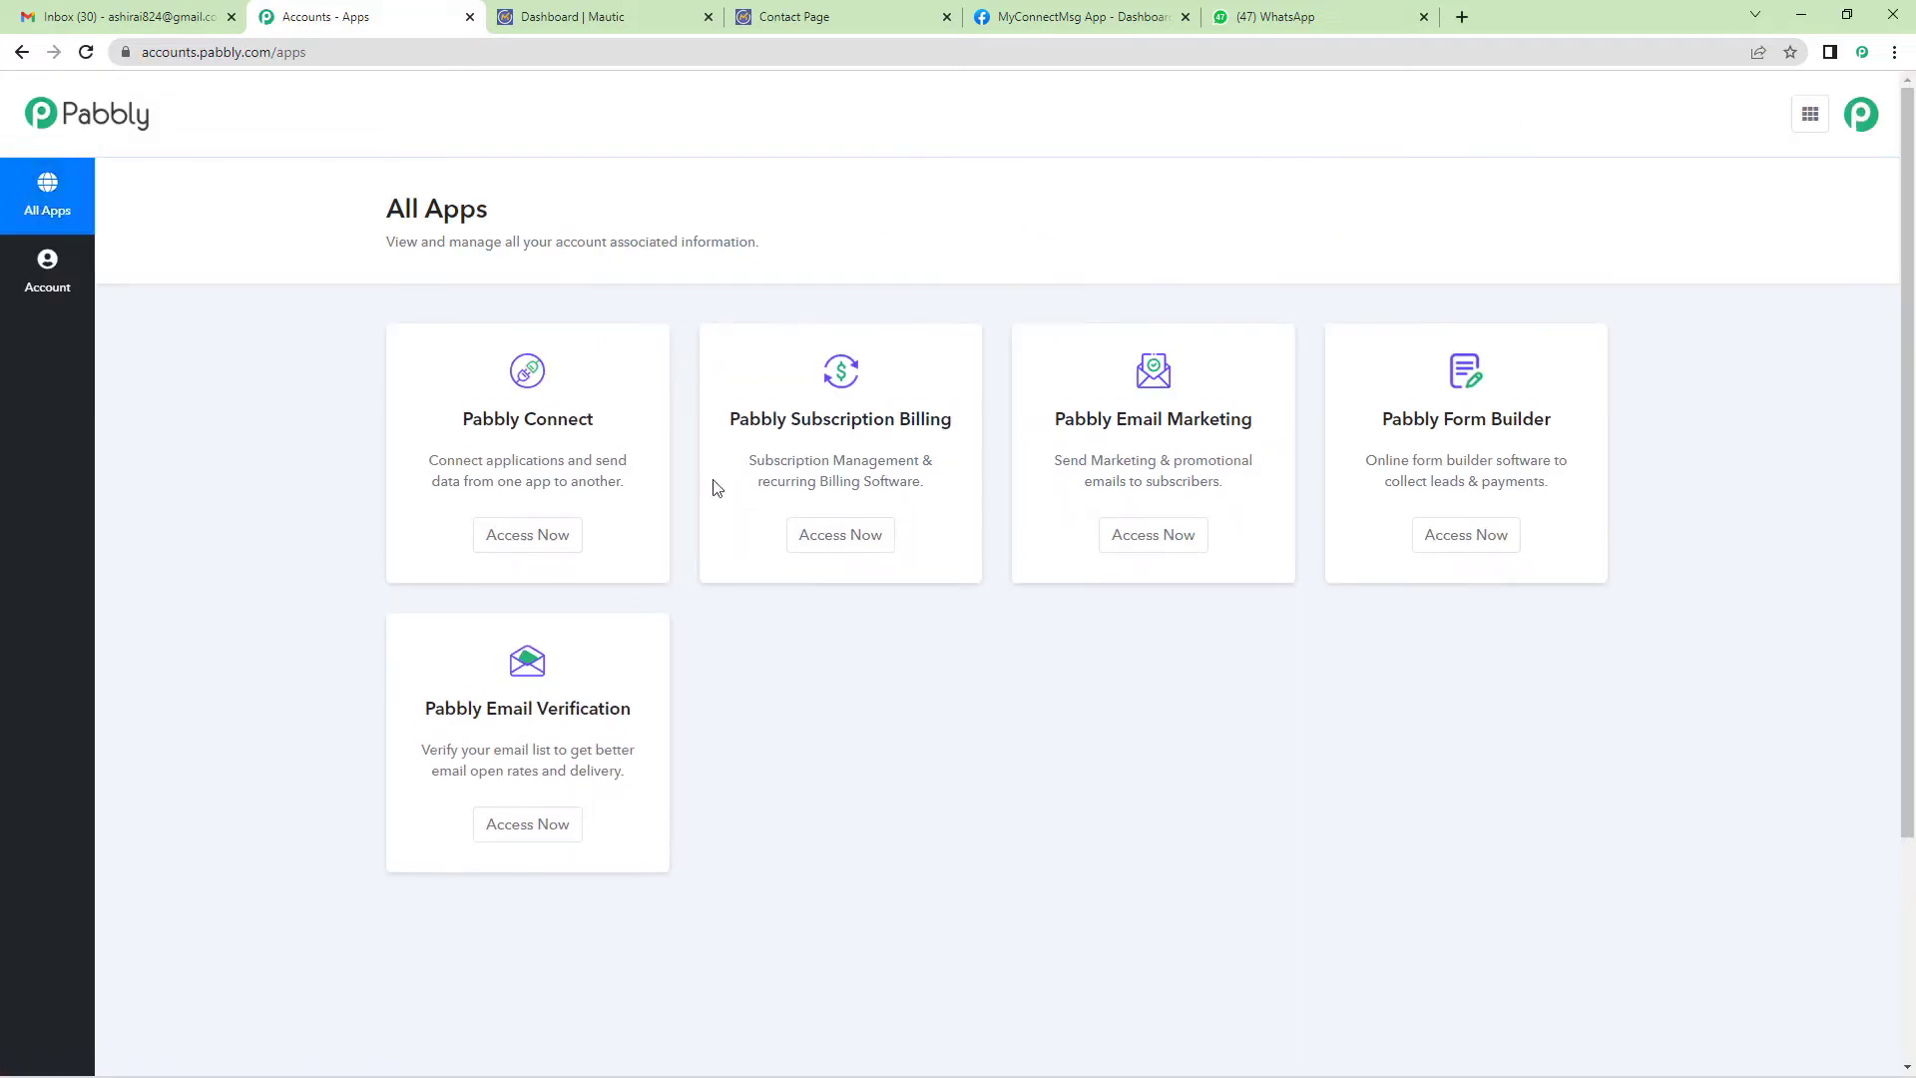
left_click(542, 539)
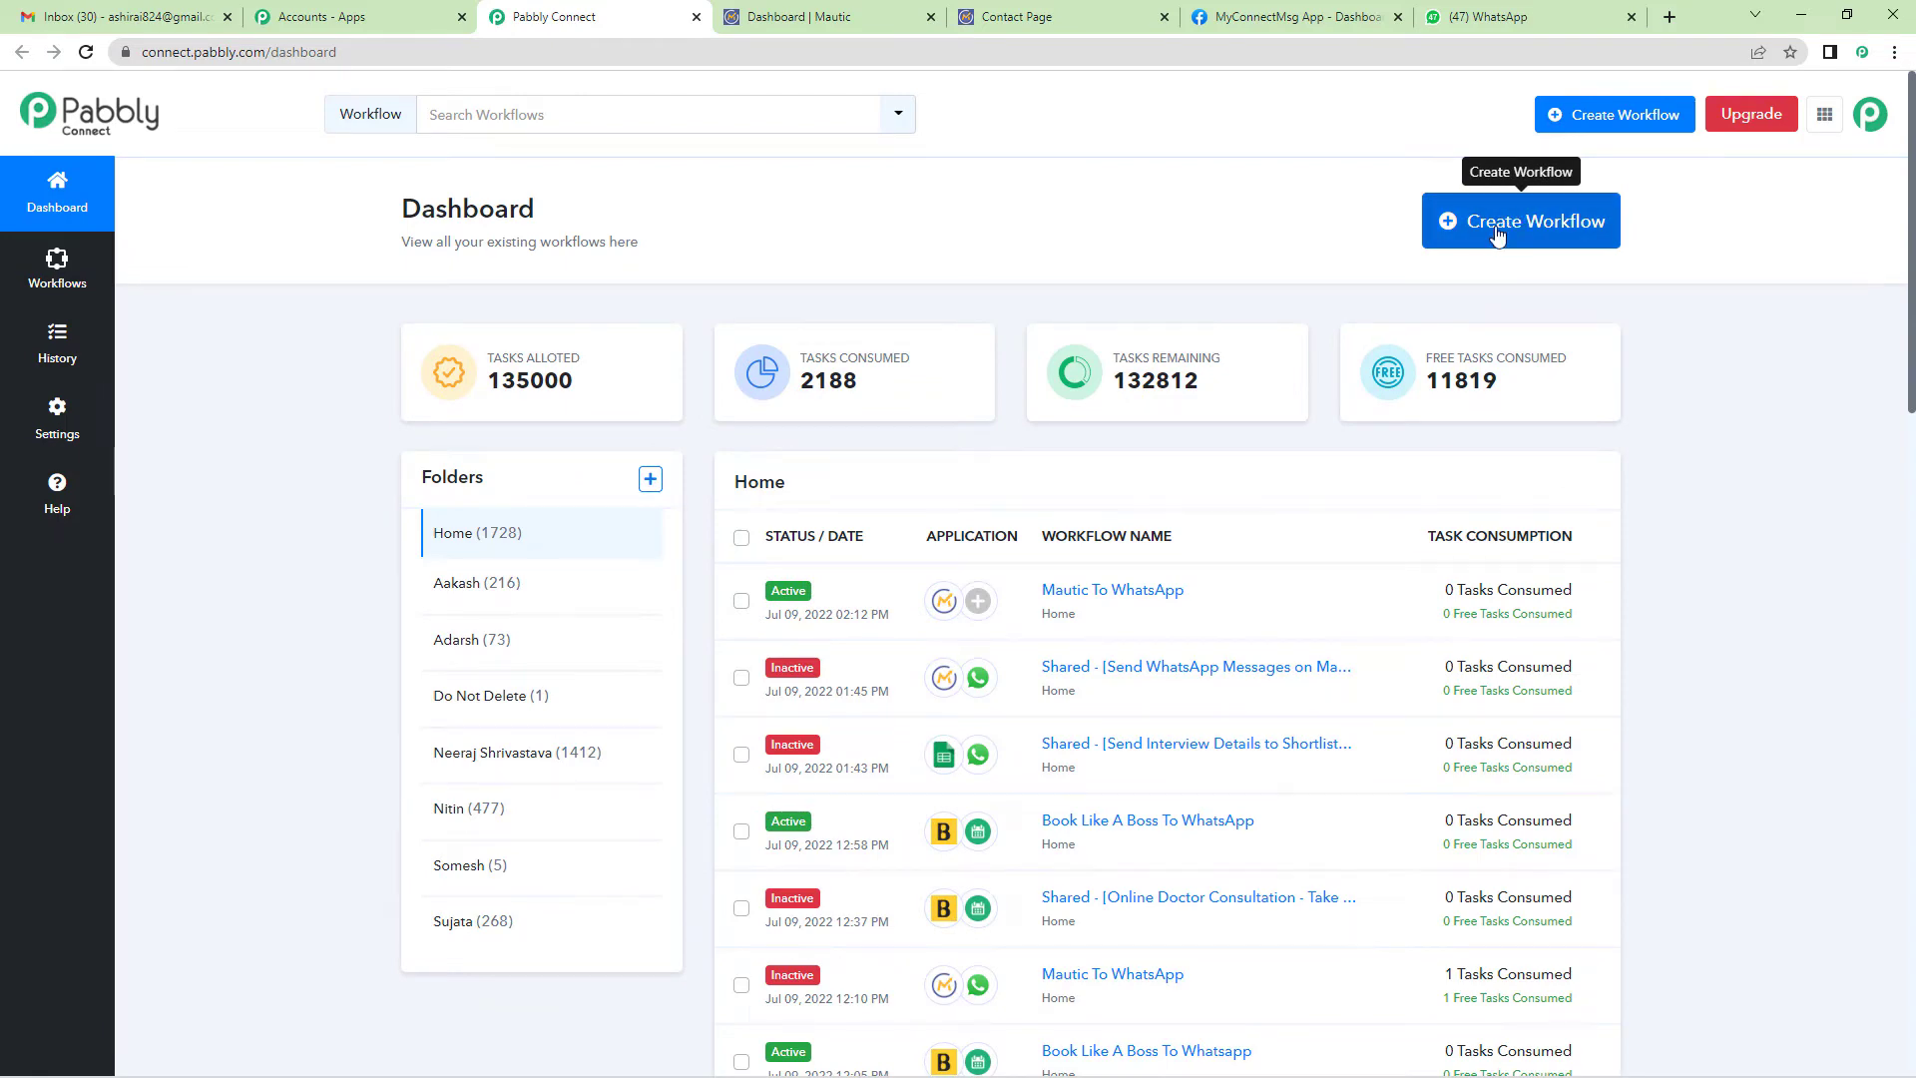
left_click(1496, 233)
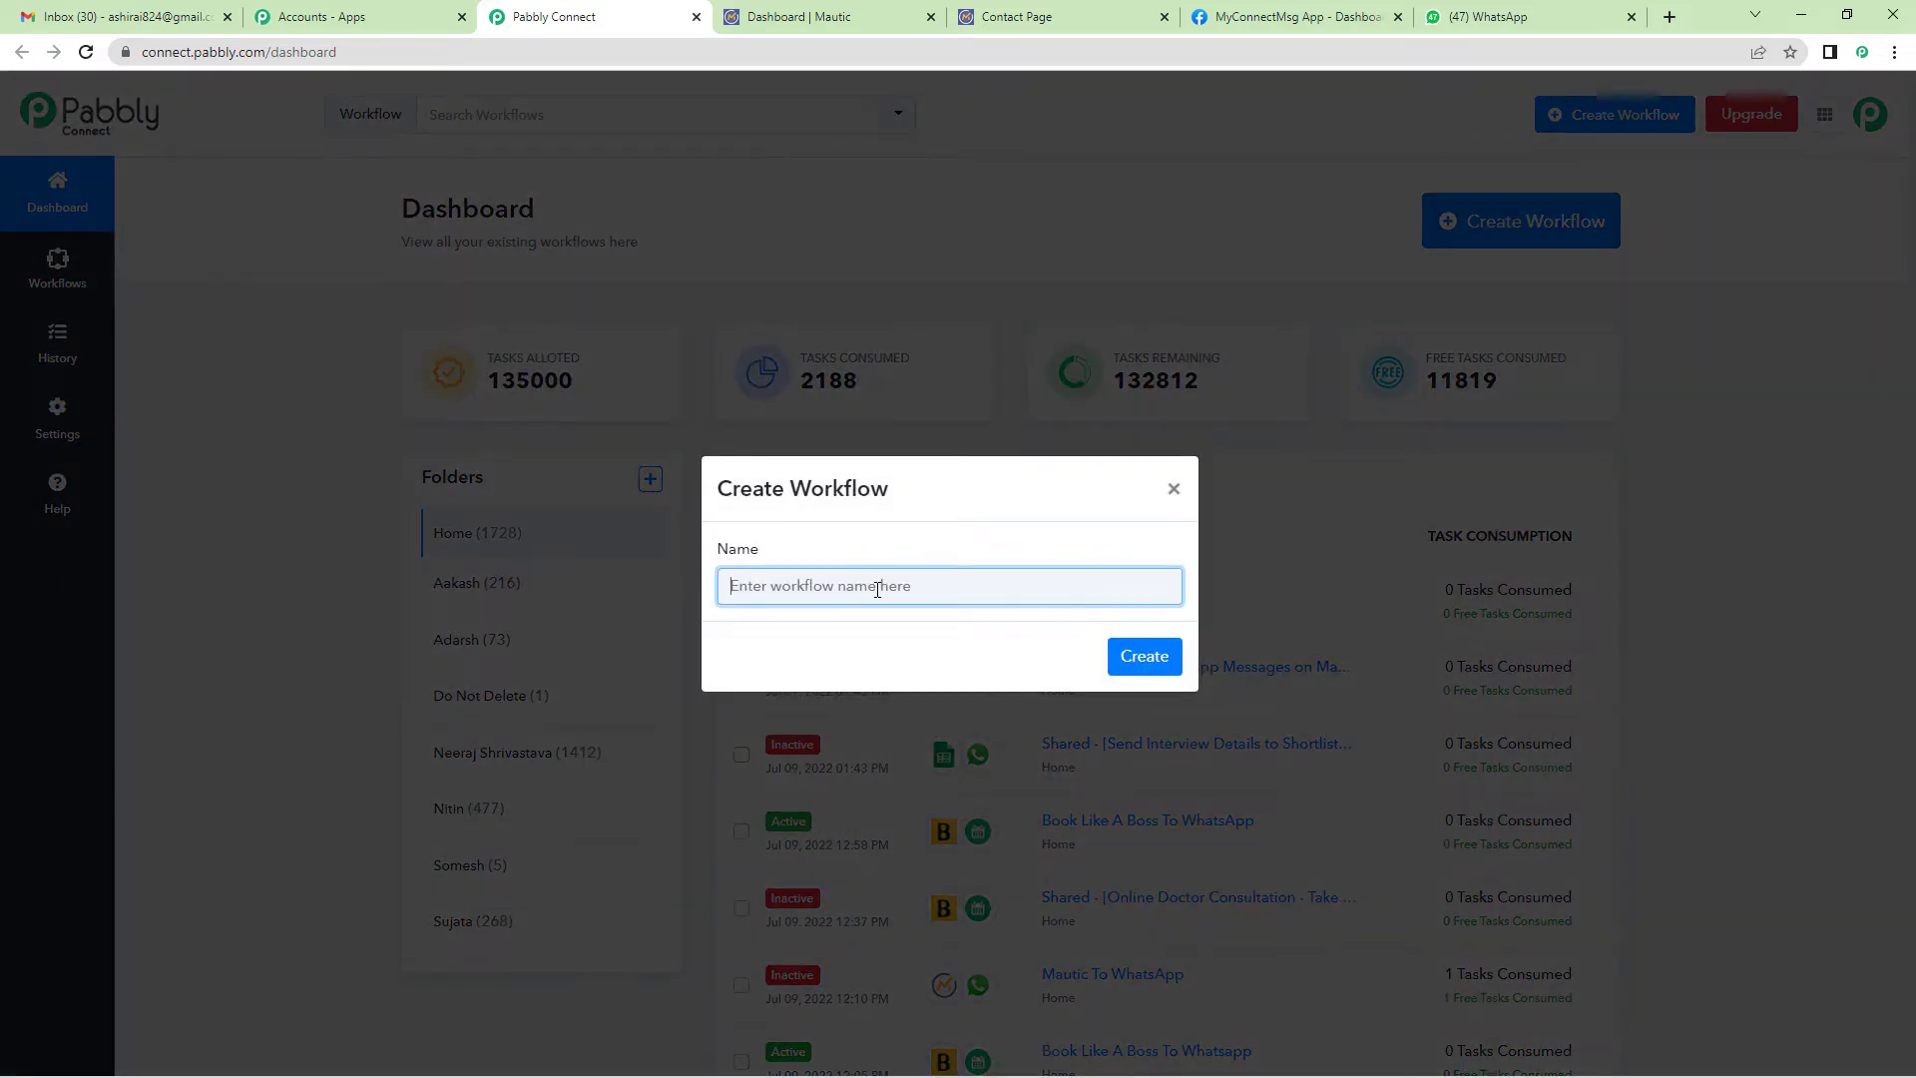
type("Ma")
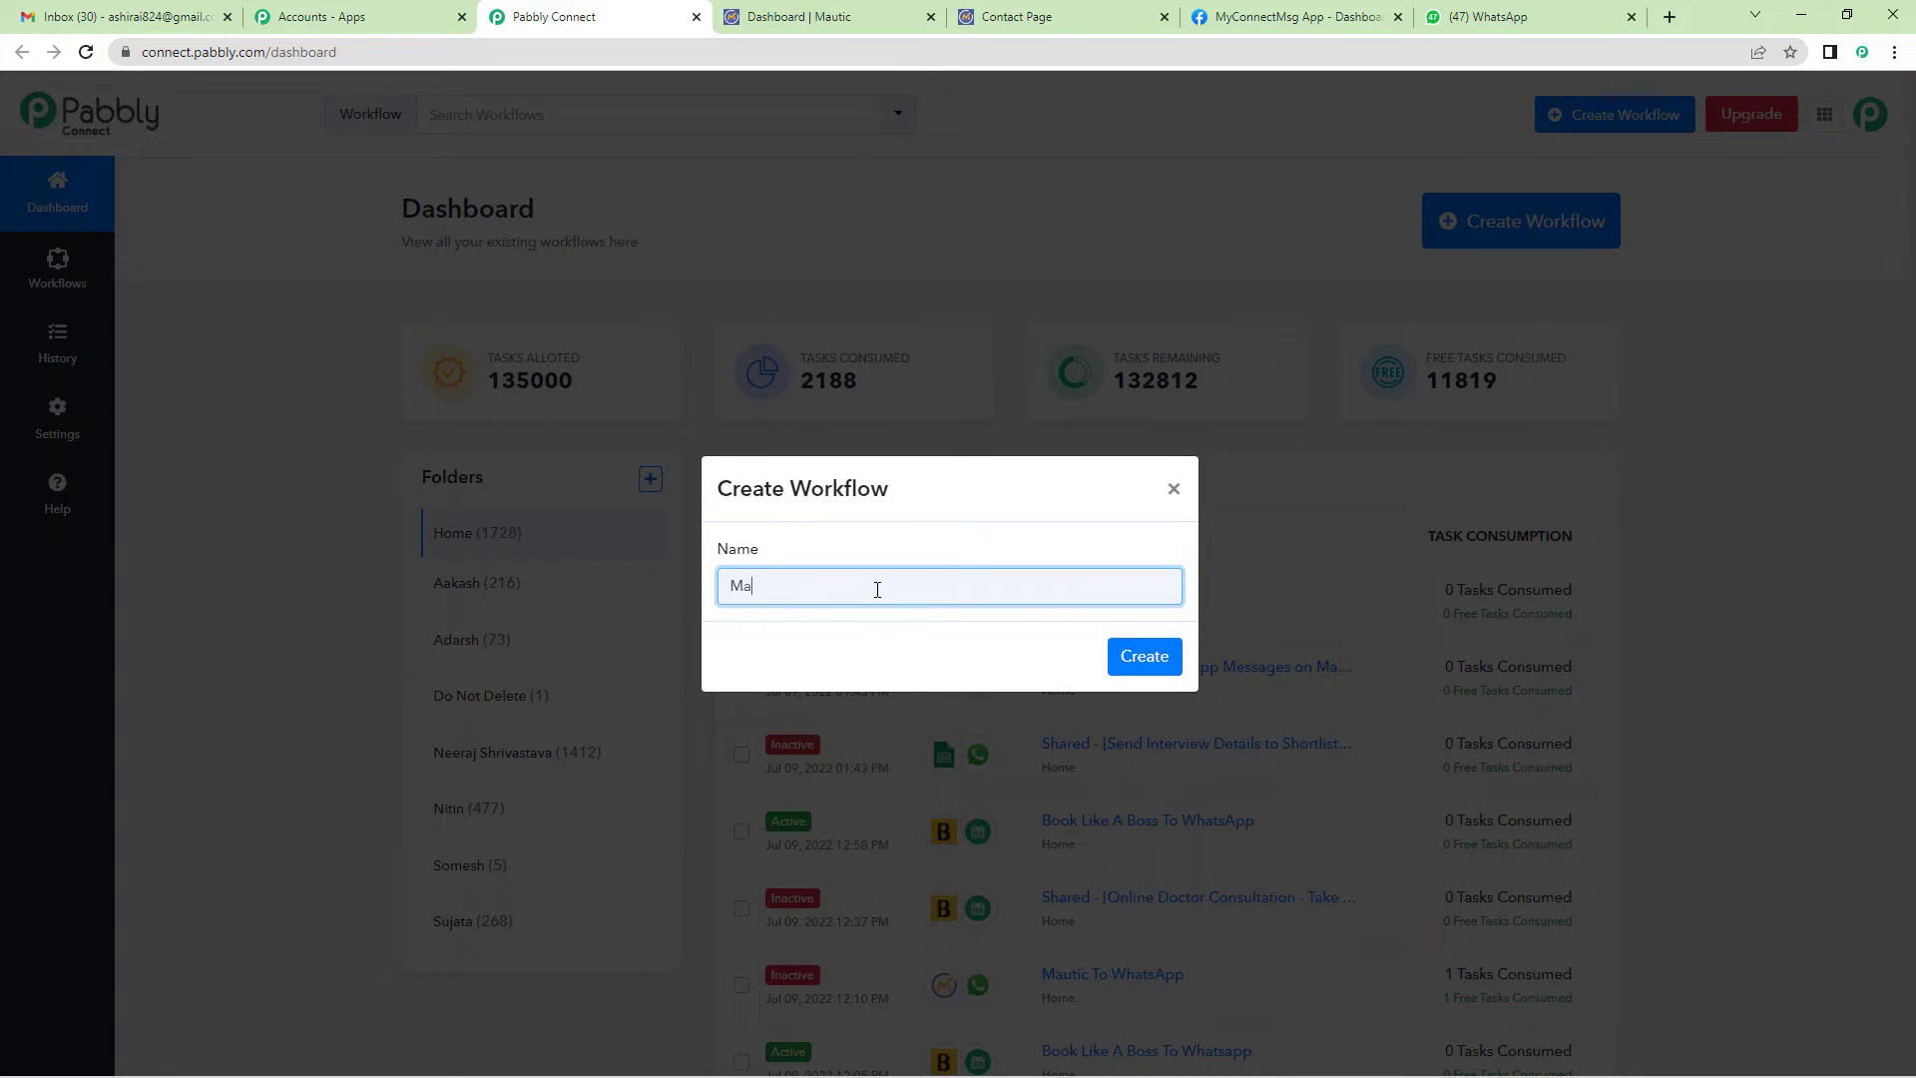
type("utic To Whatsapp")
left_click(1136, 655)
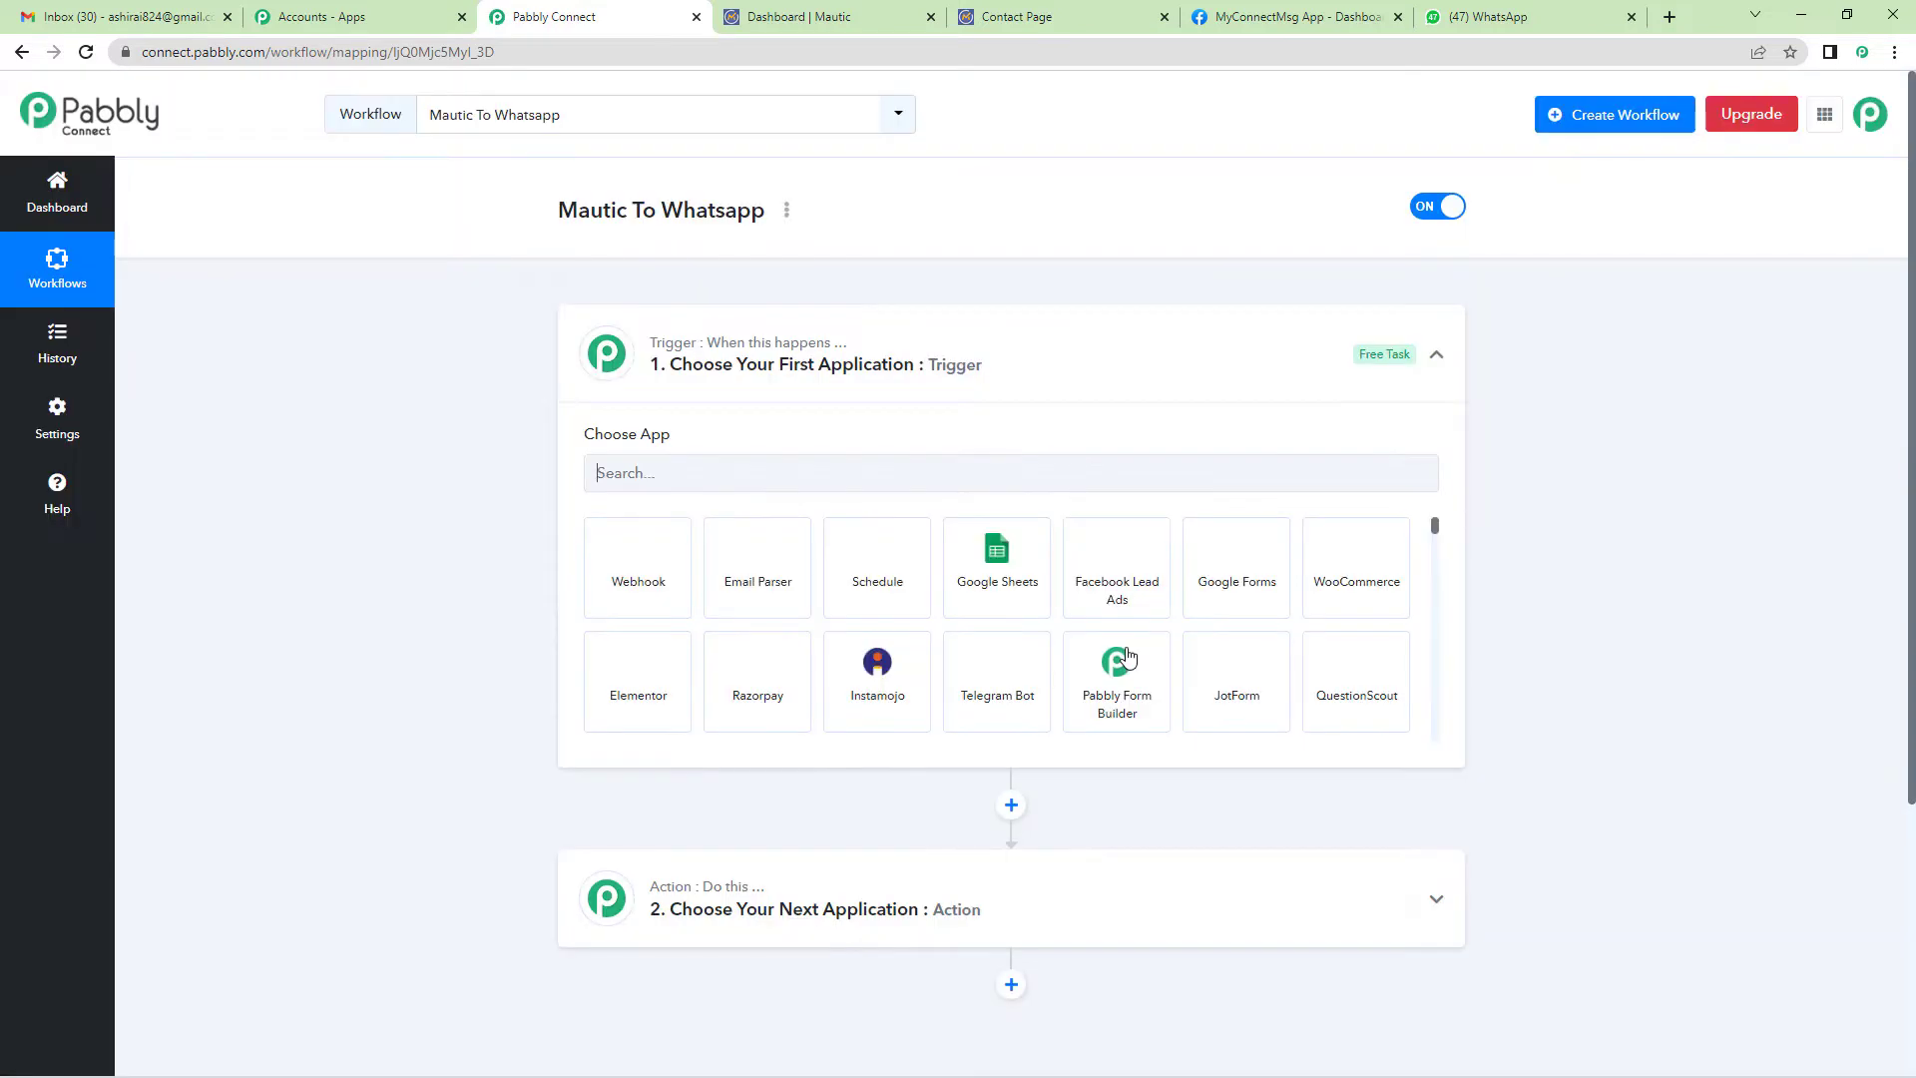
Choose Mautic as the trigger app by searching 'maut'
left_click(885, 394)
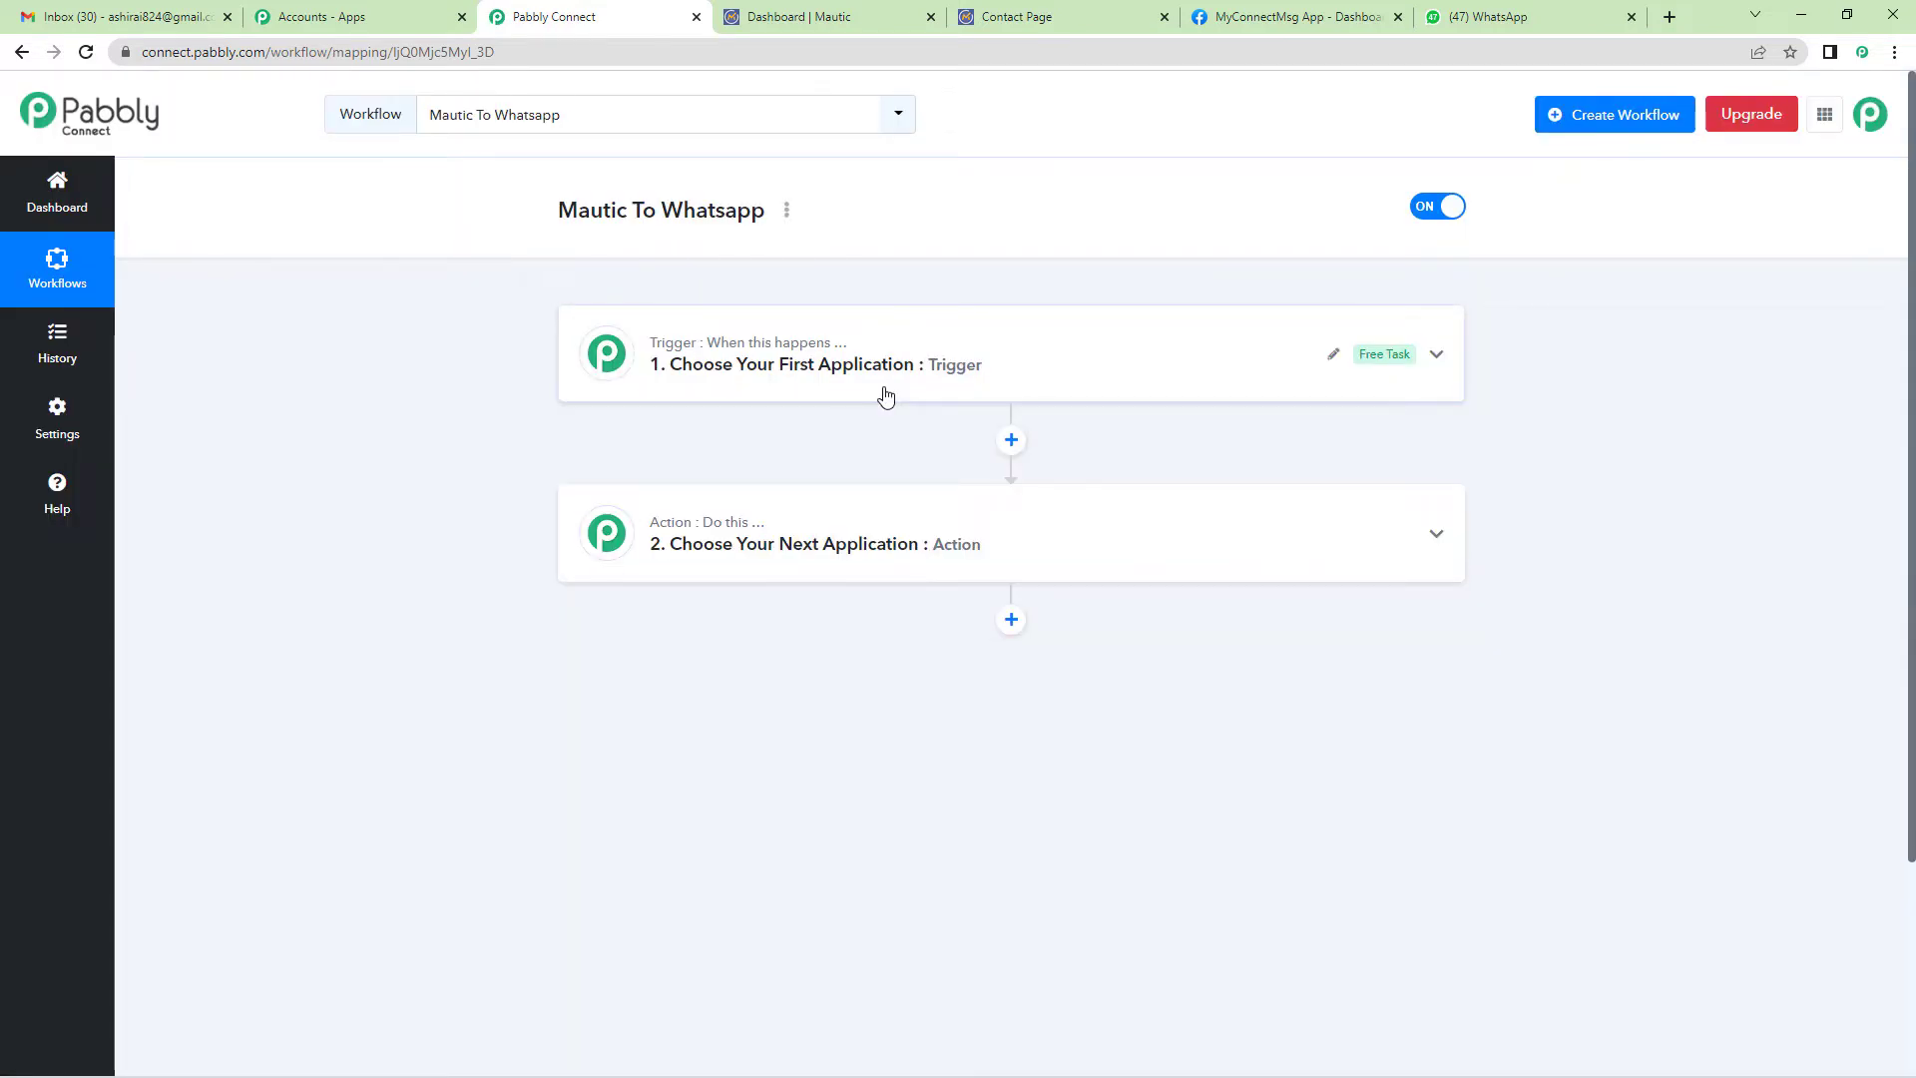
left_click(828, 377)
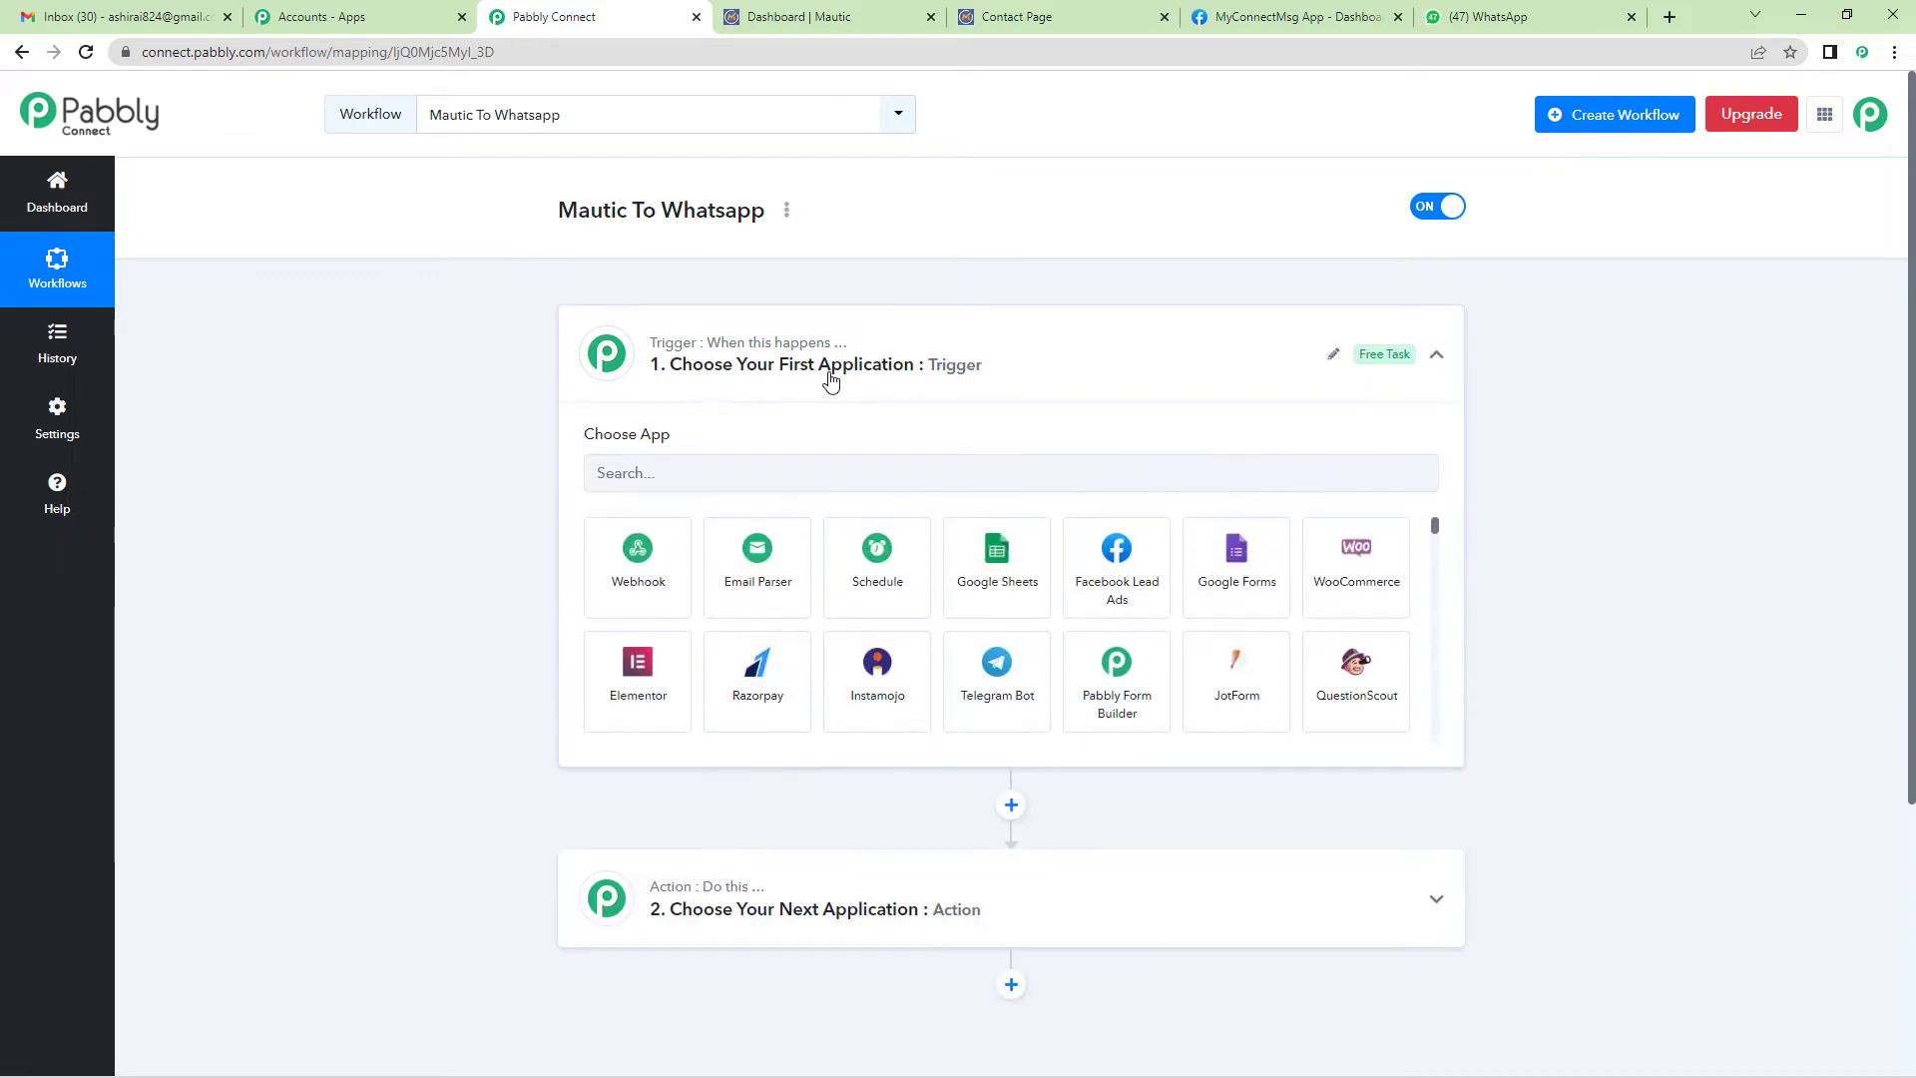
left_click(824, 381)
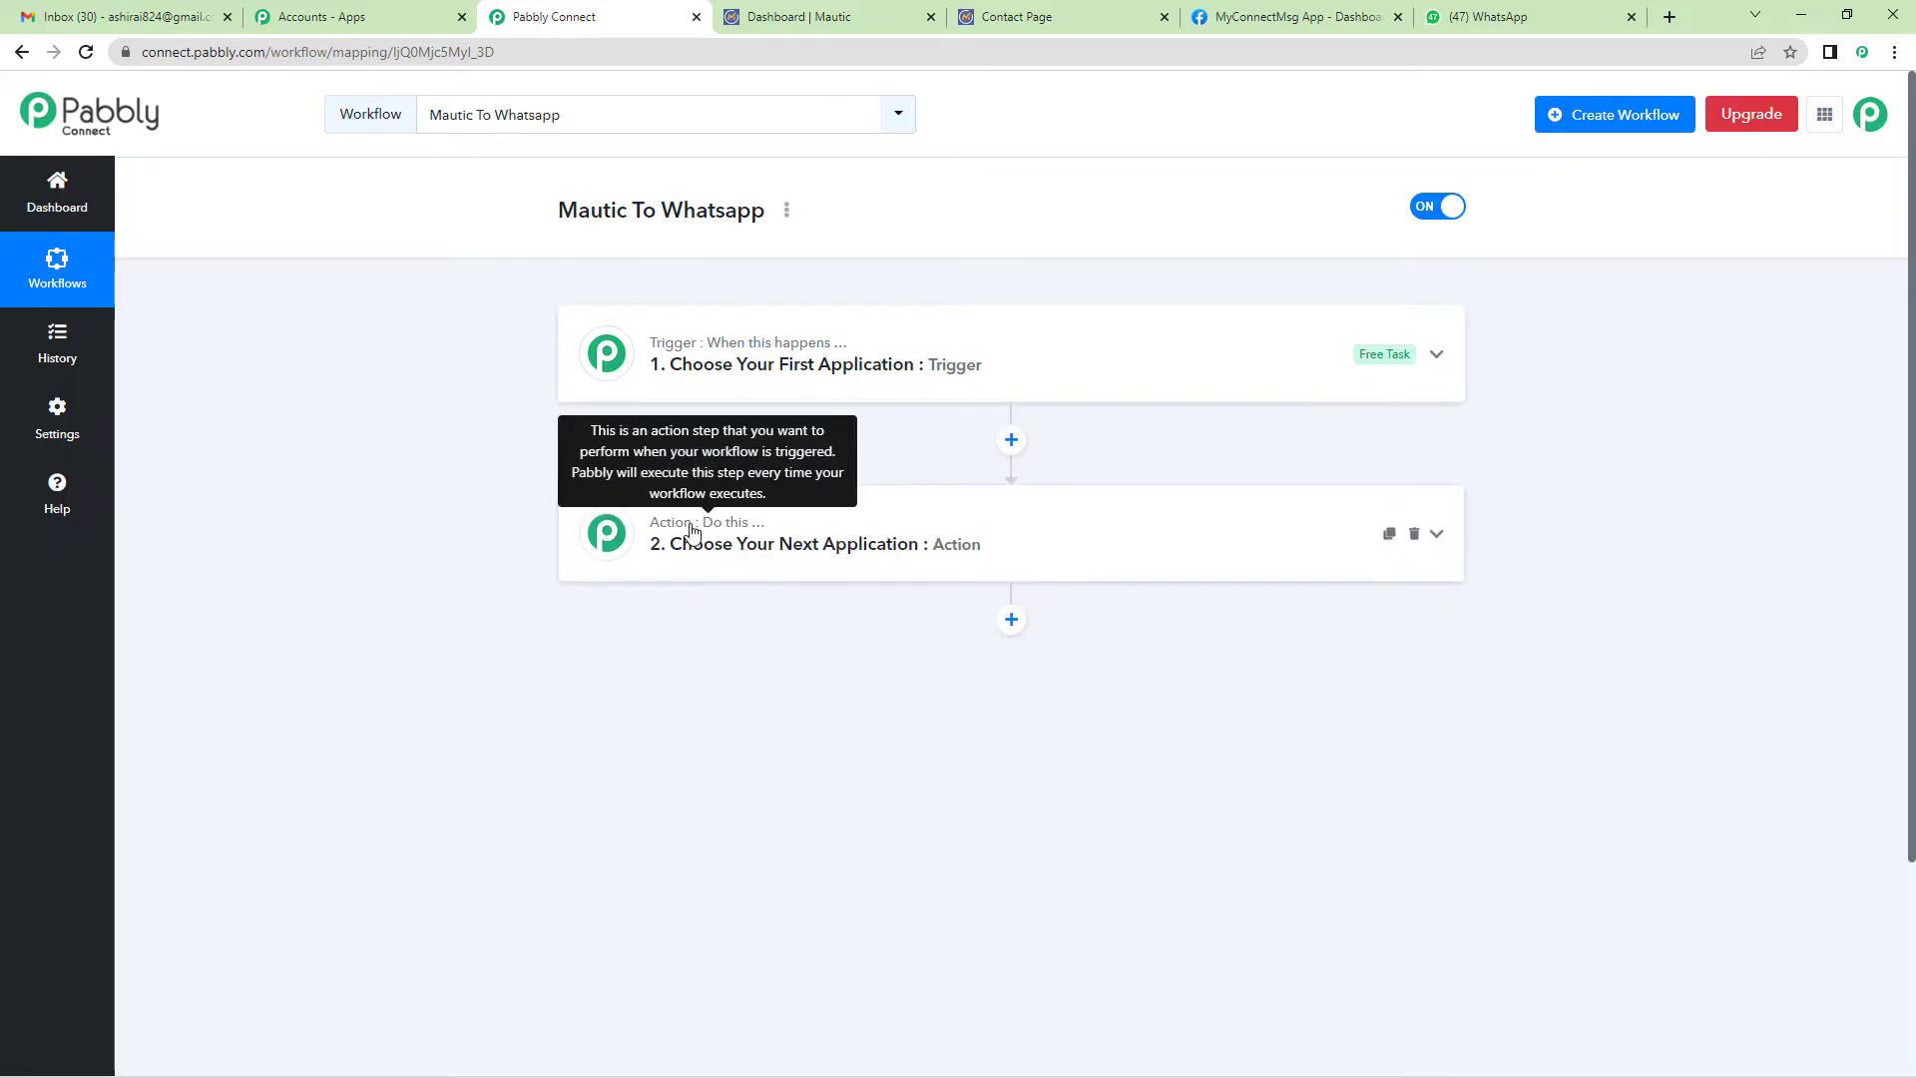
left_click(736, 527)
left_click(774, 387)
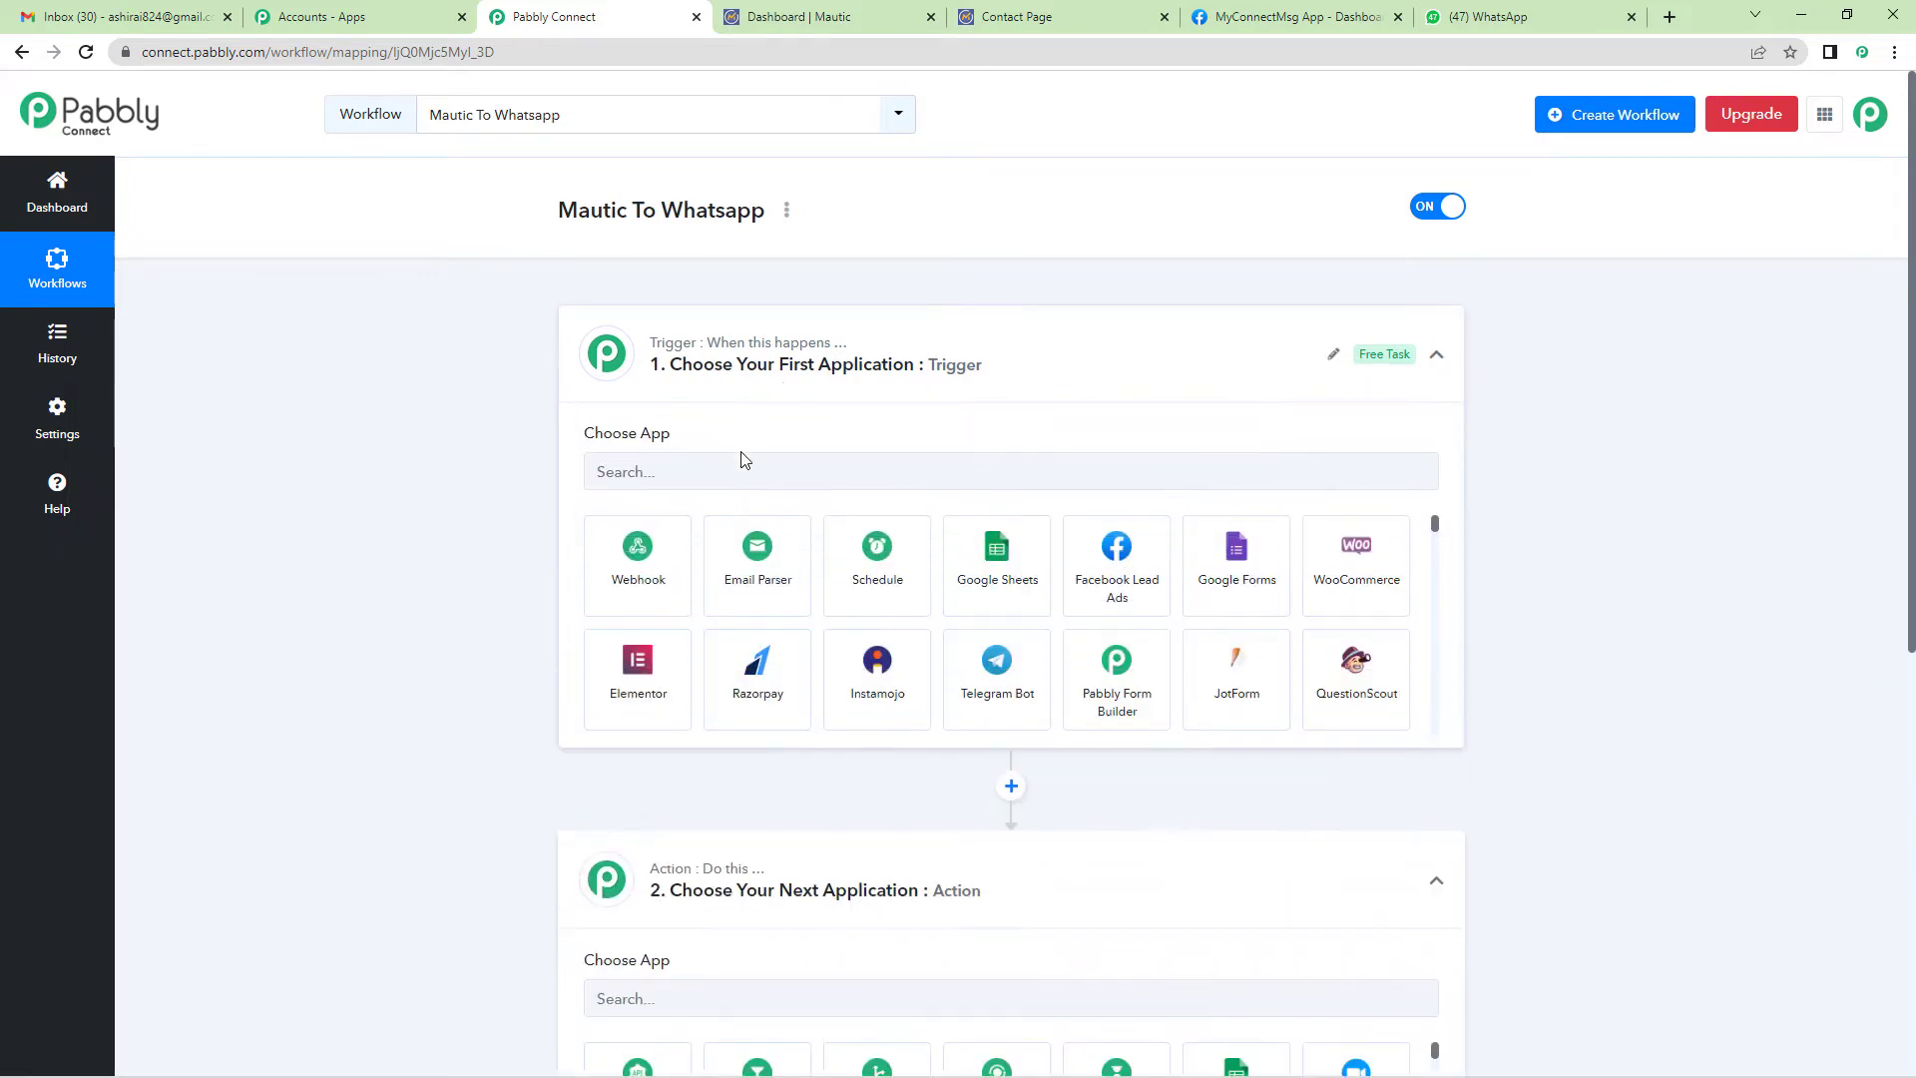
left_click(705, 469)
type("mau")
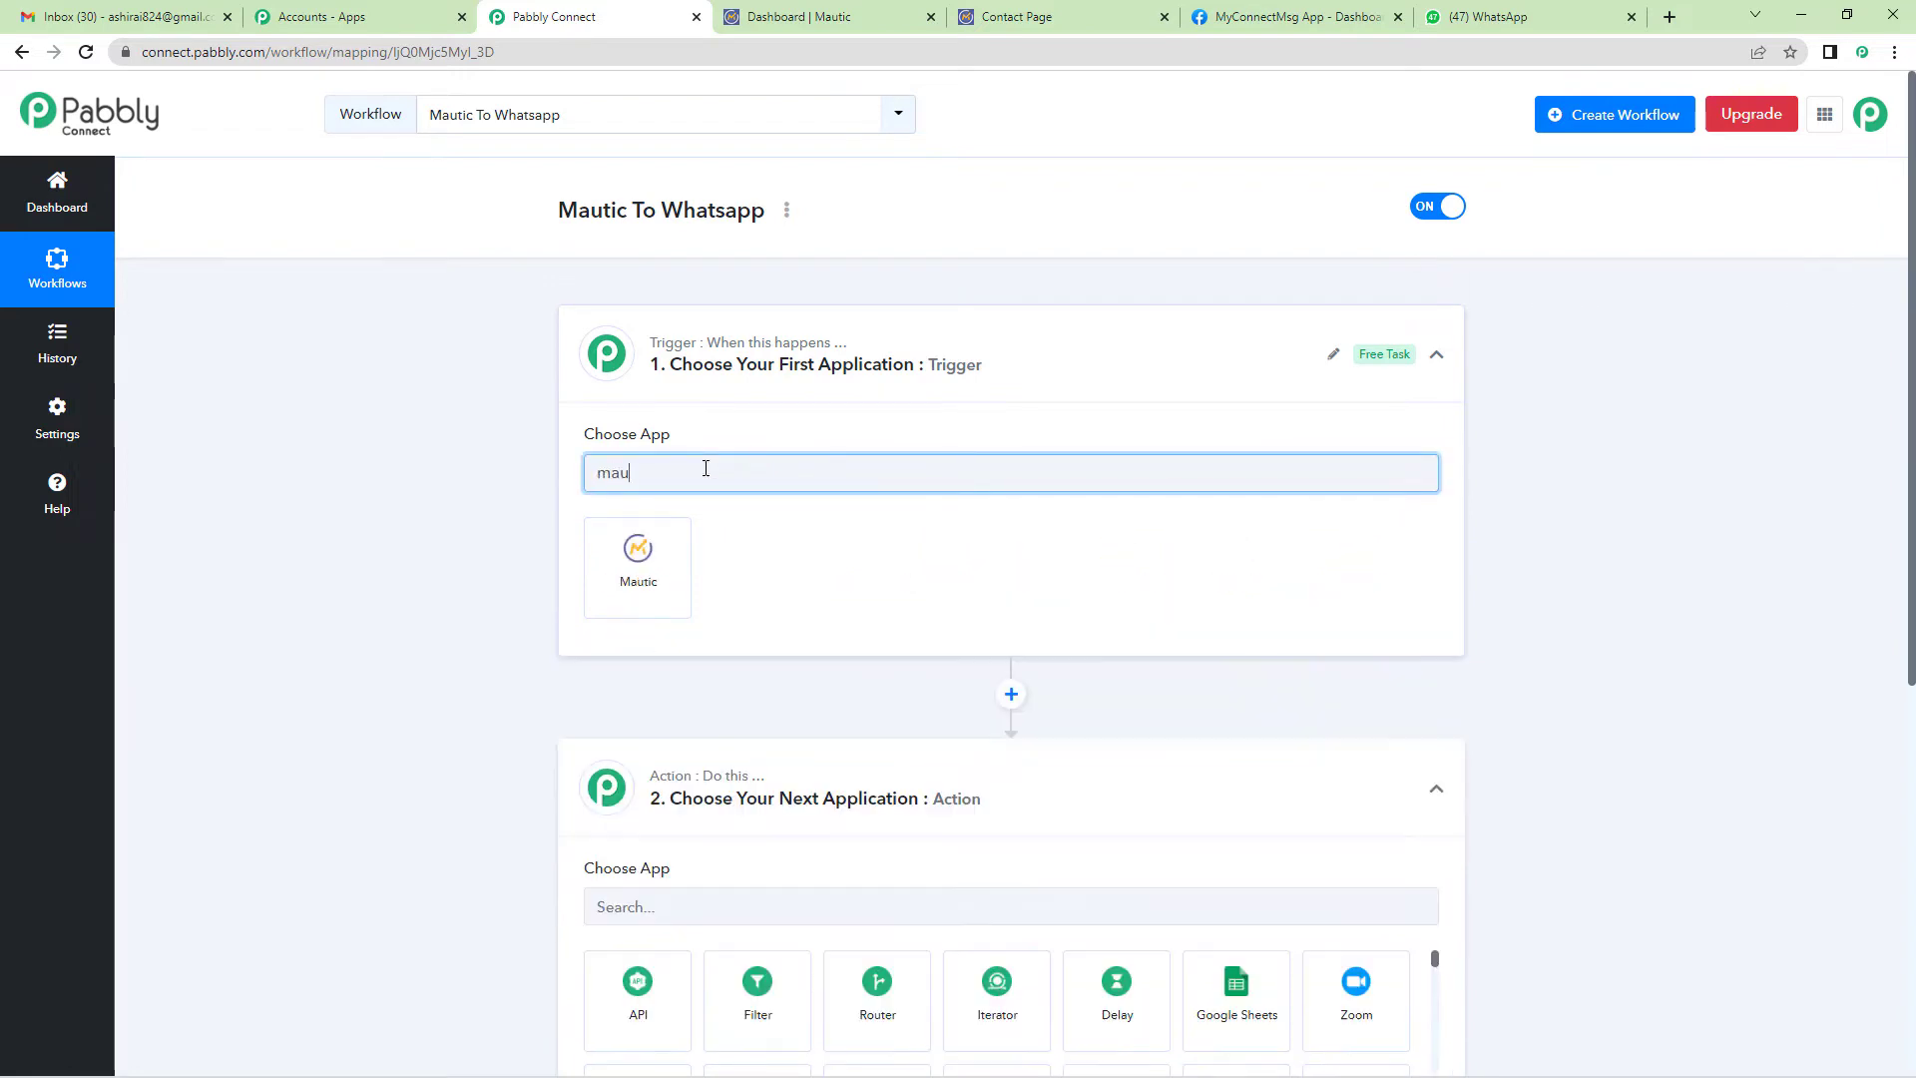
type("t")
left_click(639, 589)
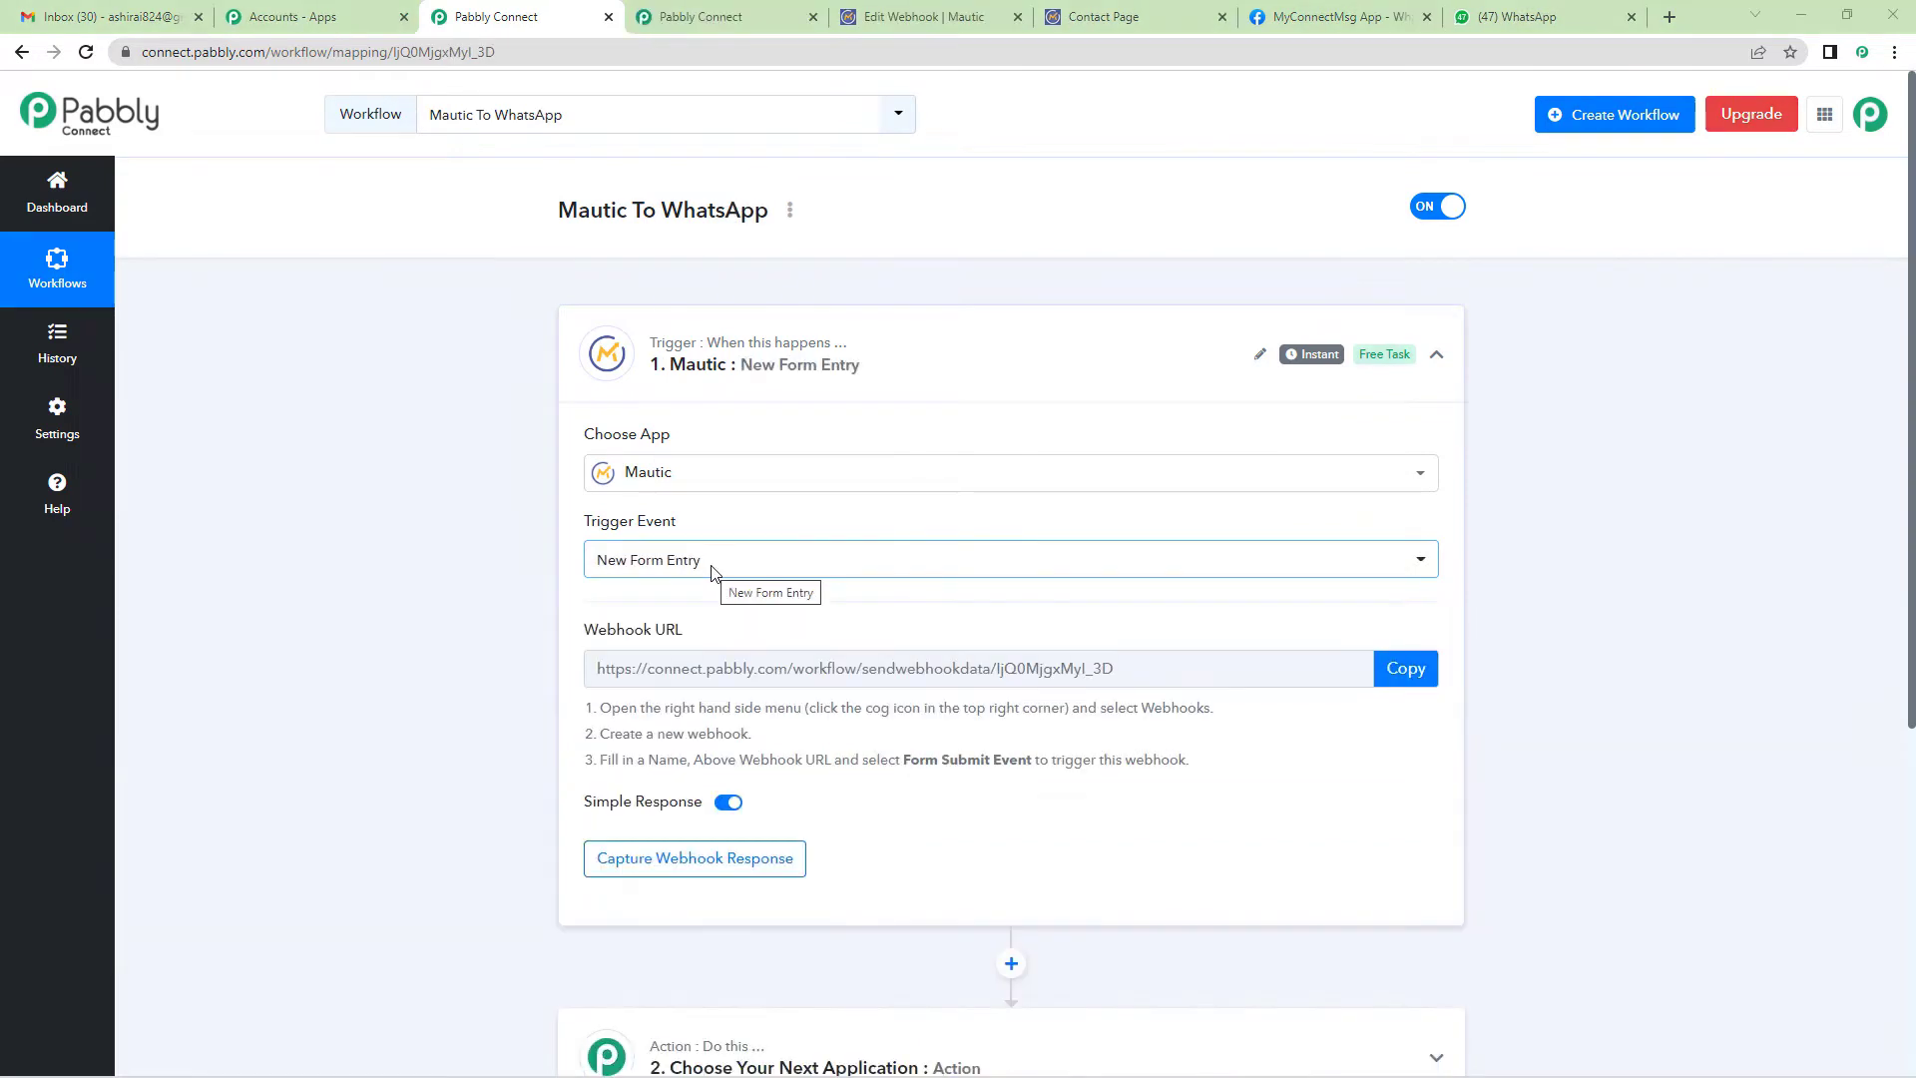
Set the trigger event to New Form Entry and copy its webhook URL
left_click(713, 572)
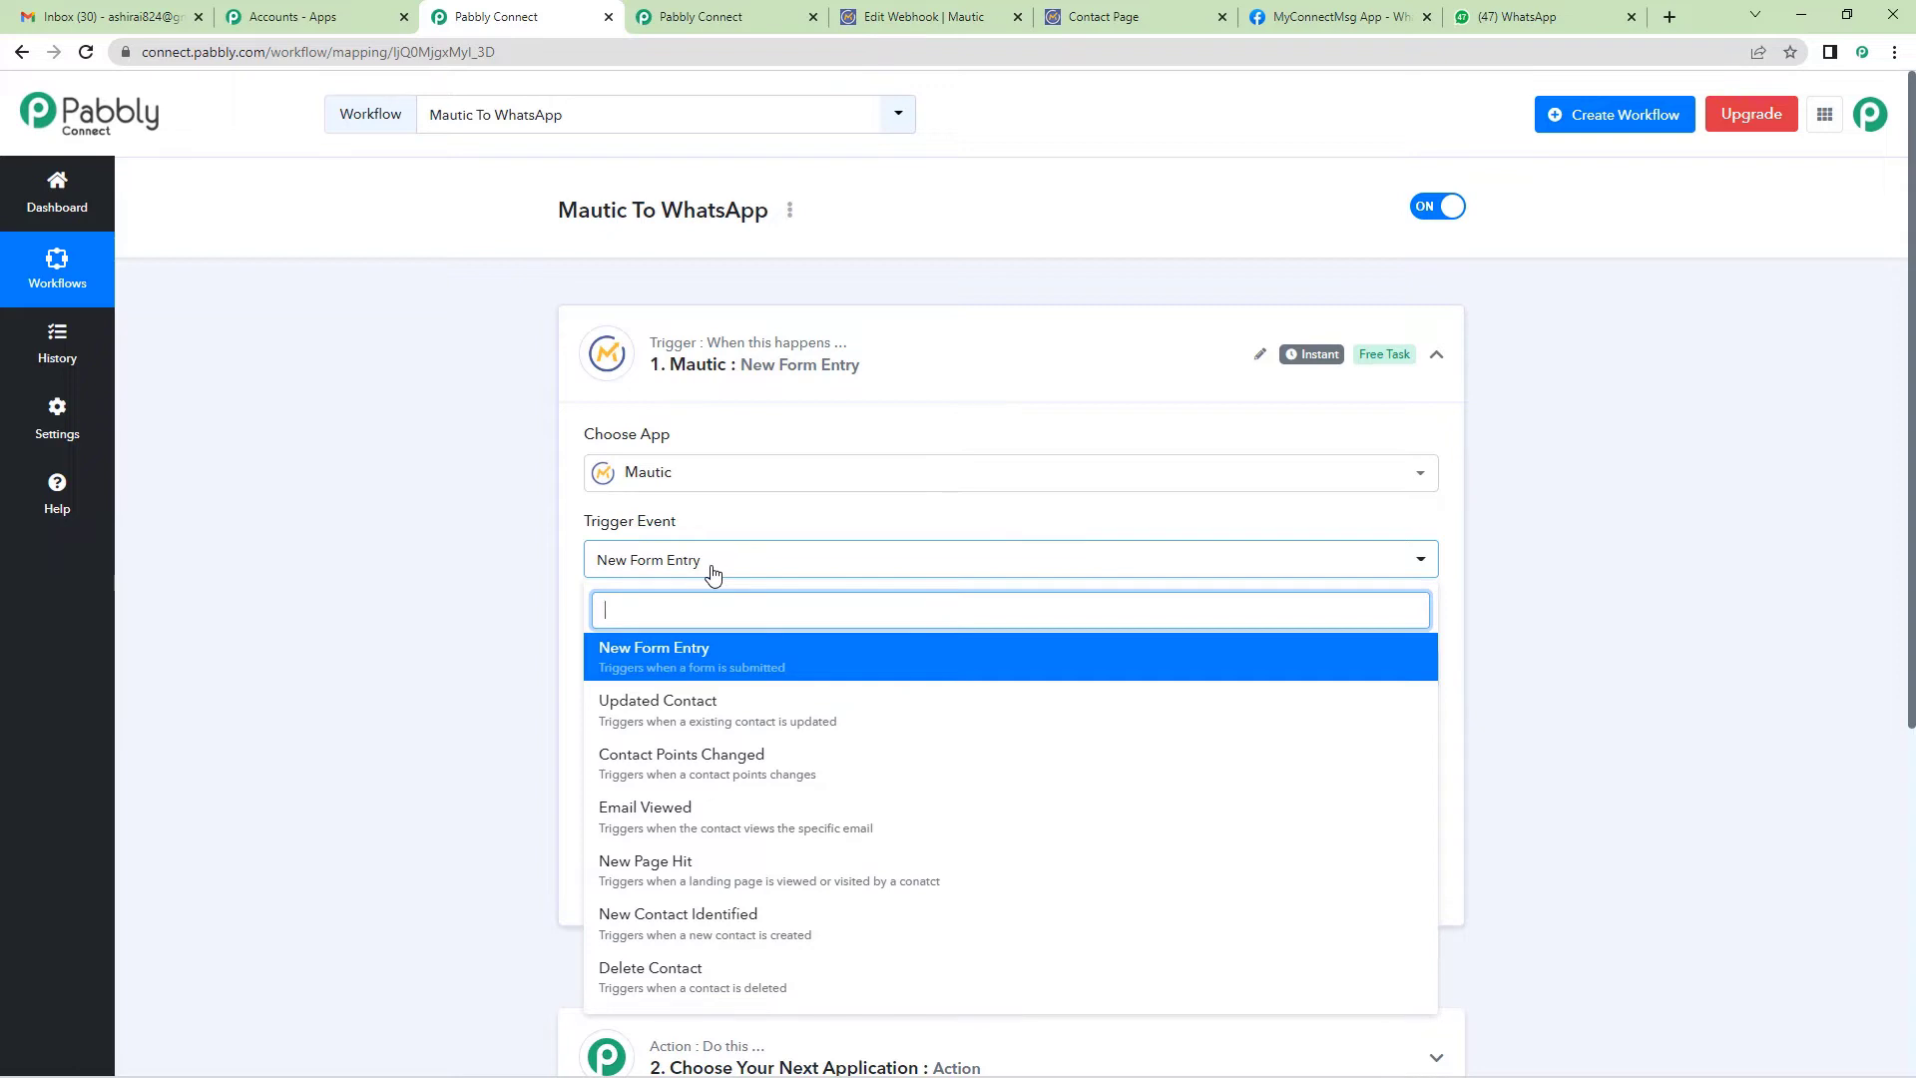
left_click(503, 566)
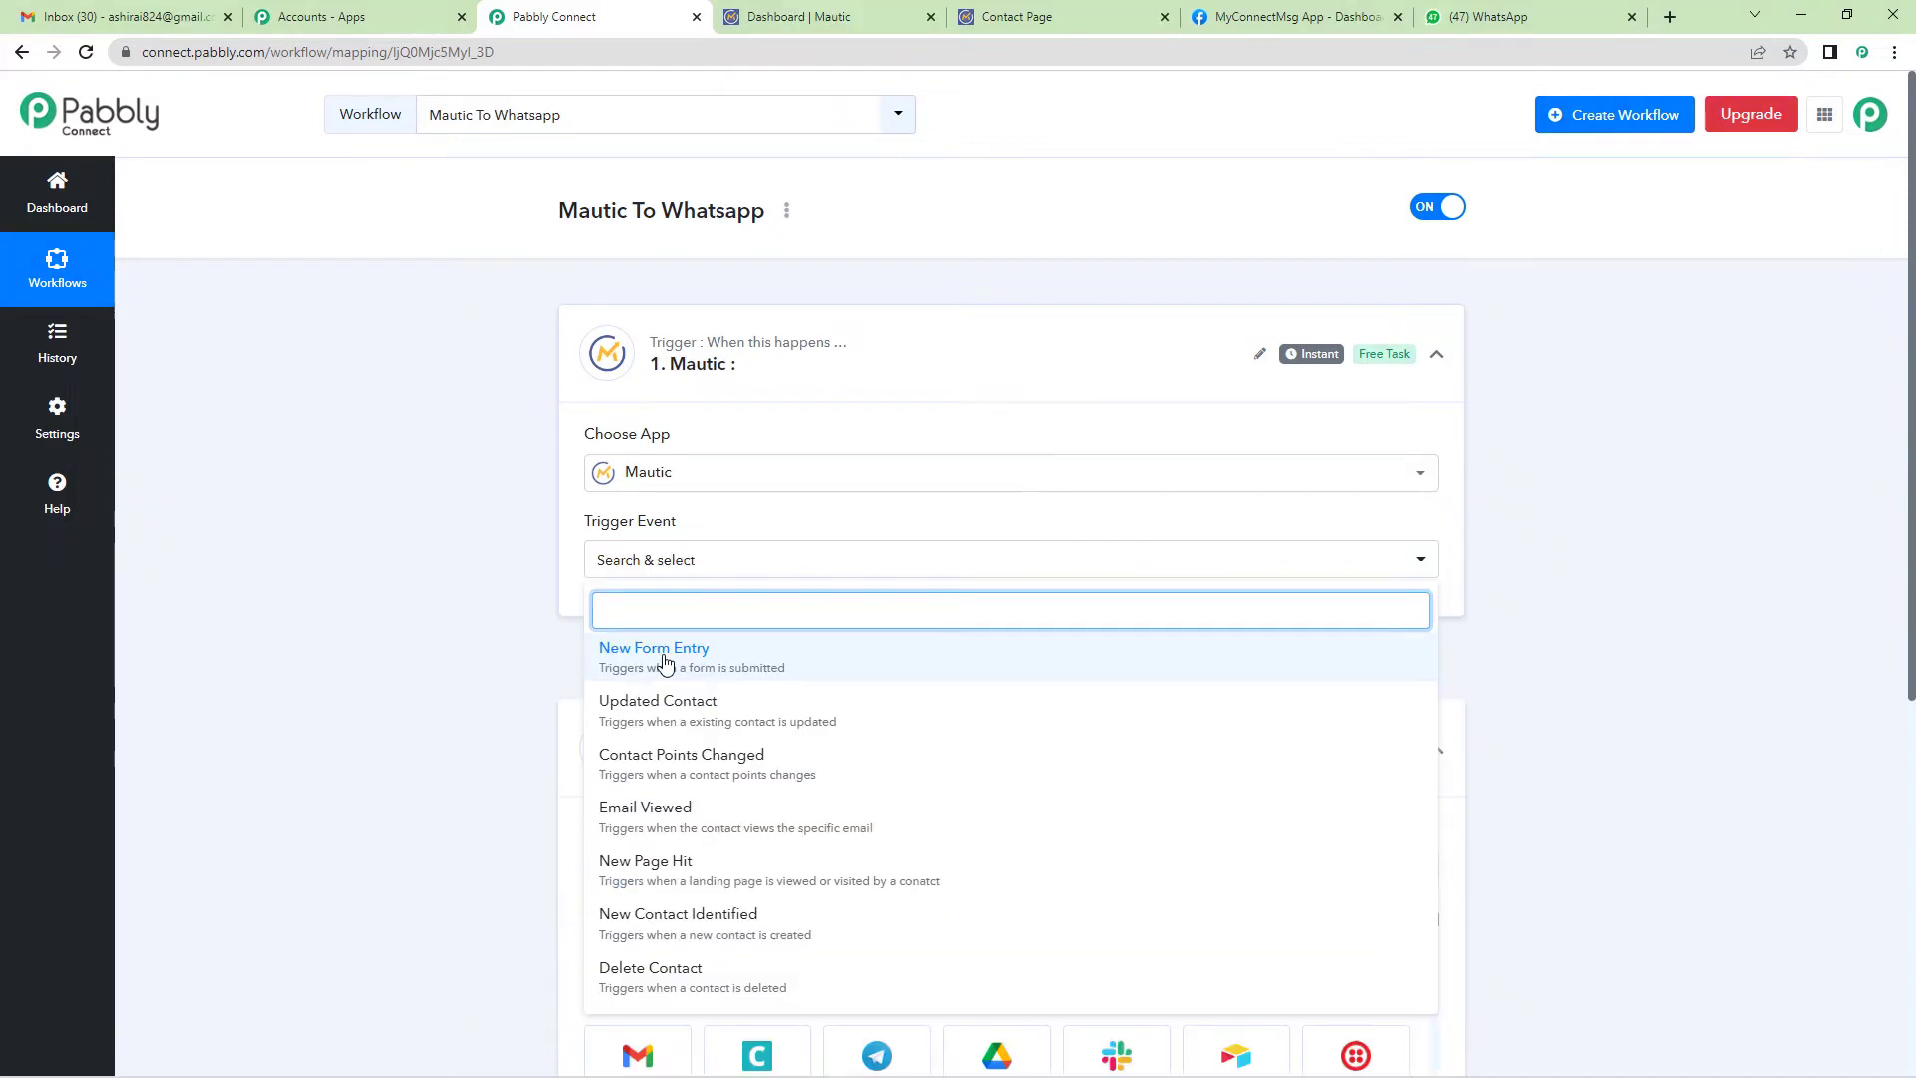
left_click(664, 663)
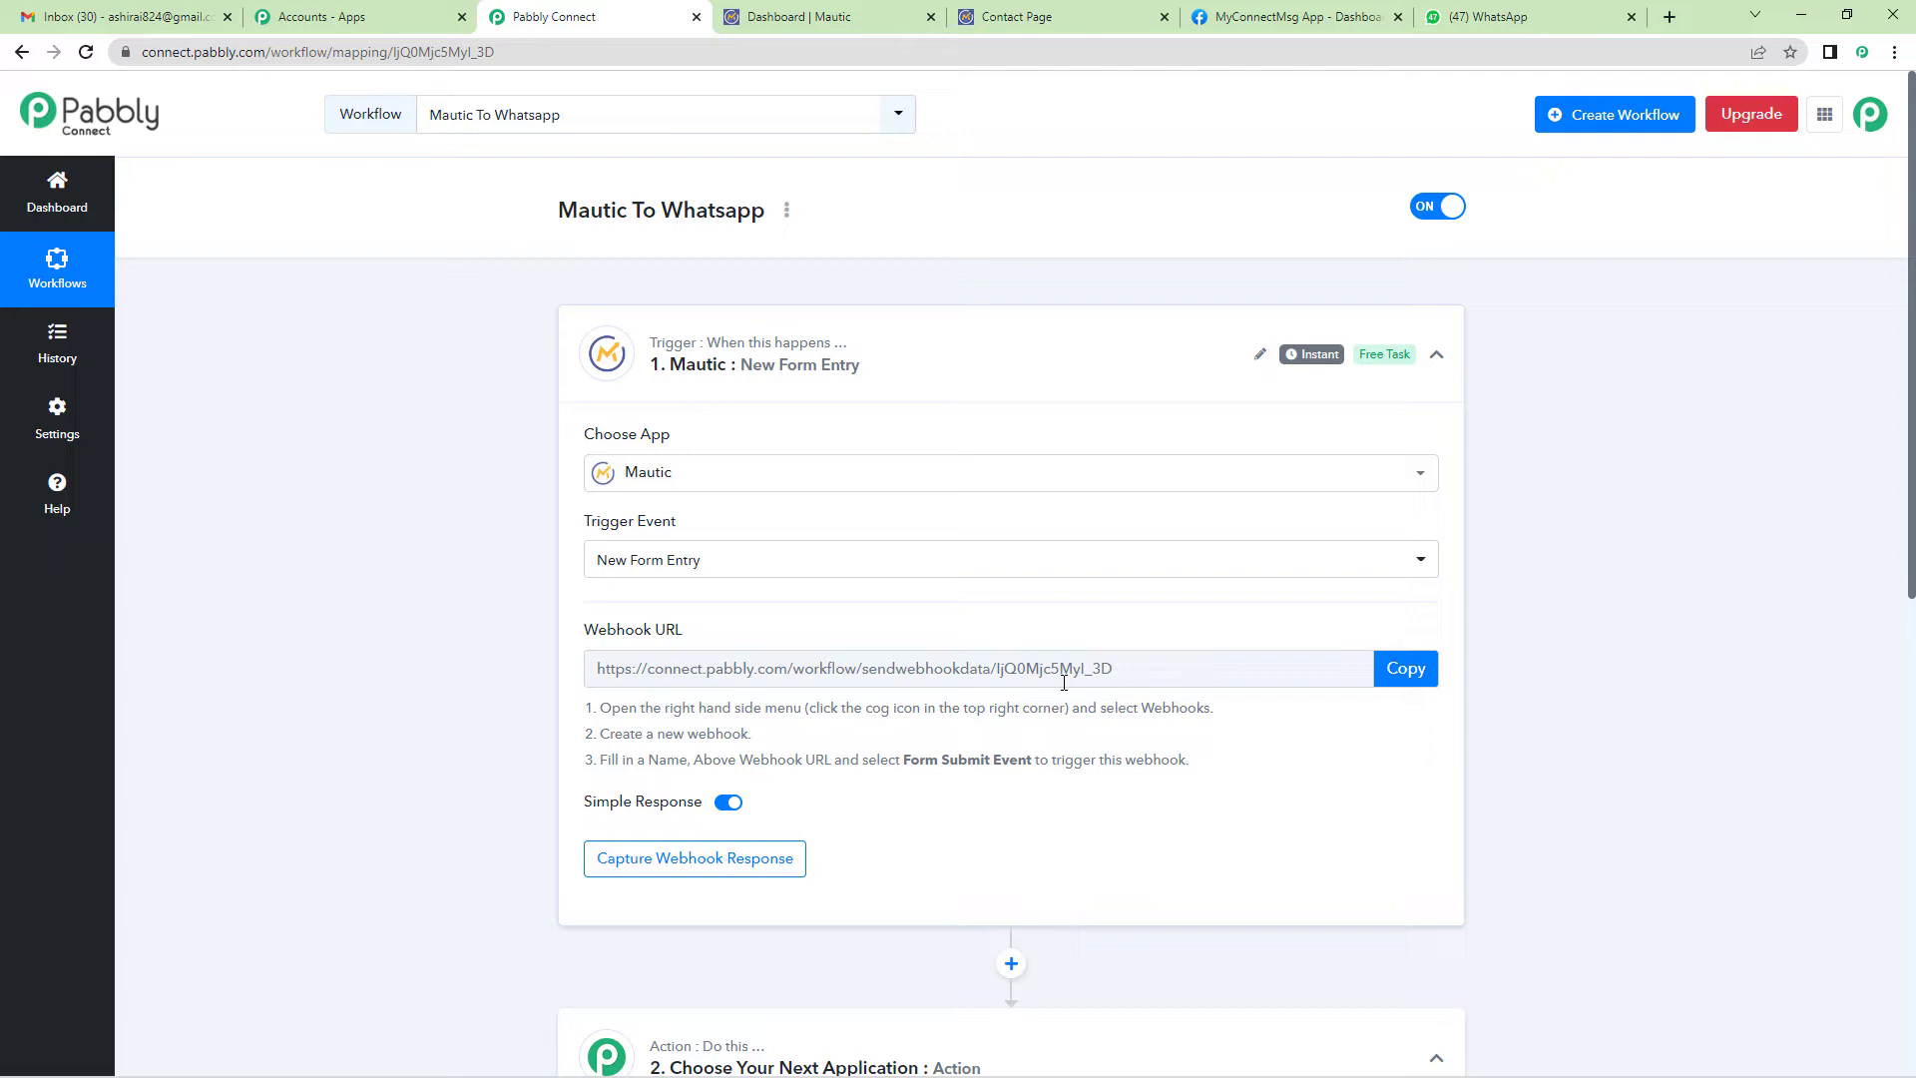
left_click(1406, 672)
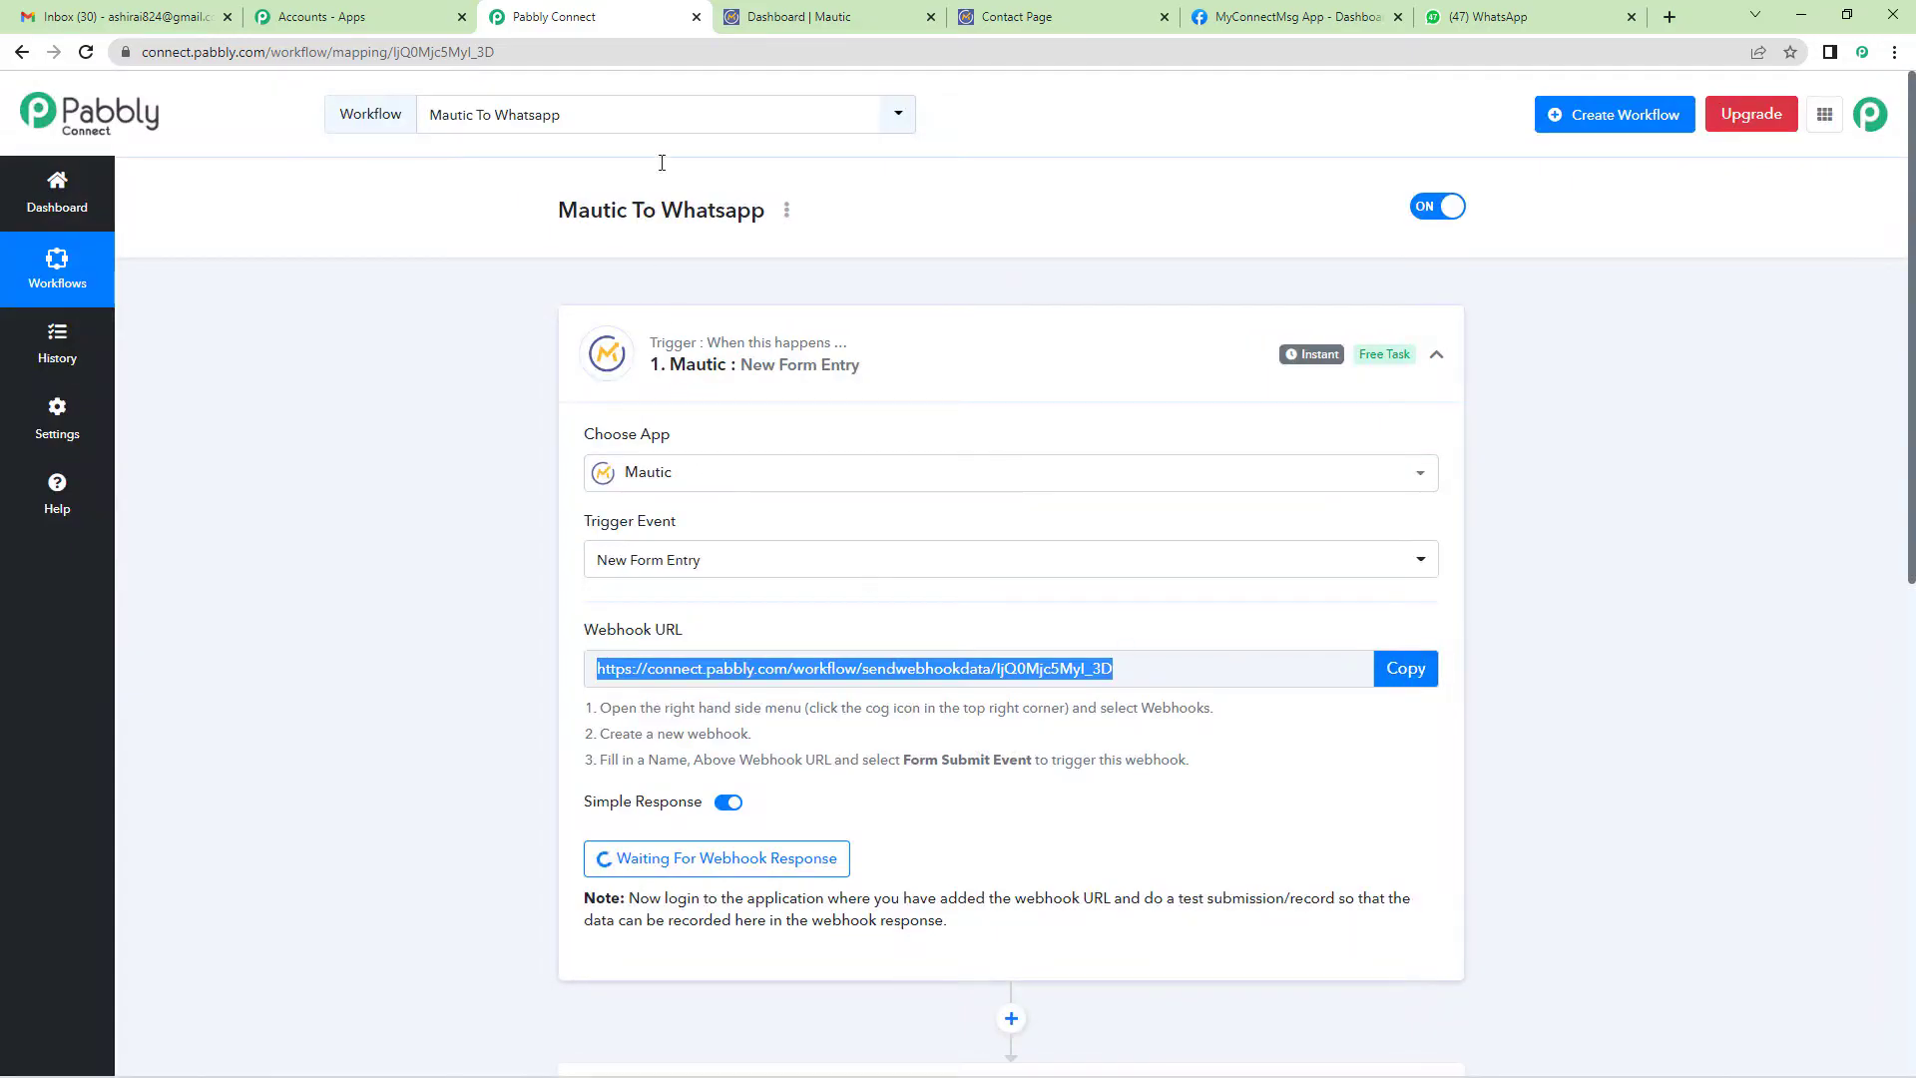
left_click(771, 12)
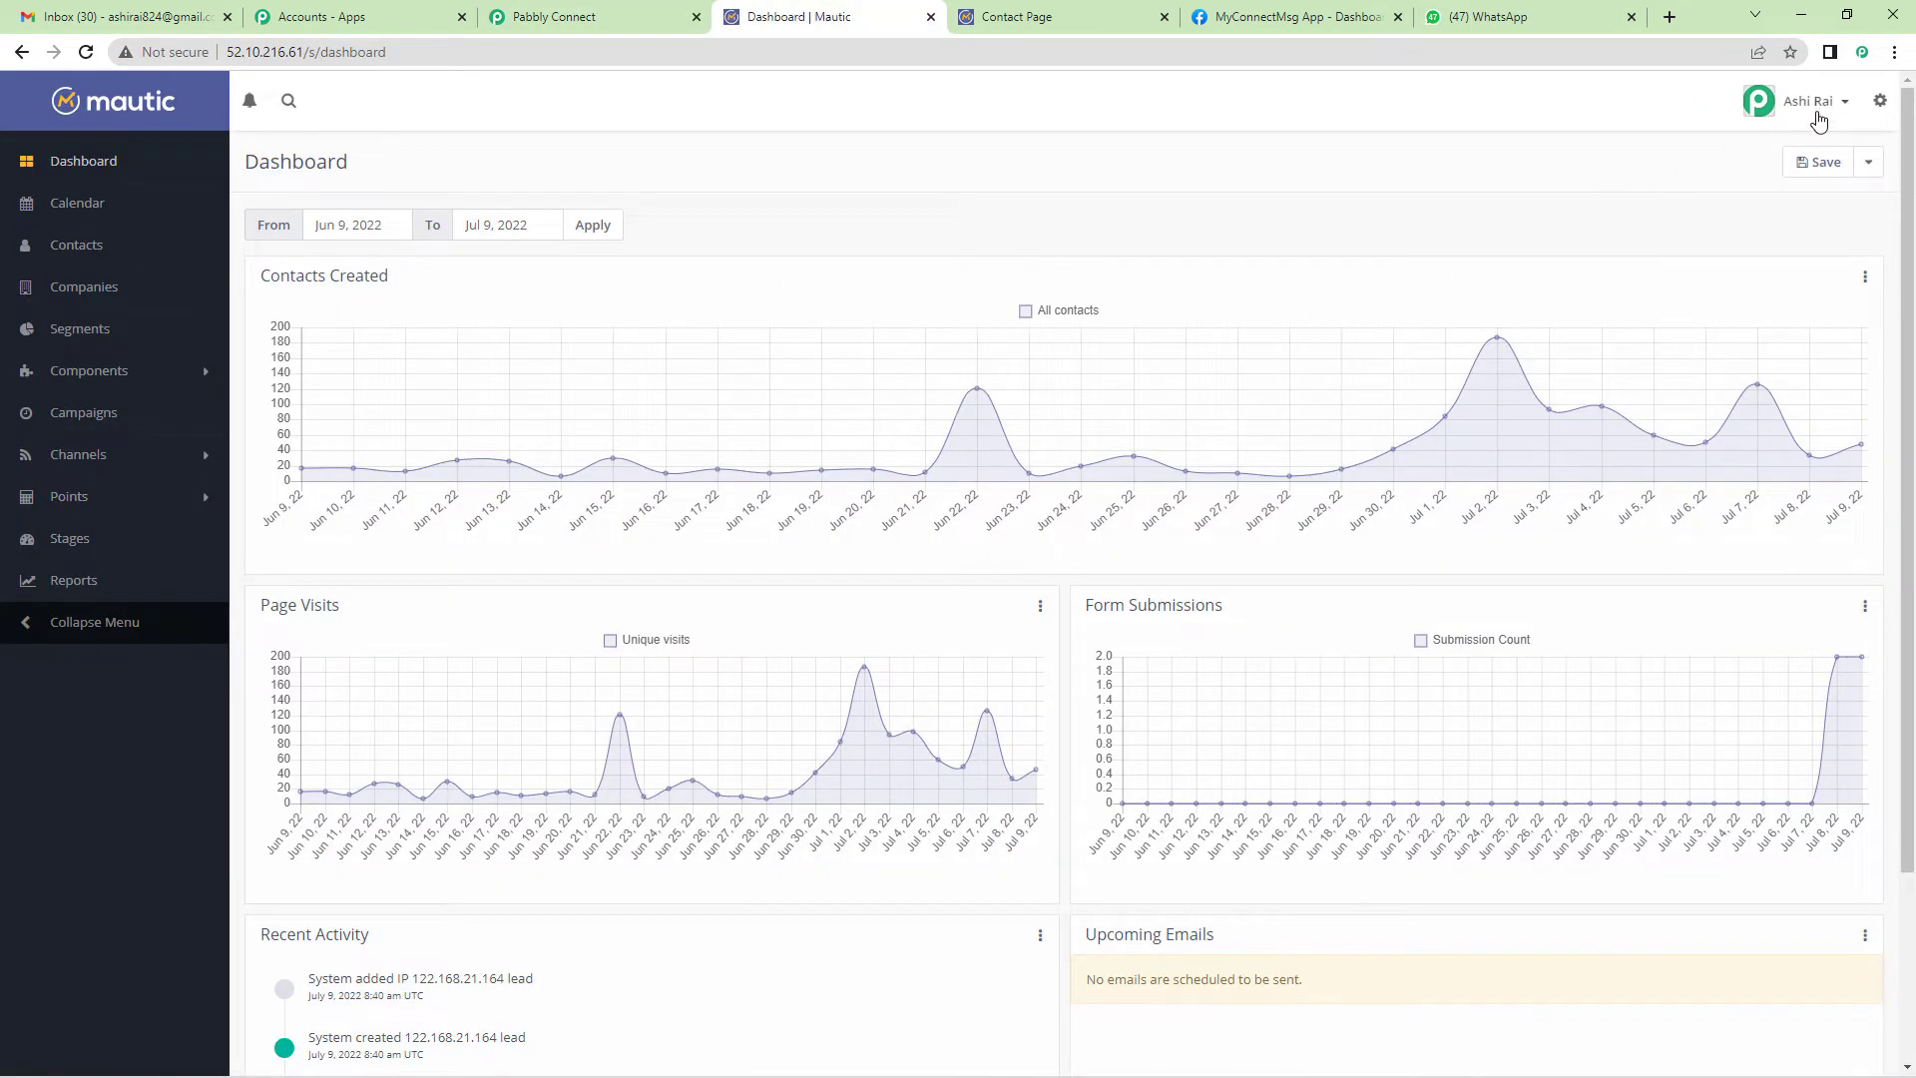
Start a new Mautic webhook named 'Mautic WhatsApp'
left_click(1875, 107)
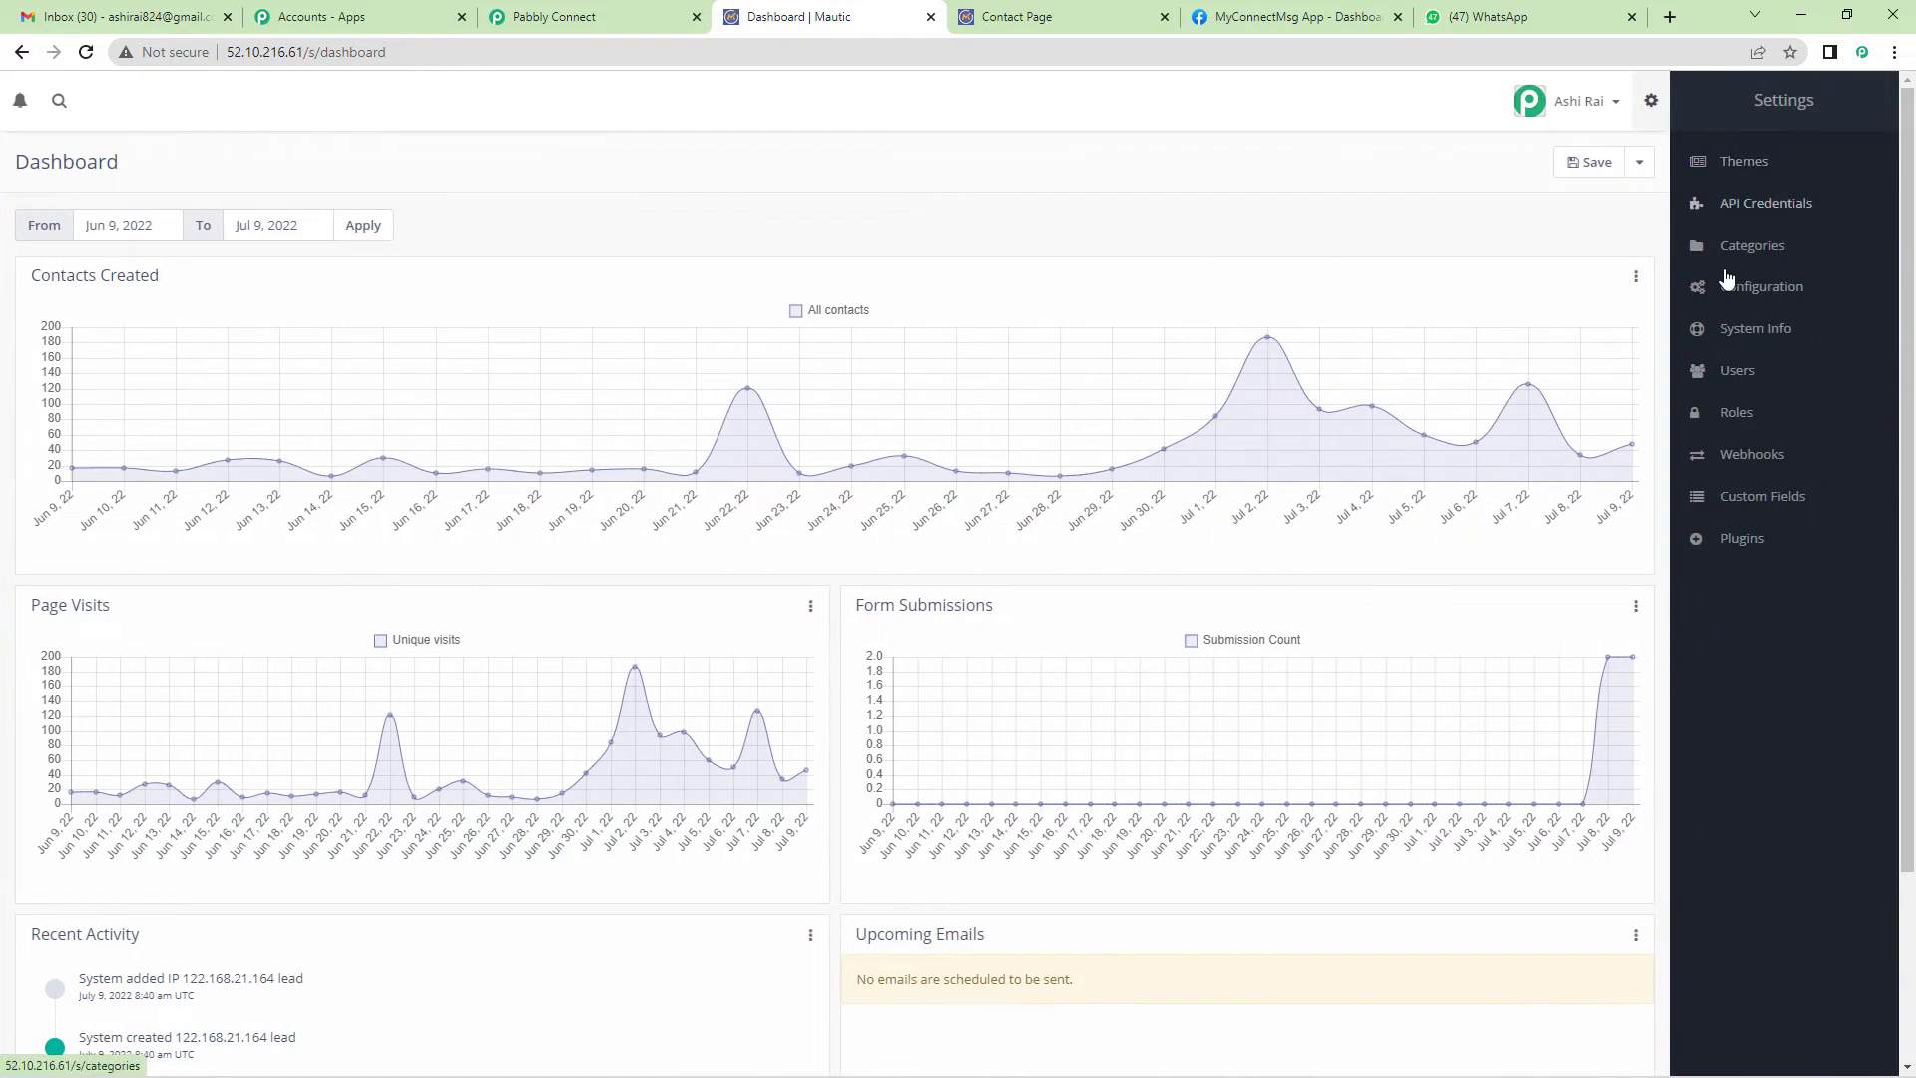
left_click(1725, 459)
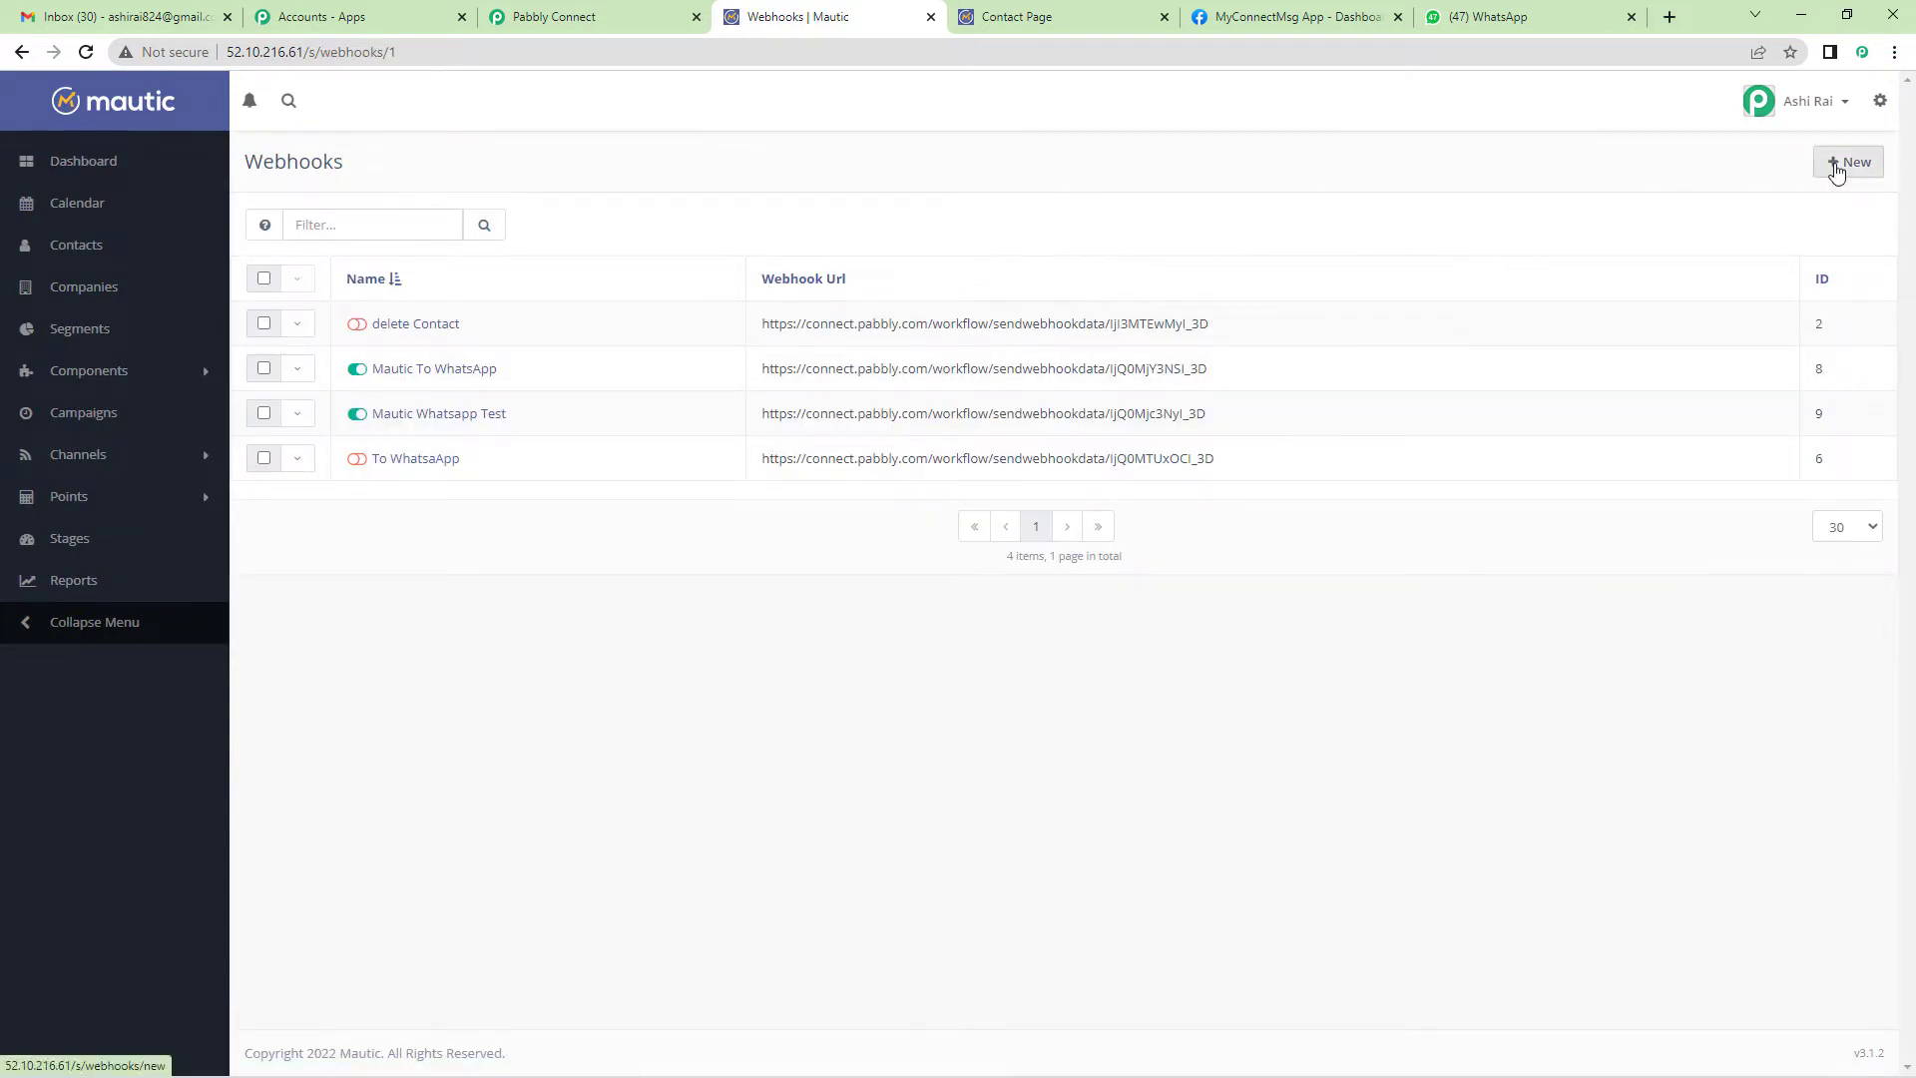
left_click(1846, 162)
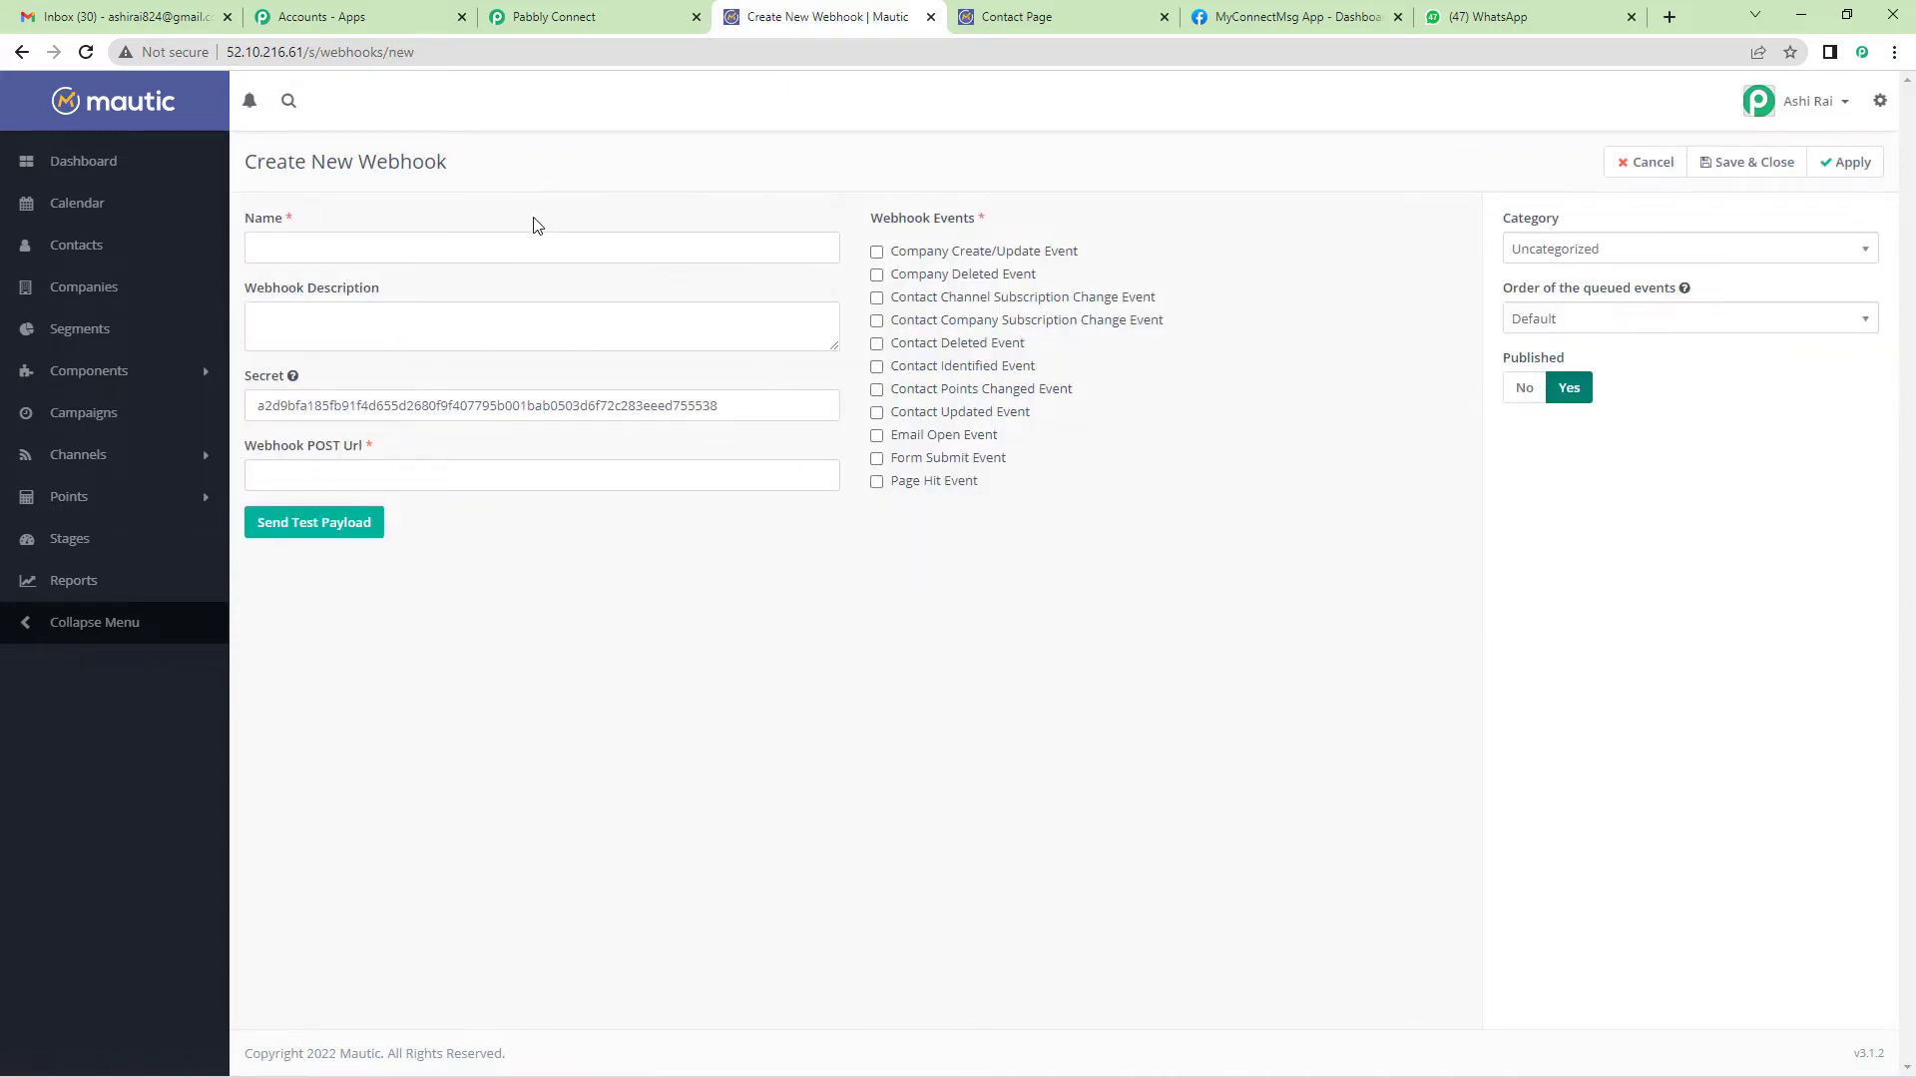
left_click(431, 249)
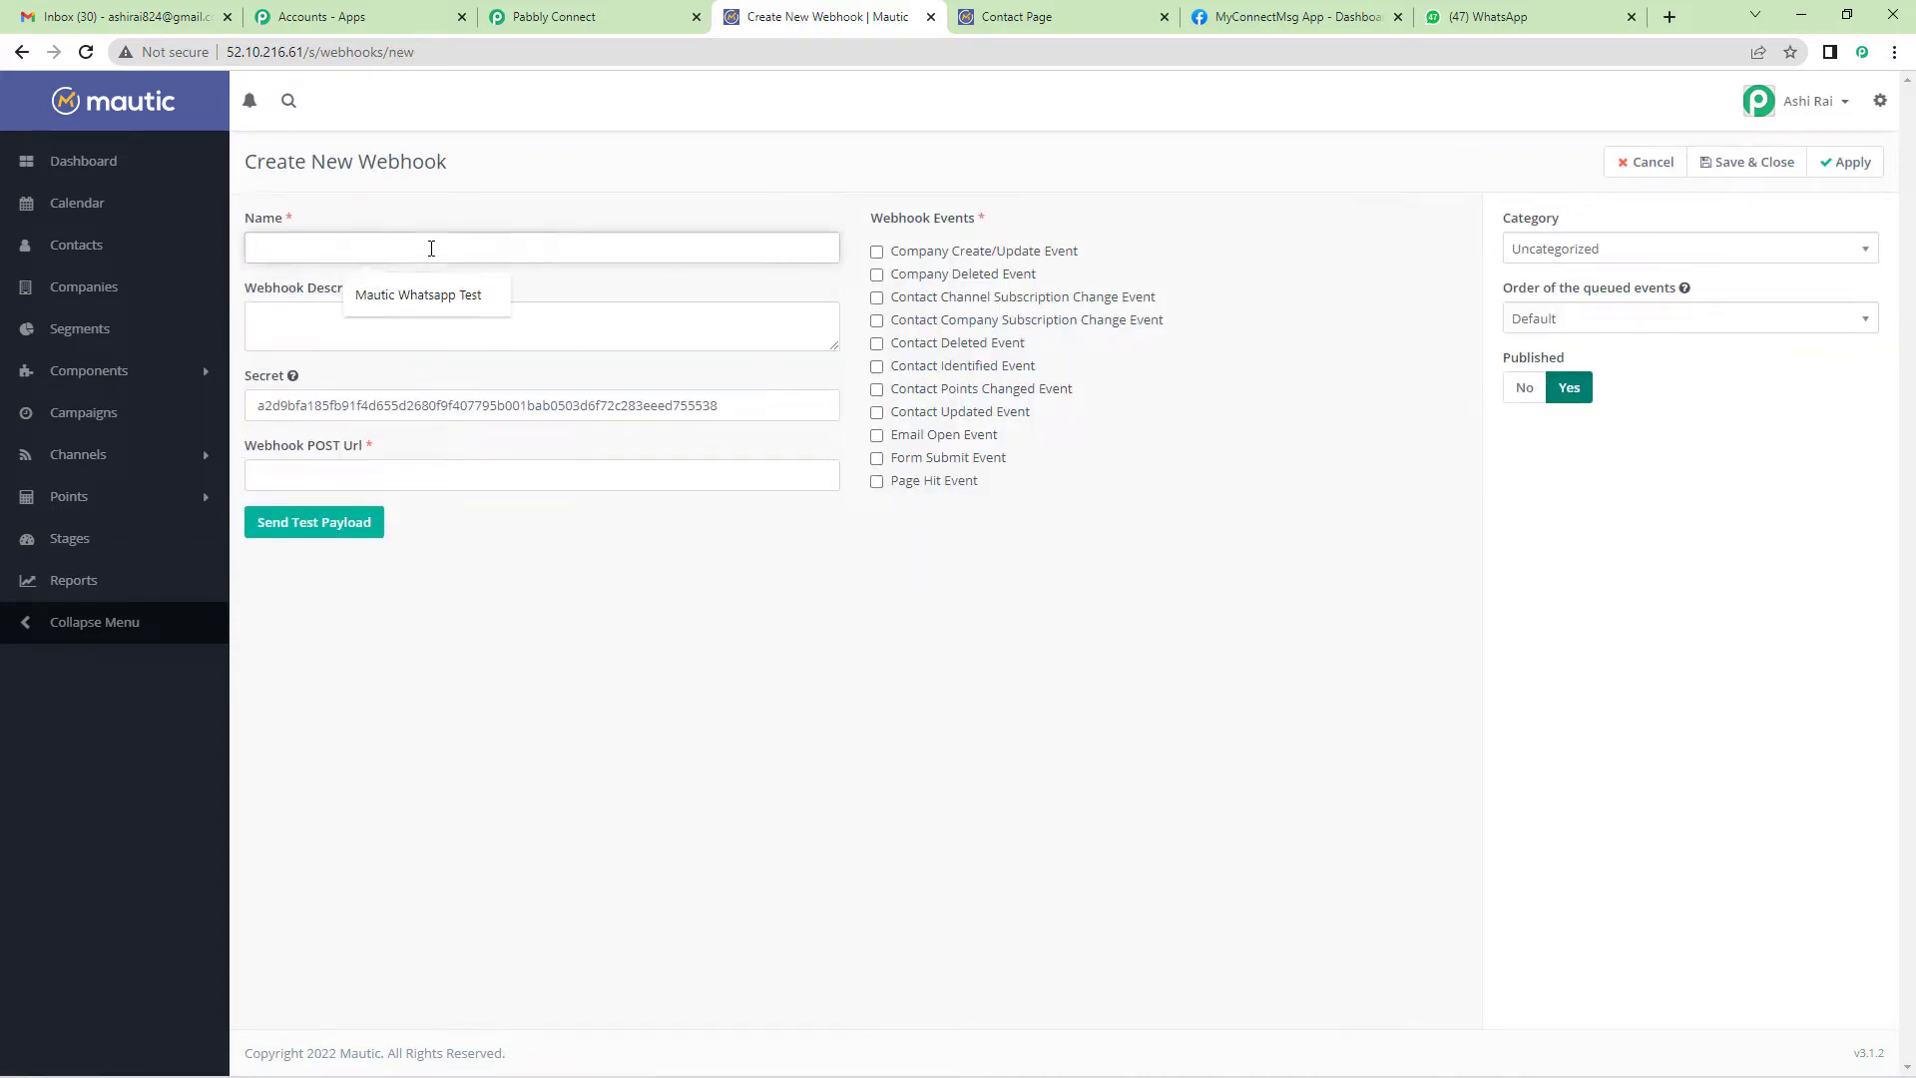
type("Mautic Whatsapp")
key("BackSpace")
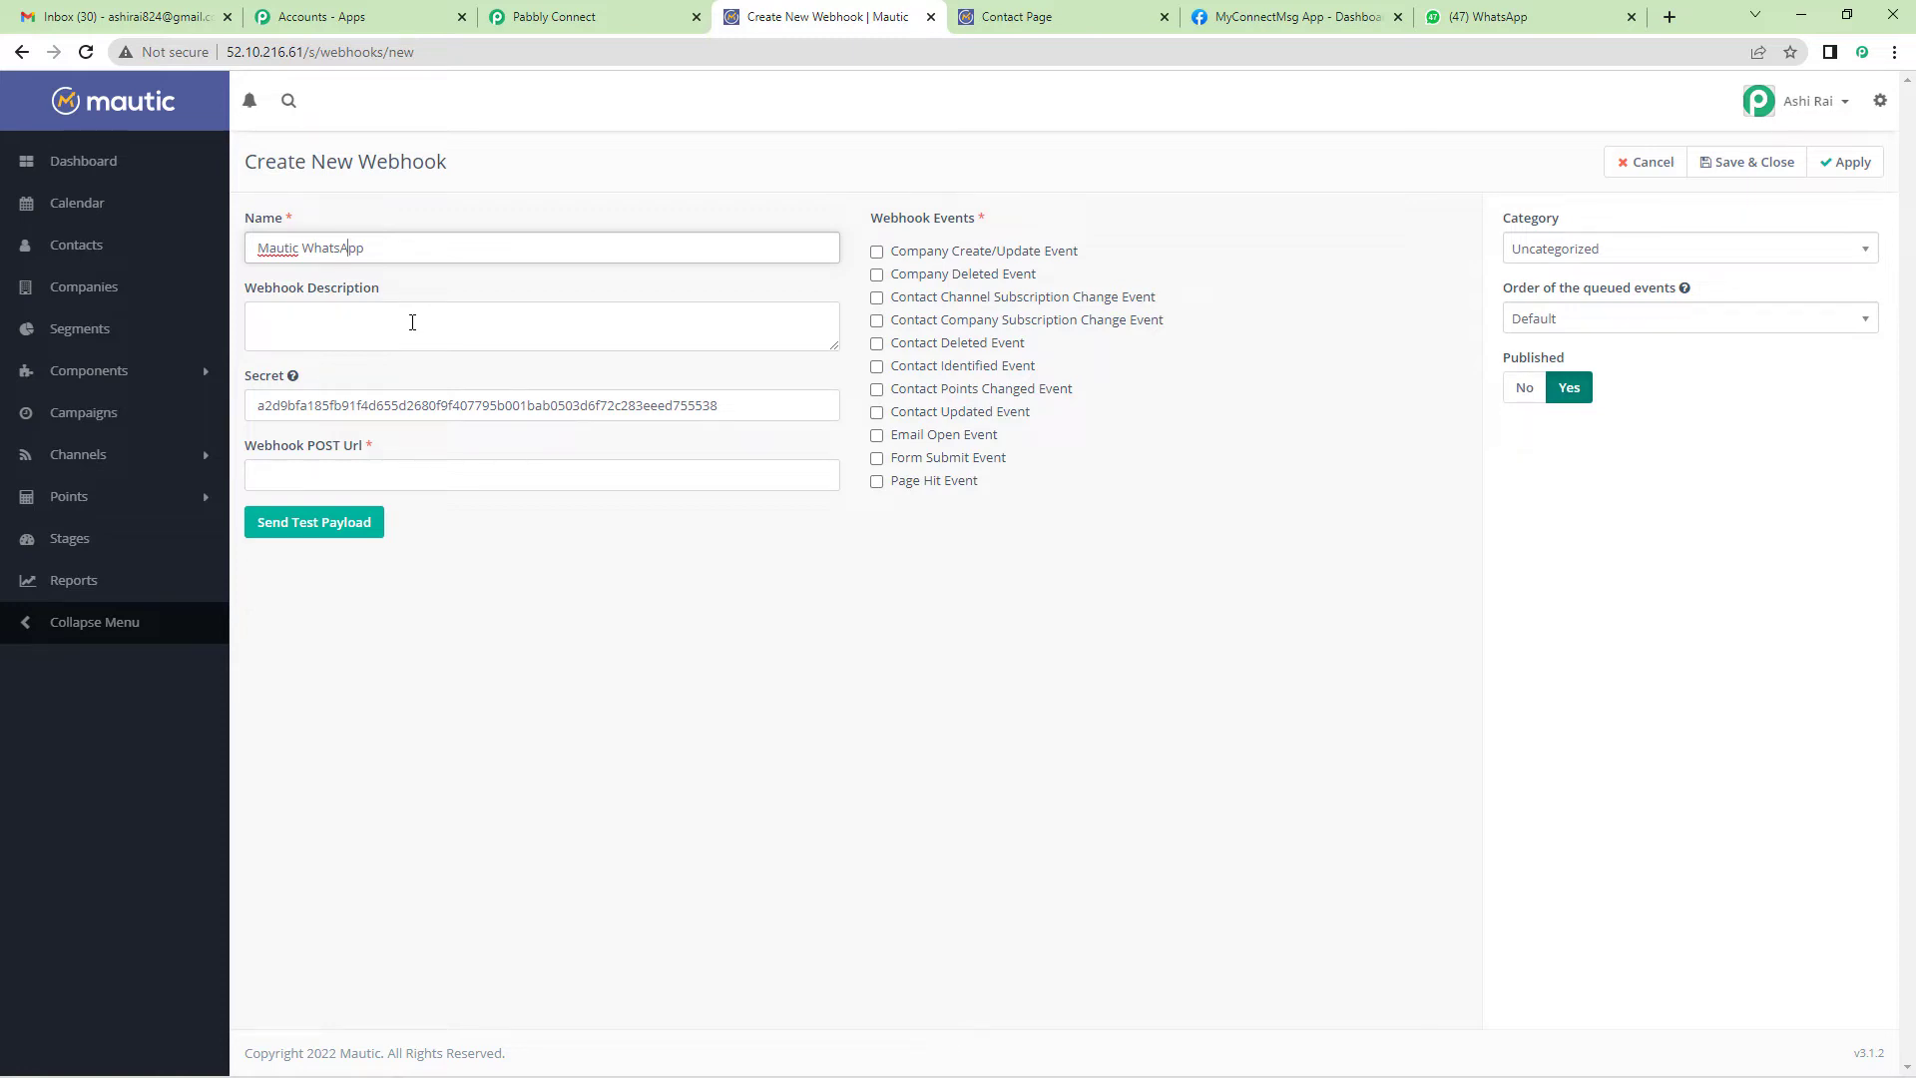
Paste the Pabbly webhook URL as POST Url, enable Form Submit Event, and save
left_click(417, 468)
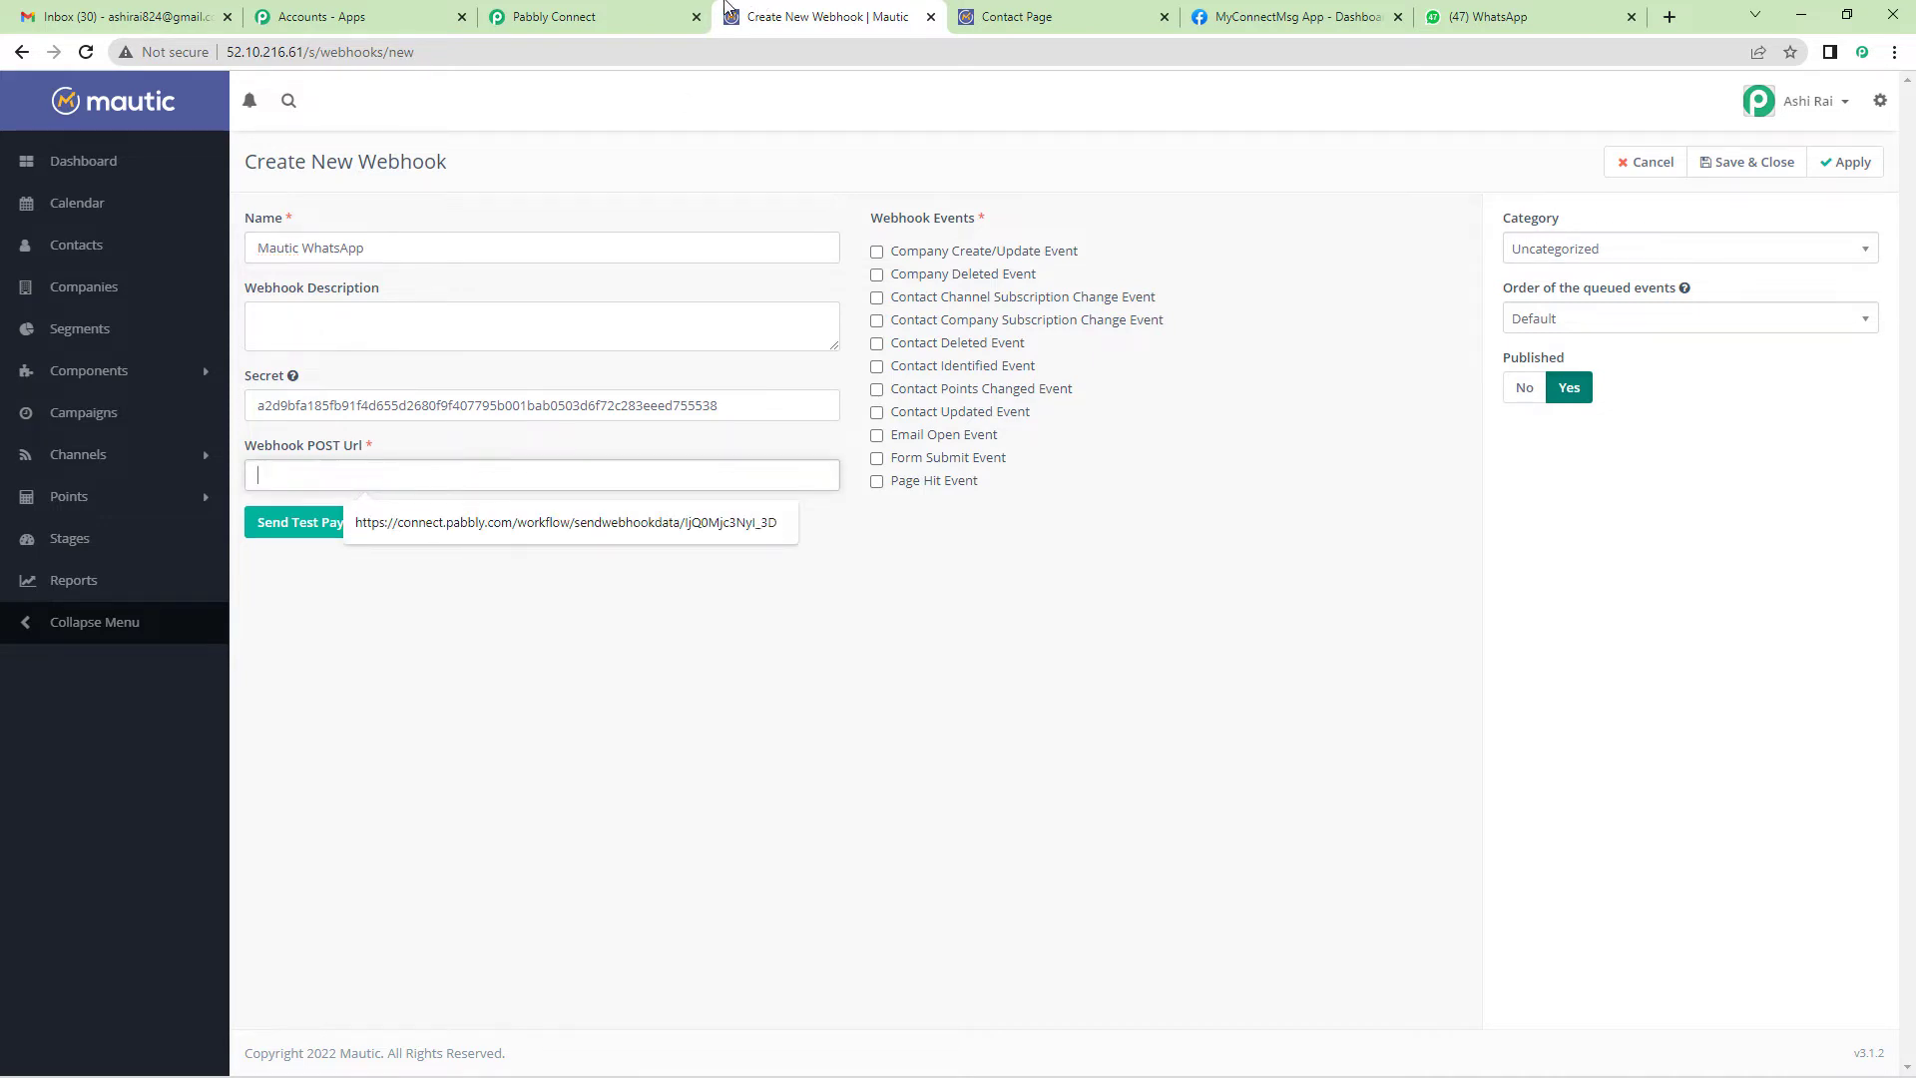
left_click(553, 17)
left_click(1417, 678)
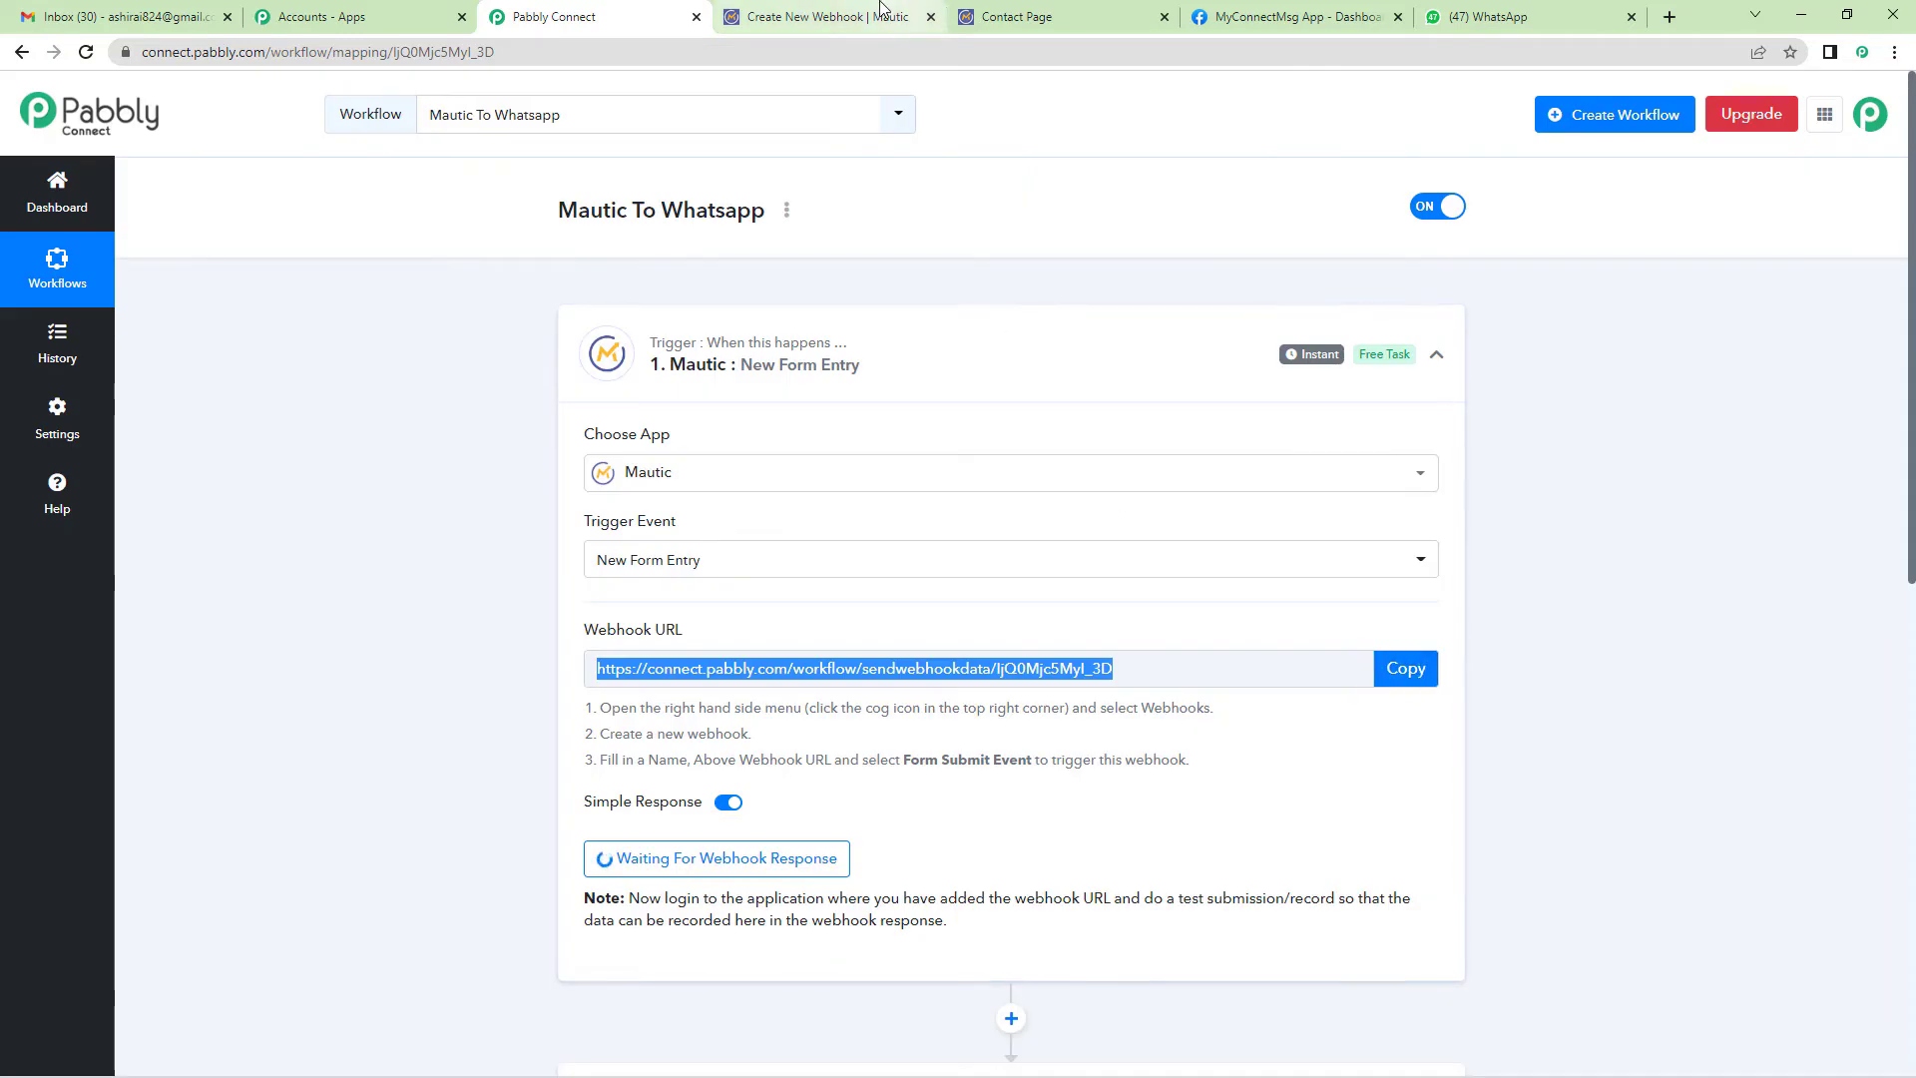
left_click(880, 14)
left_click(375, 472)
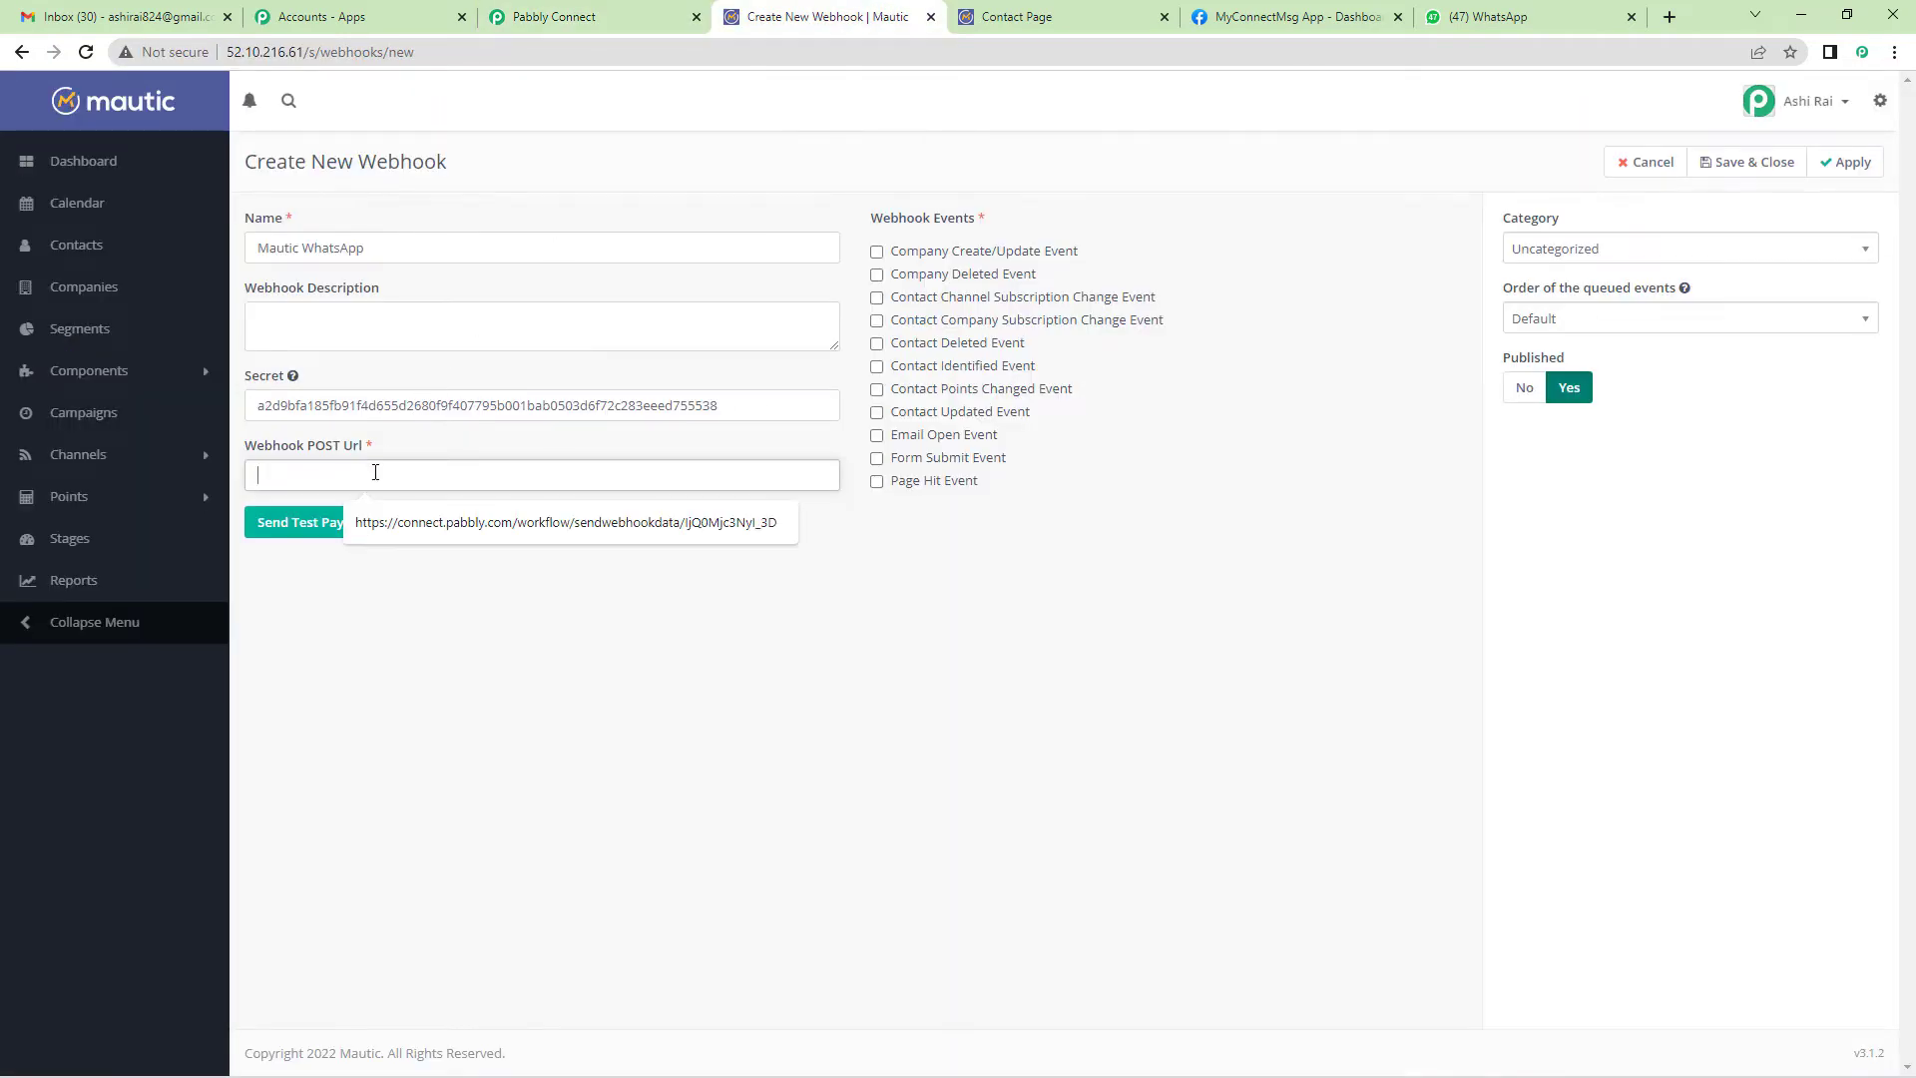
key("ctrl+v")
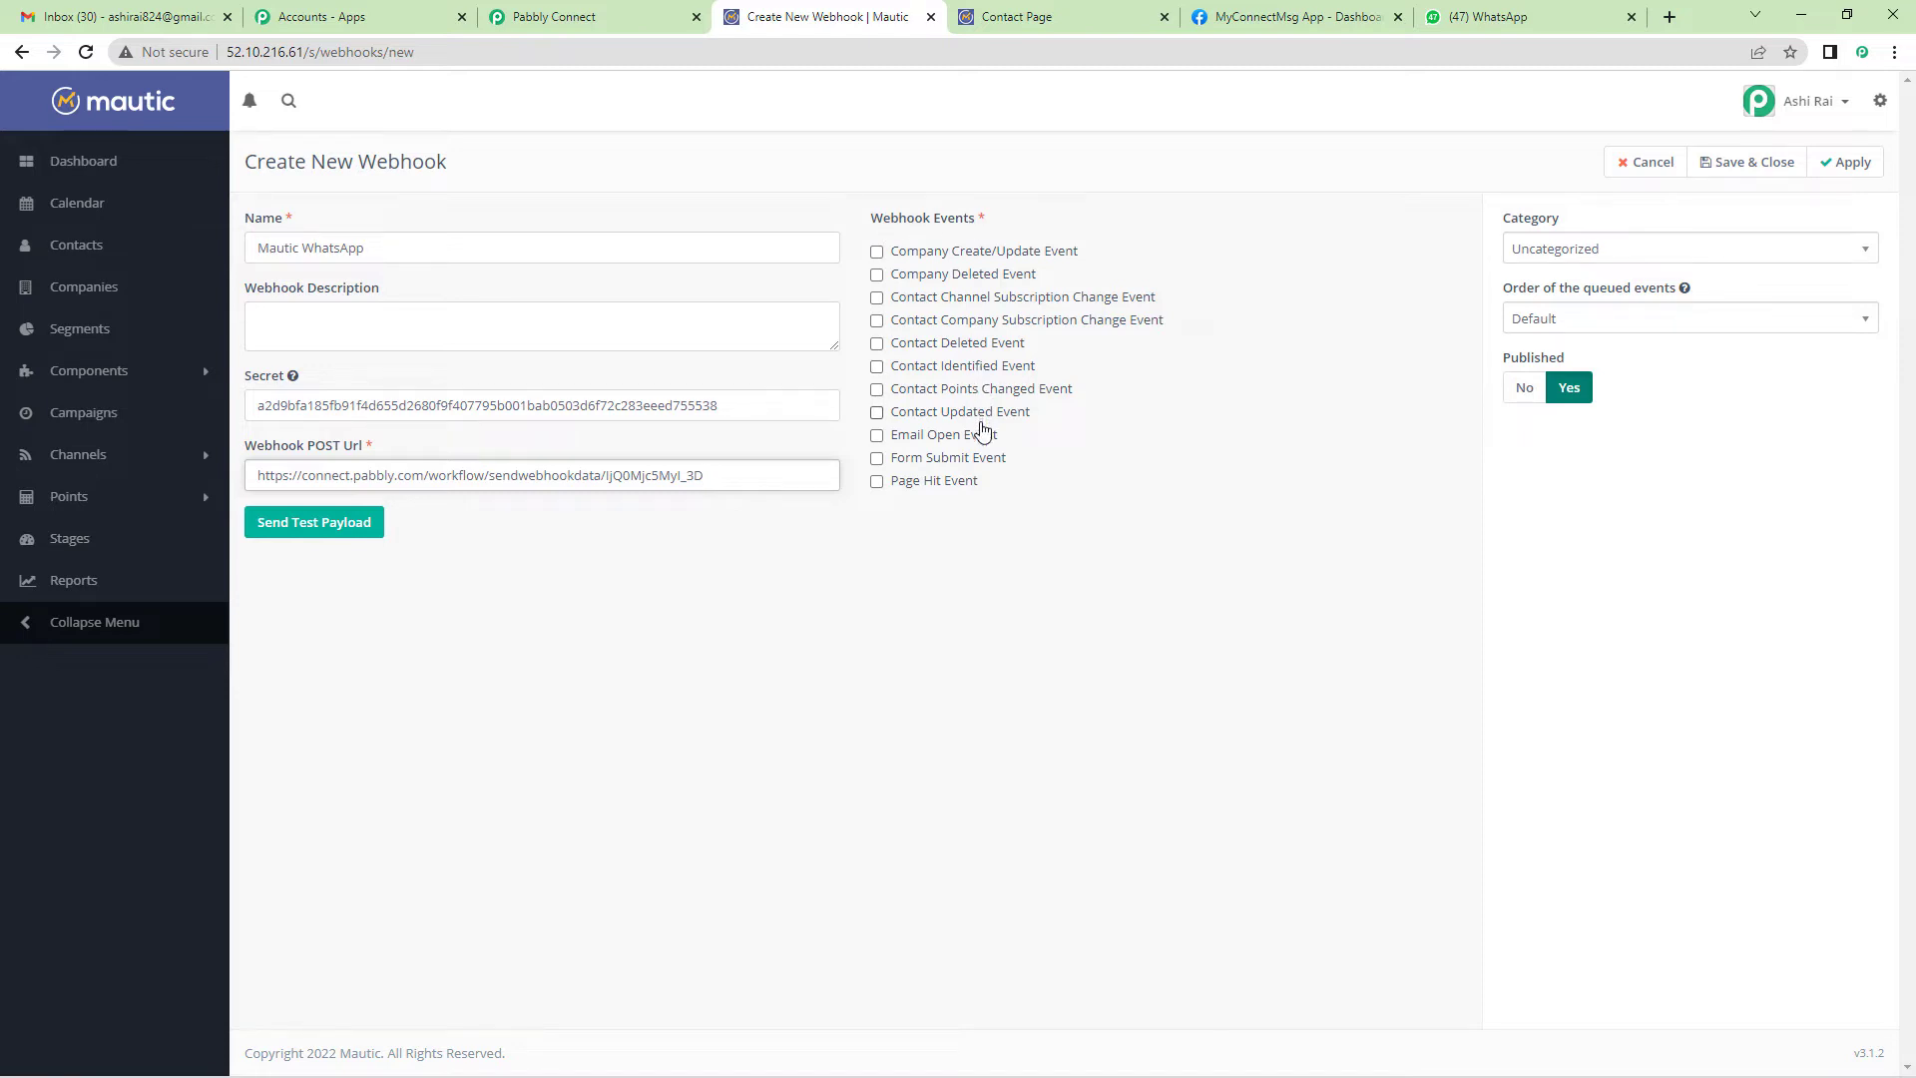
left_click(877, 460)
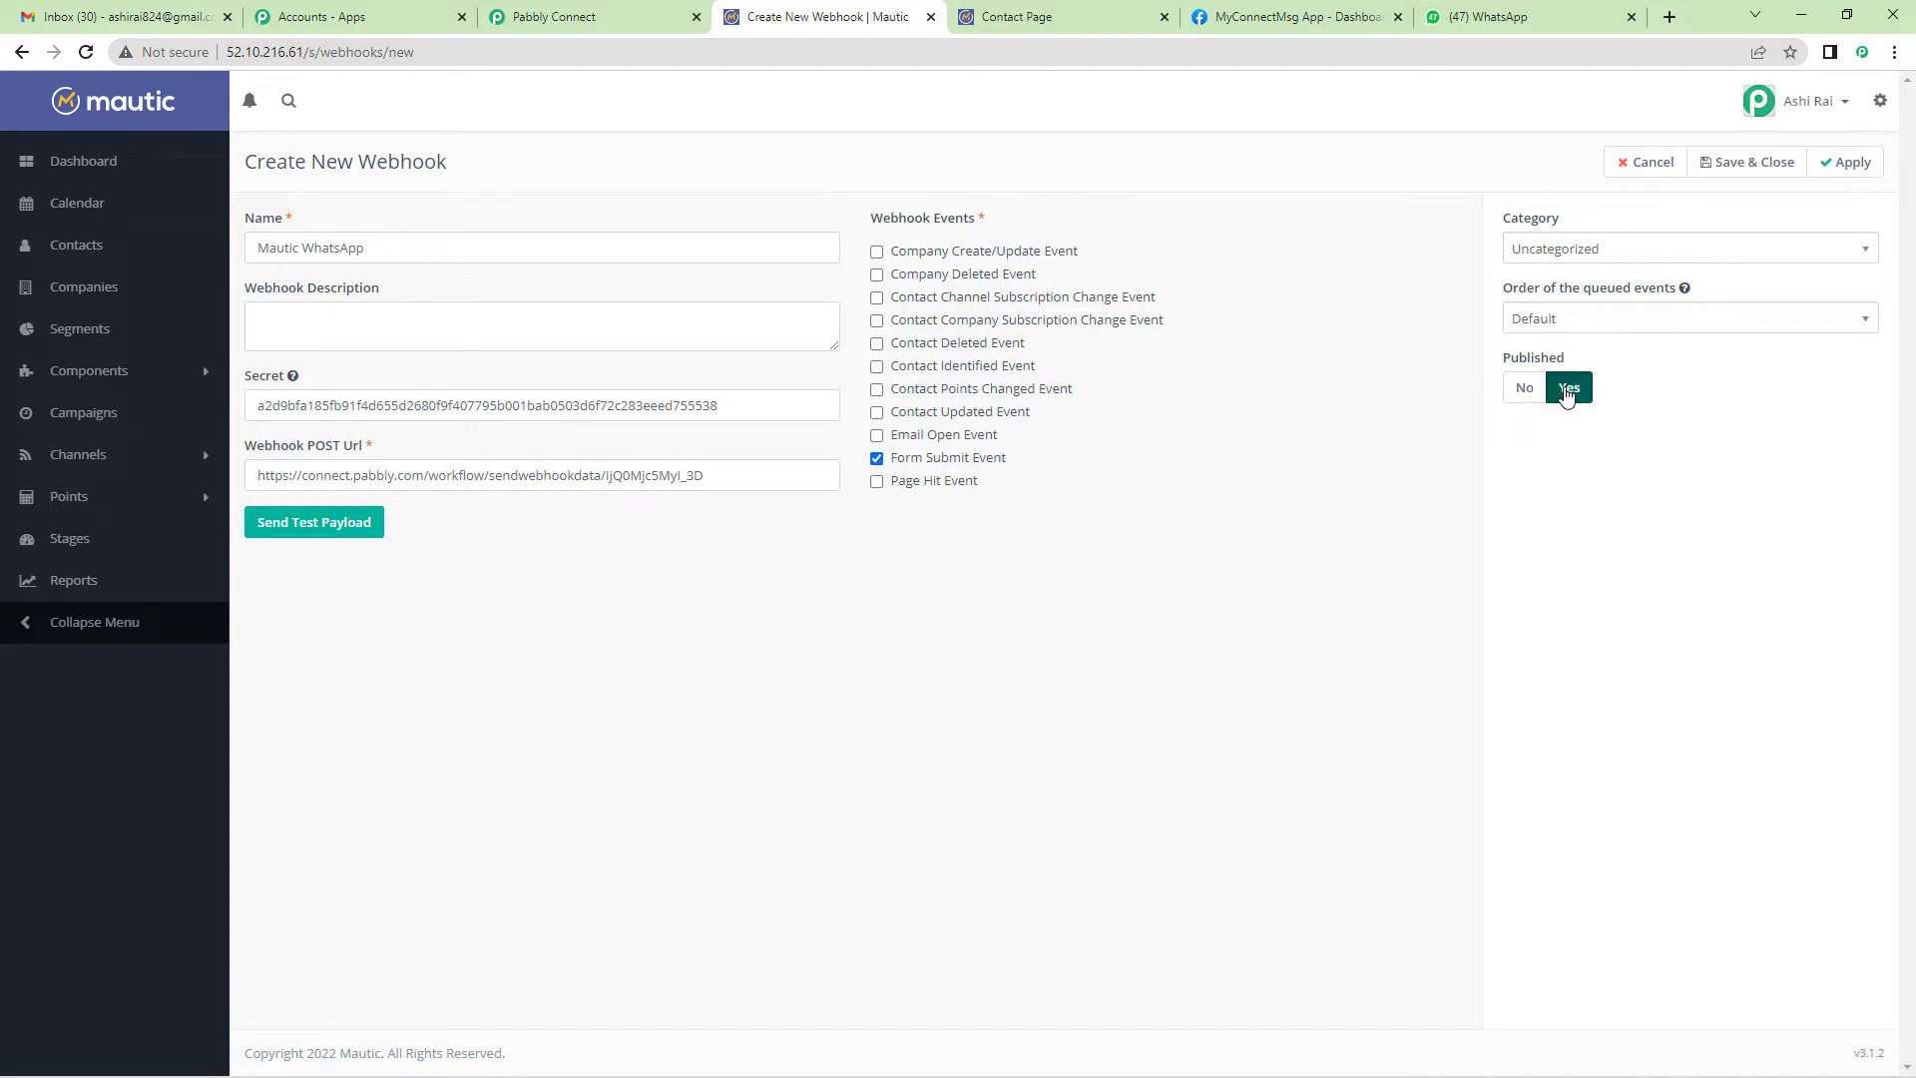
left_click(1852, 163)
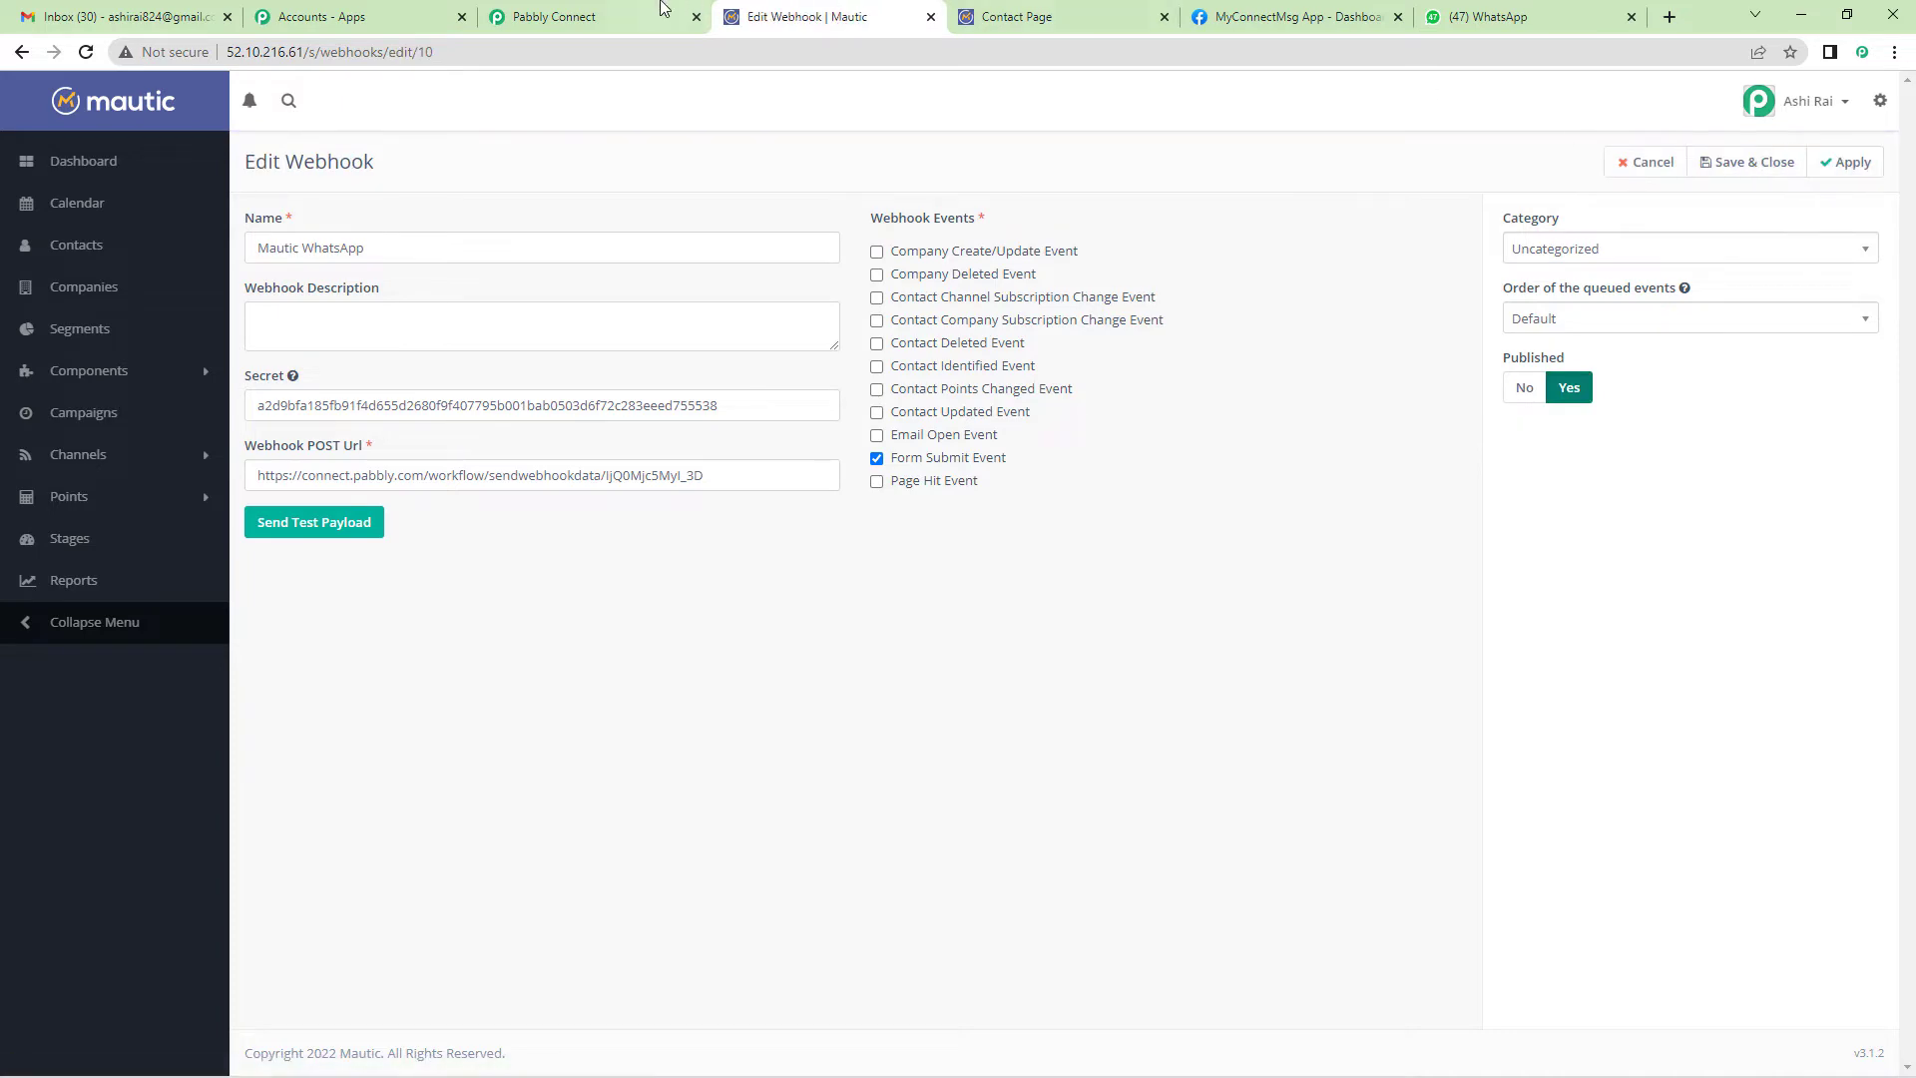
Submit the Mautic contact form with a test contact's name, email and mobile number
left_click(621, 8)
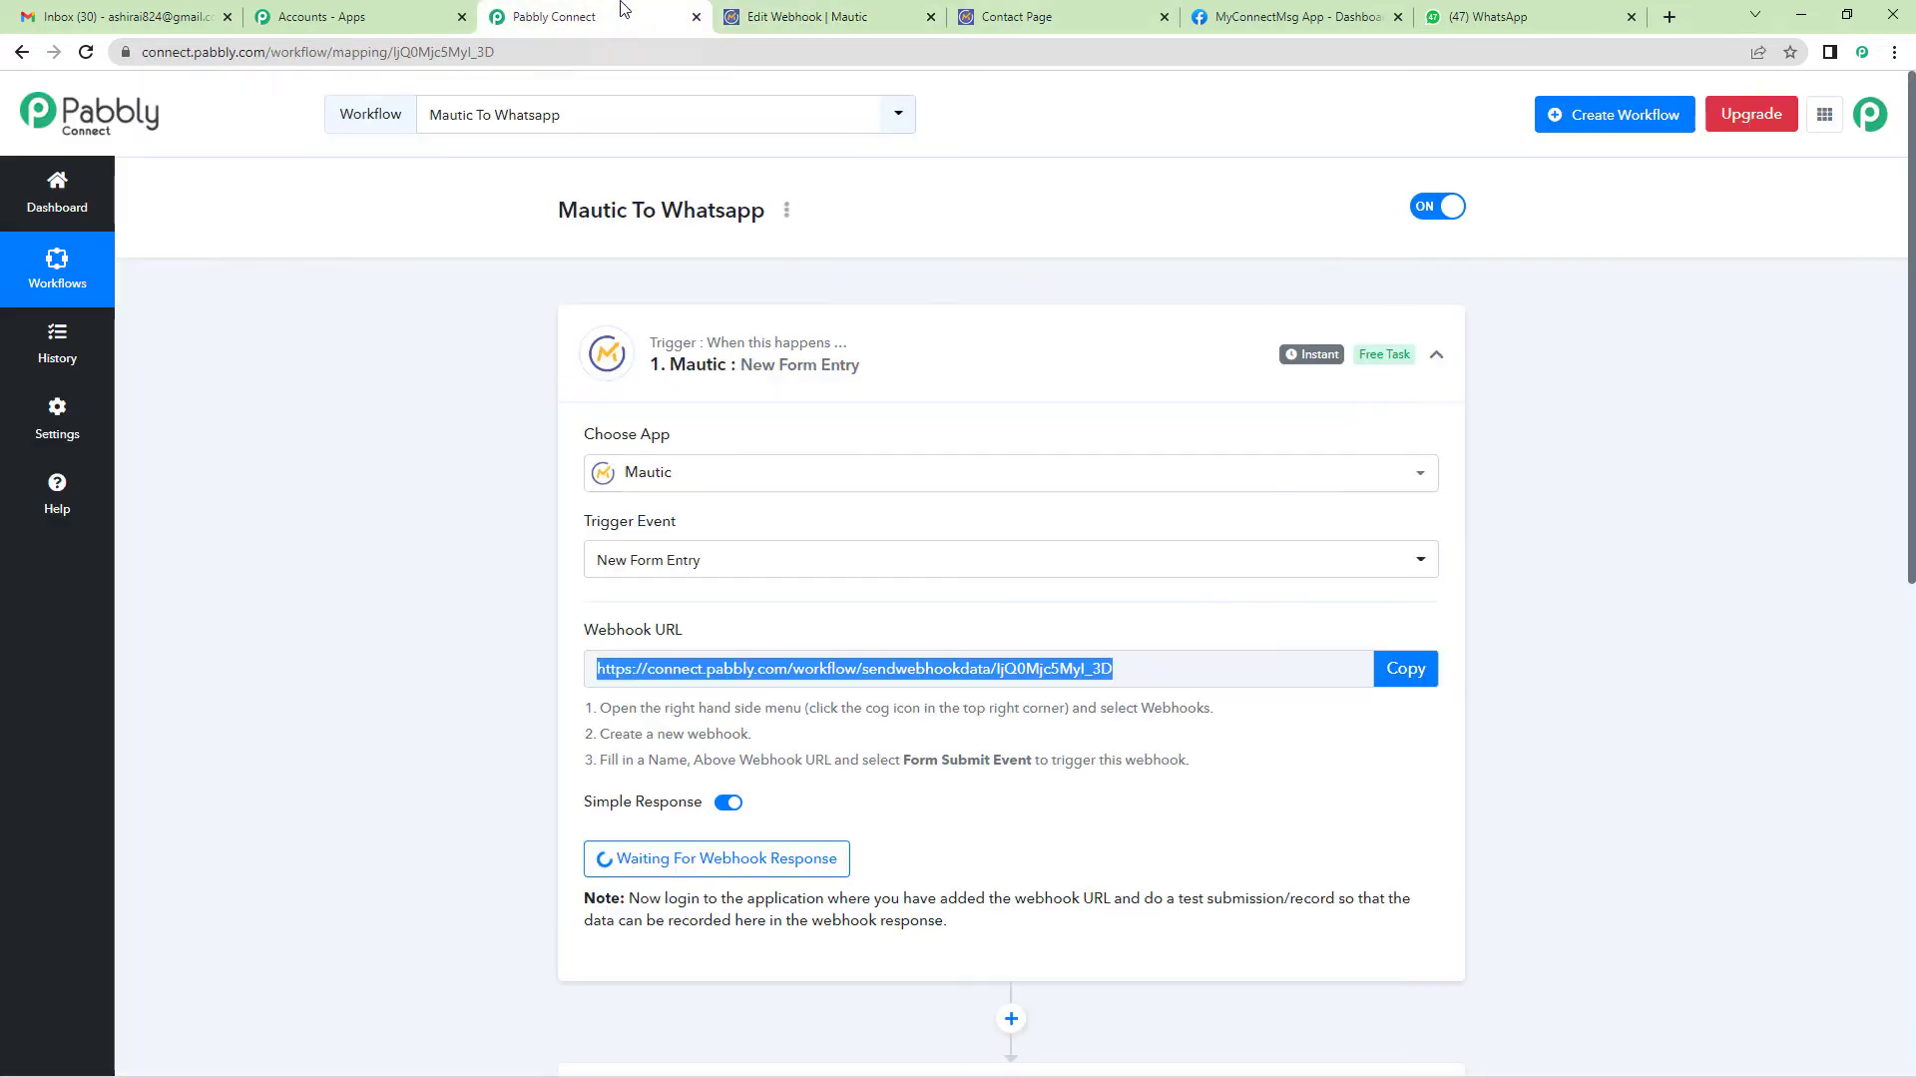
scroll(825, 680, "down", 3)
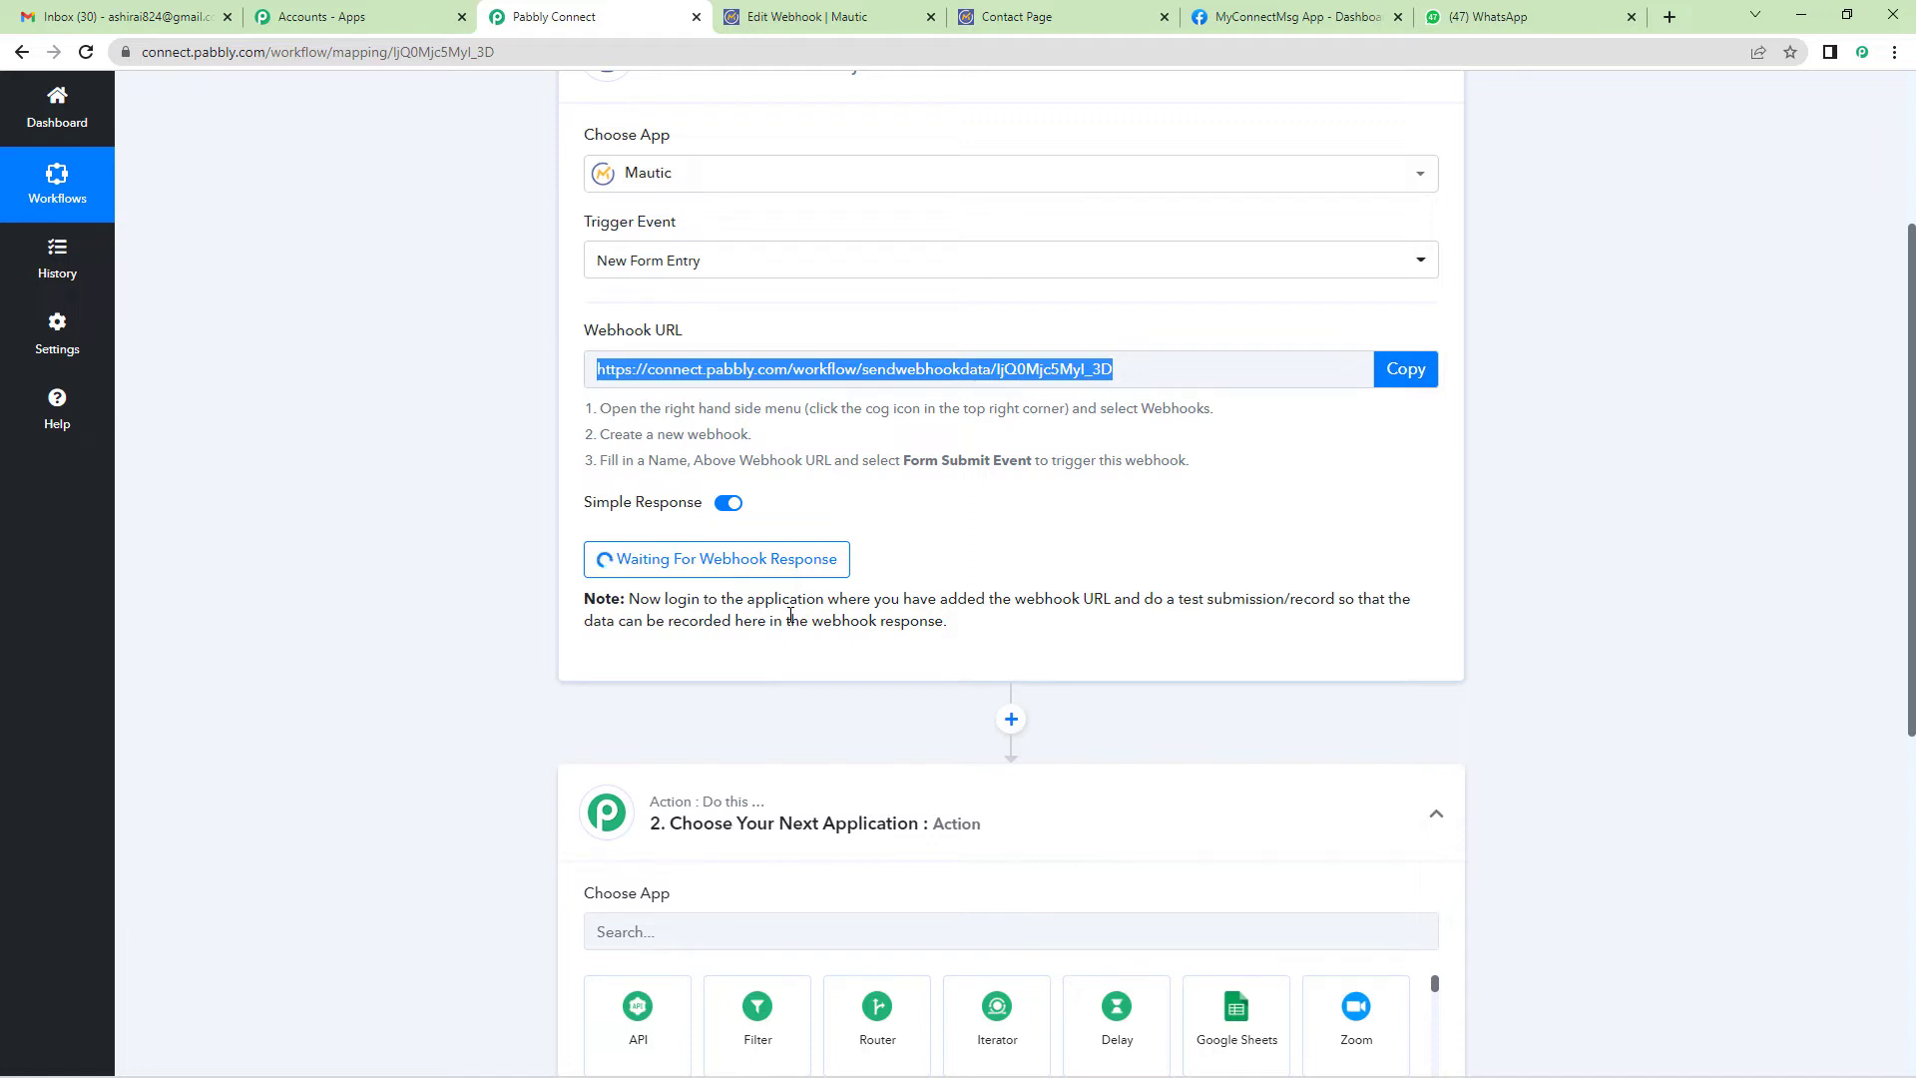
left_click(1021, 12)
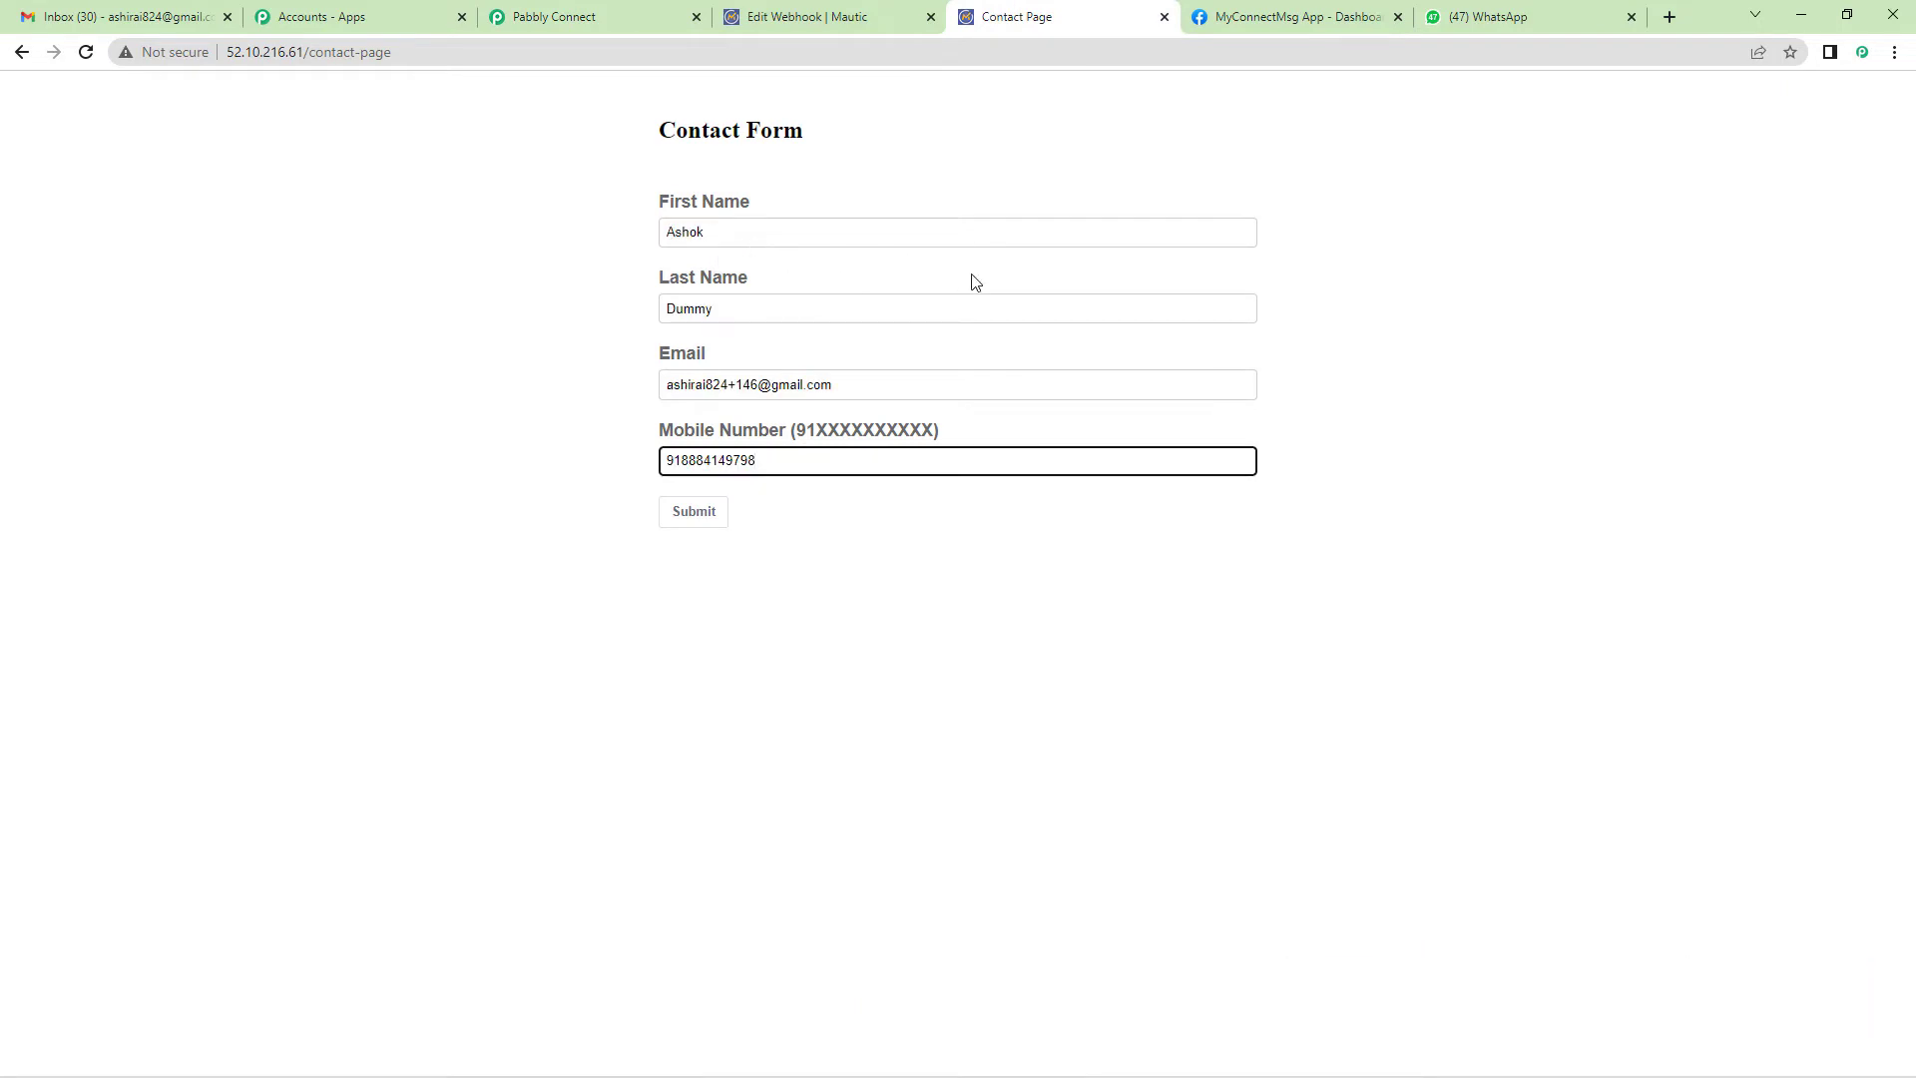
left_click(698, 518)
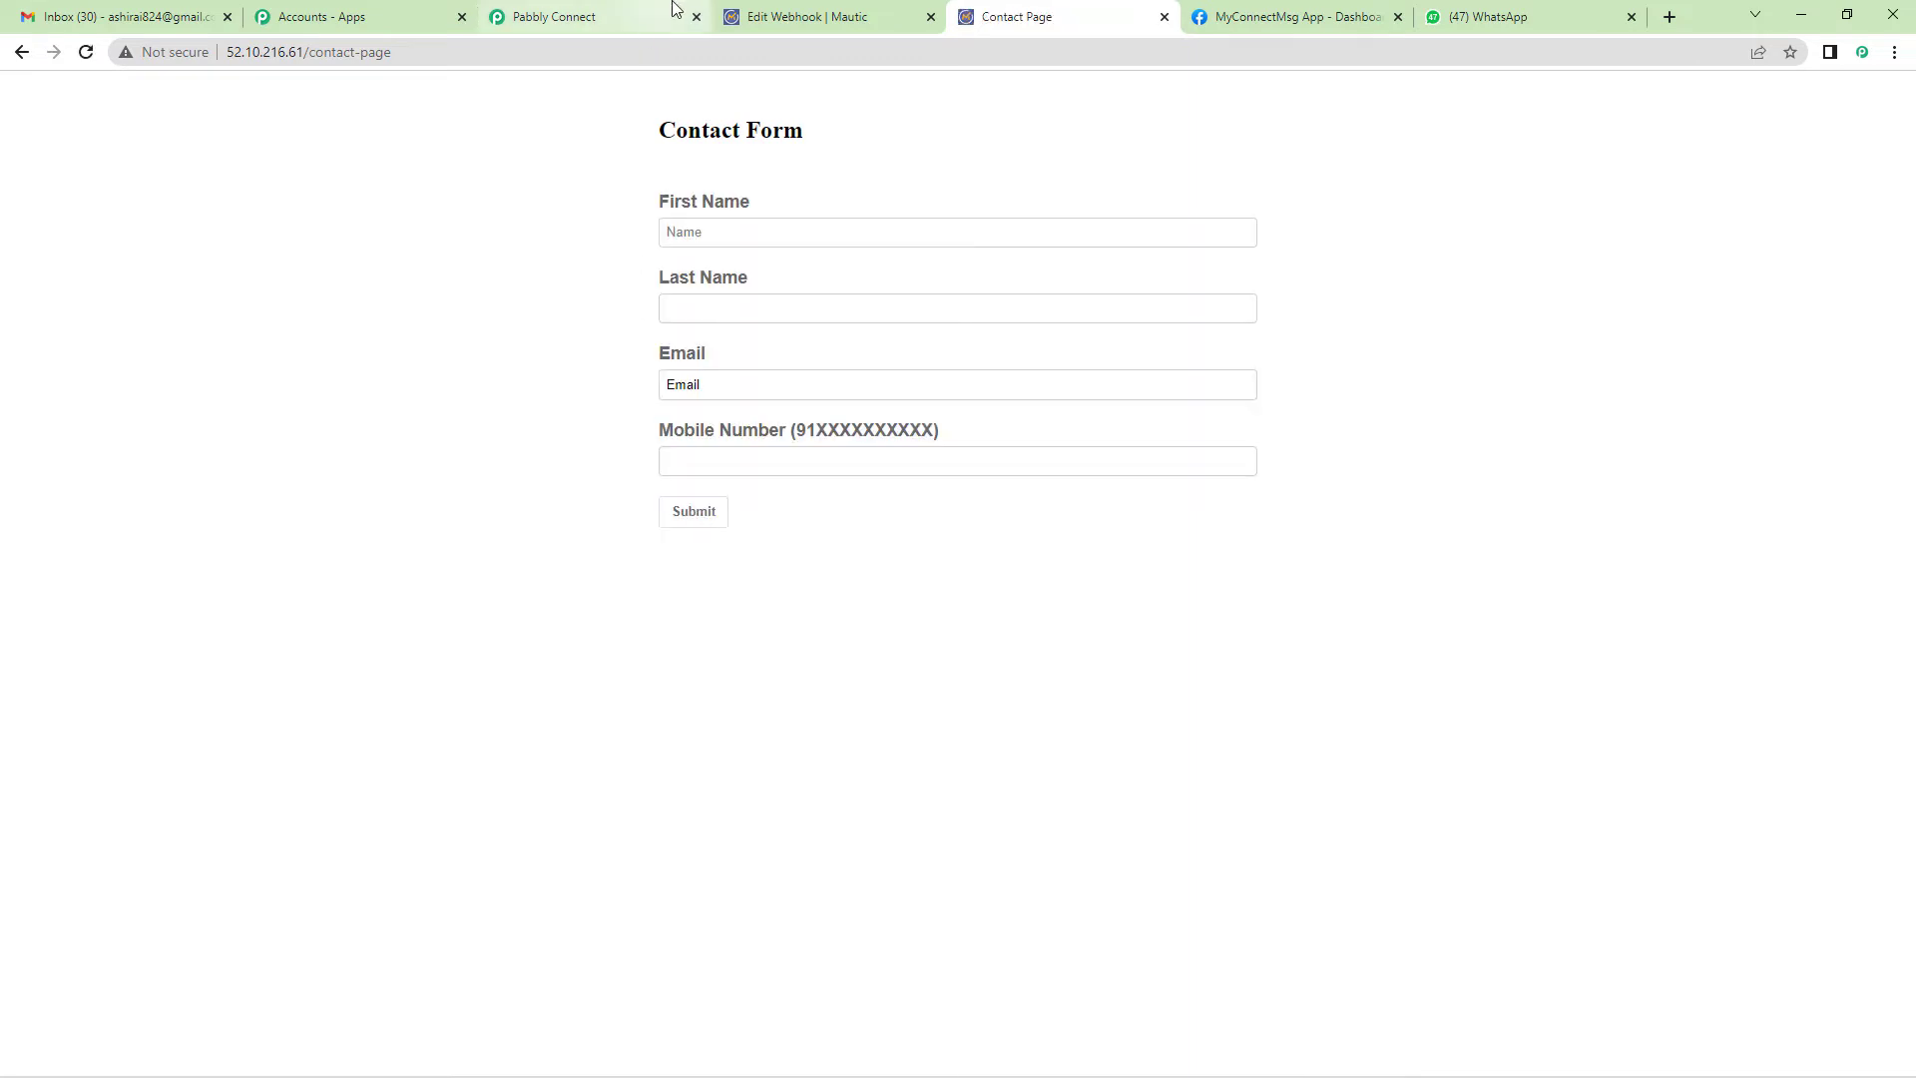
Scroll through the captured Mautic form submission response down to step 2's app choices
left_click(619, 8)
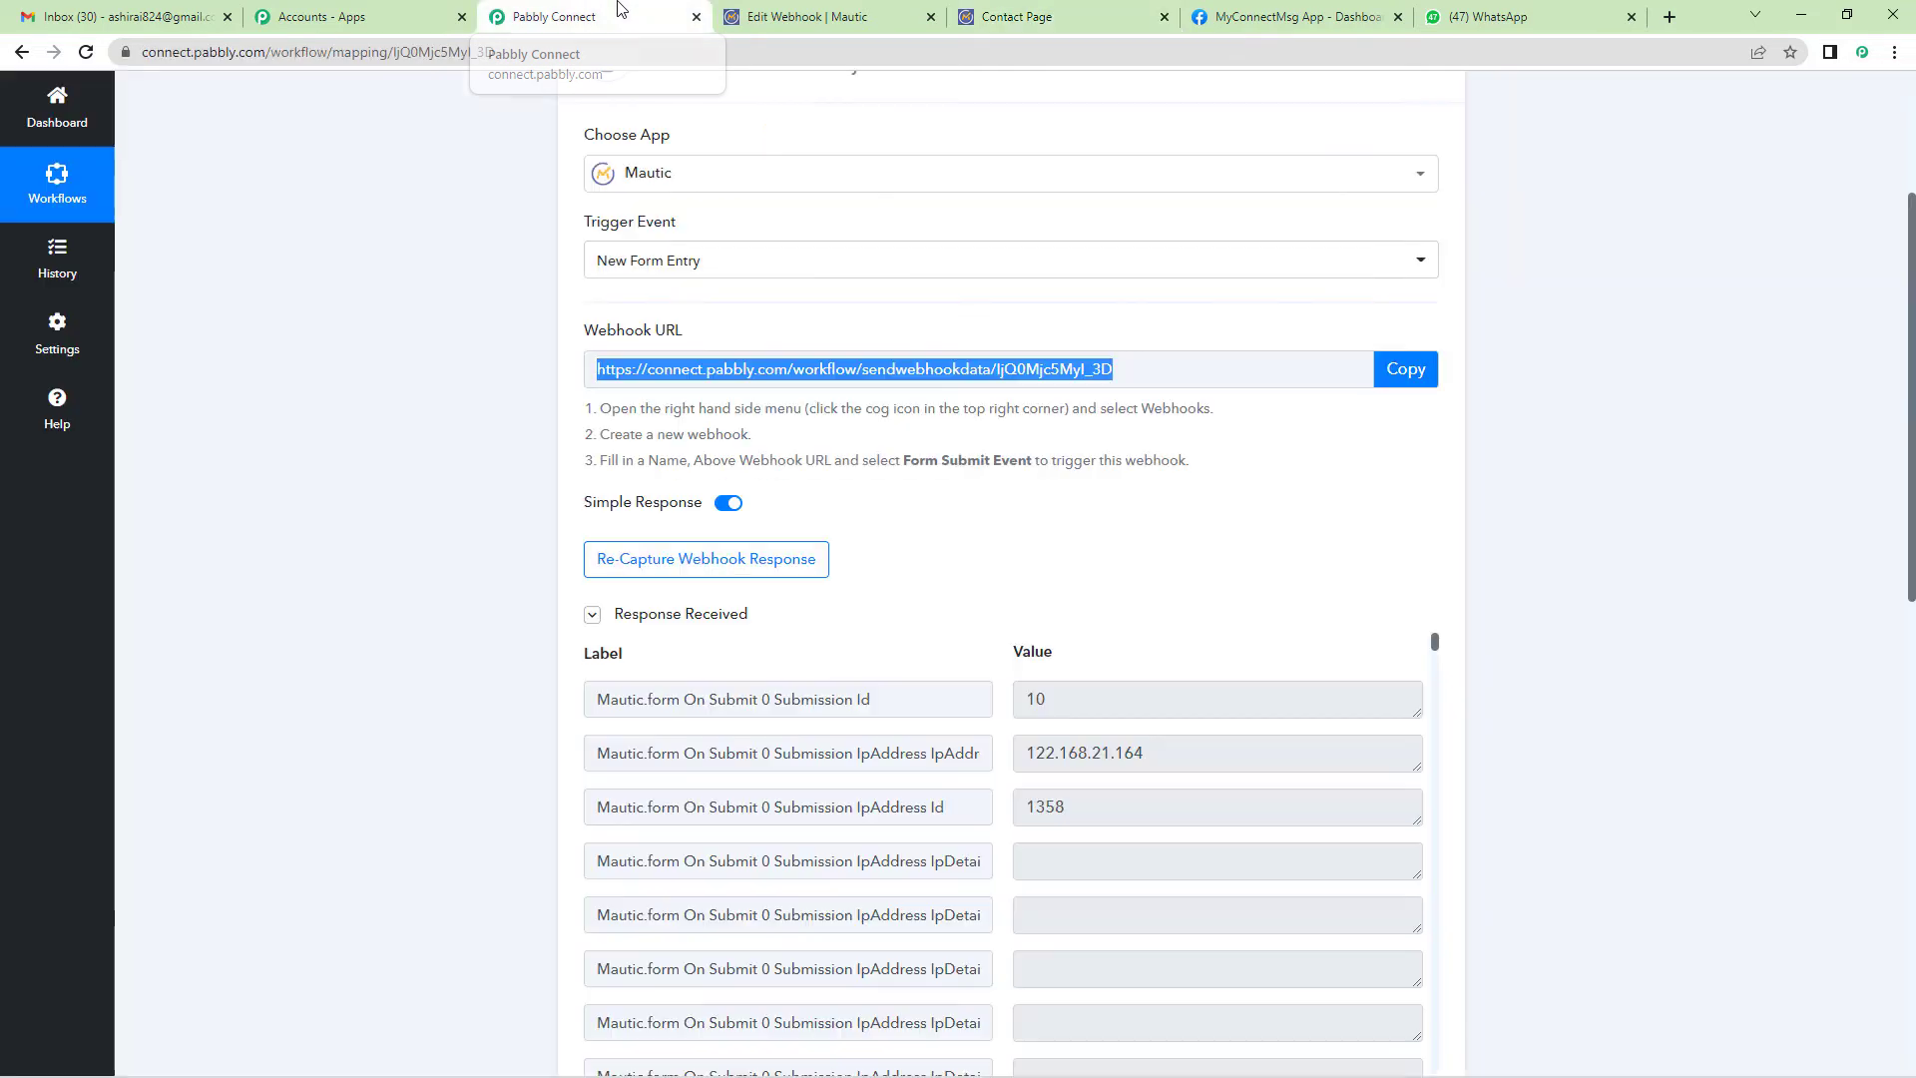
scroll(1130, 451, "down", 4)
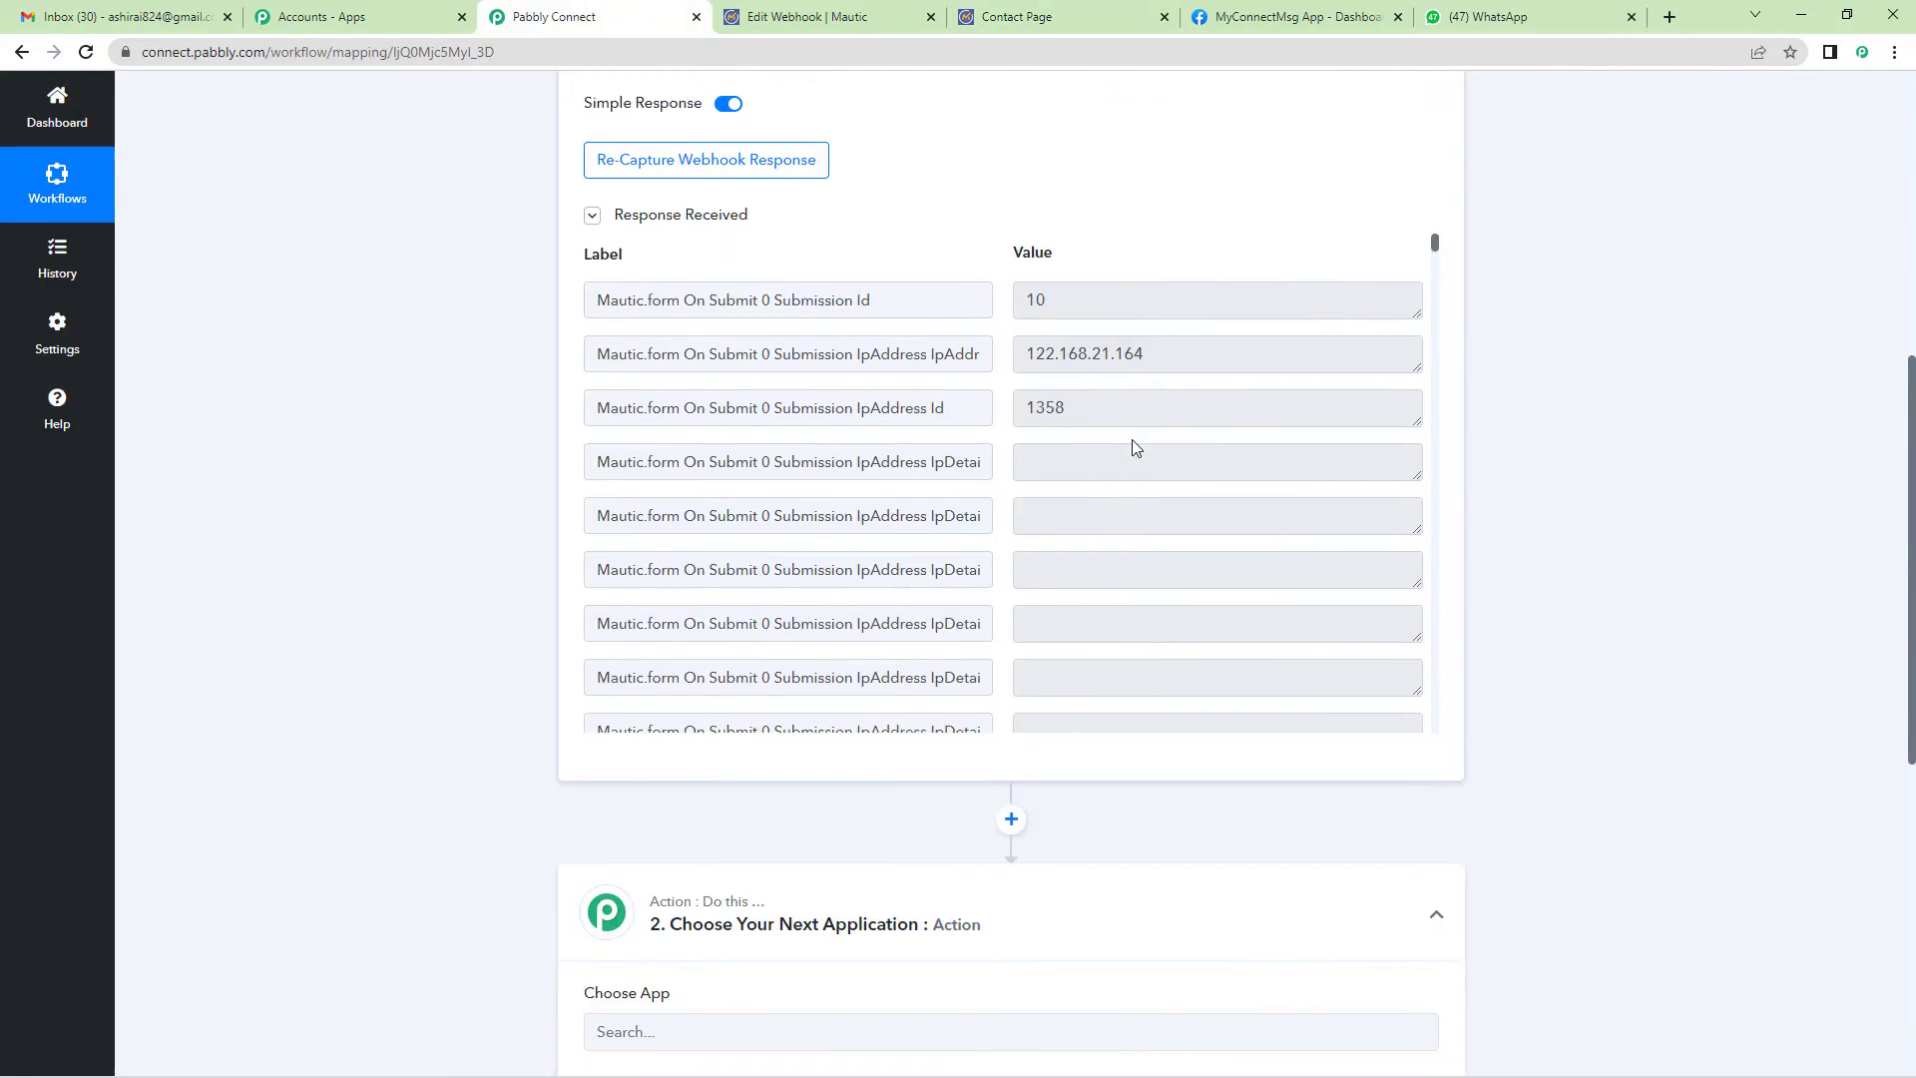
scroll(1065, 409, "down", 3)
scroll(1064, 412, "down", 10)
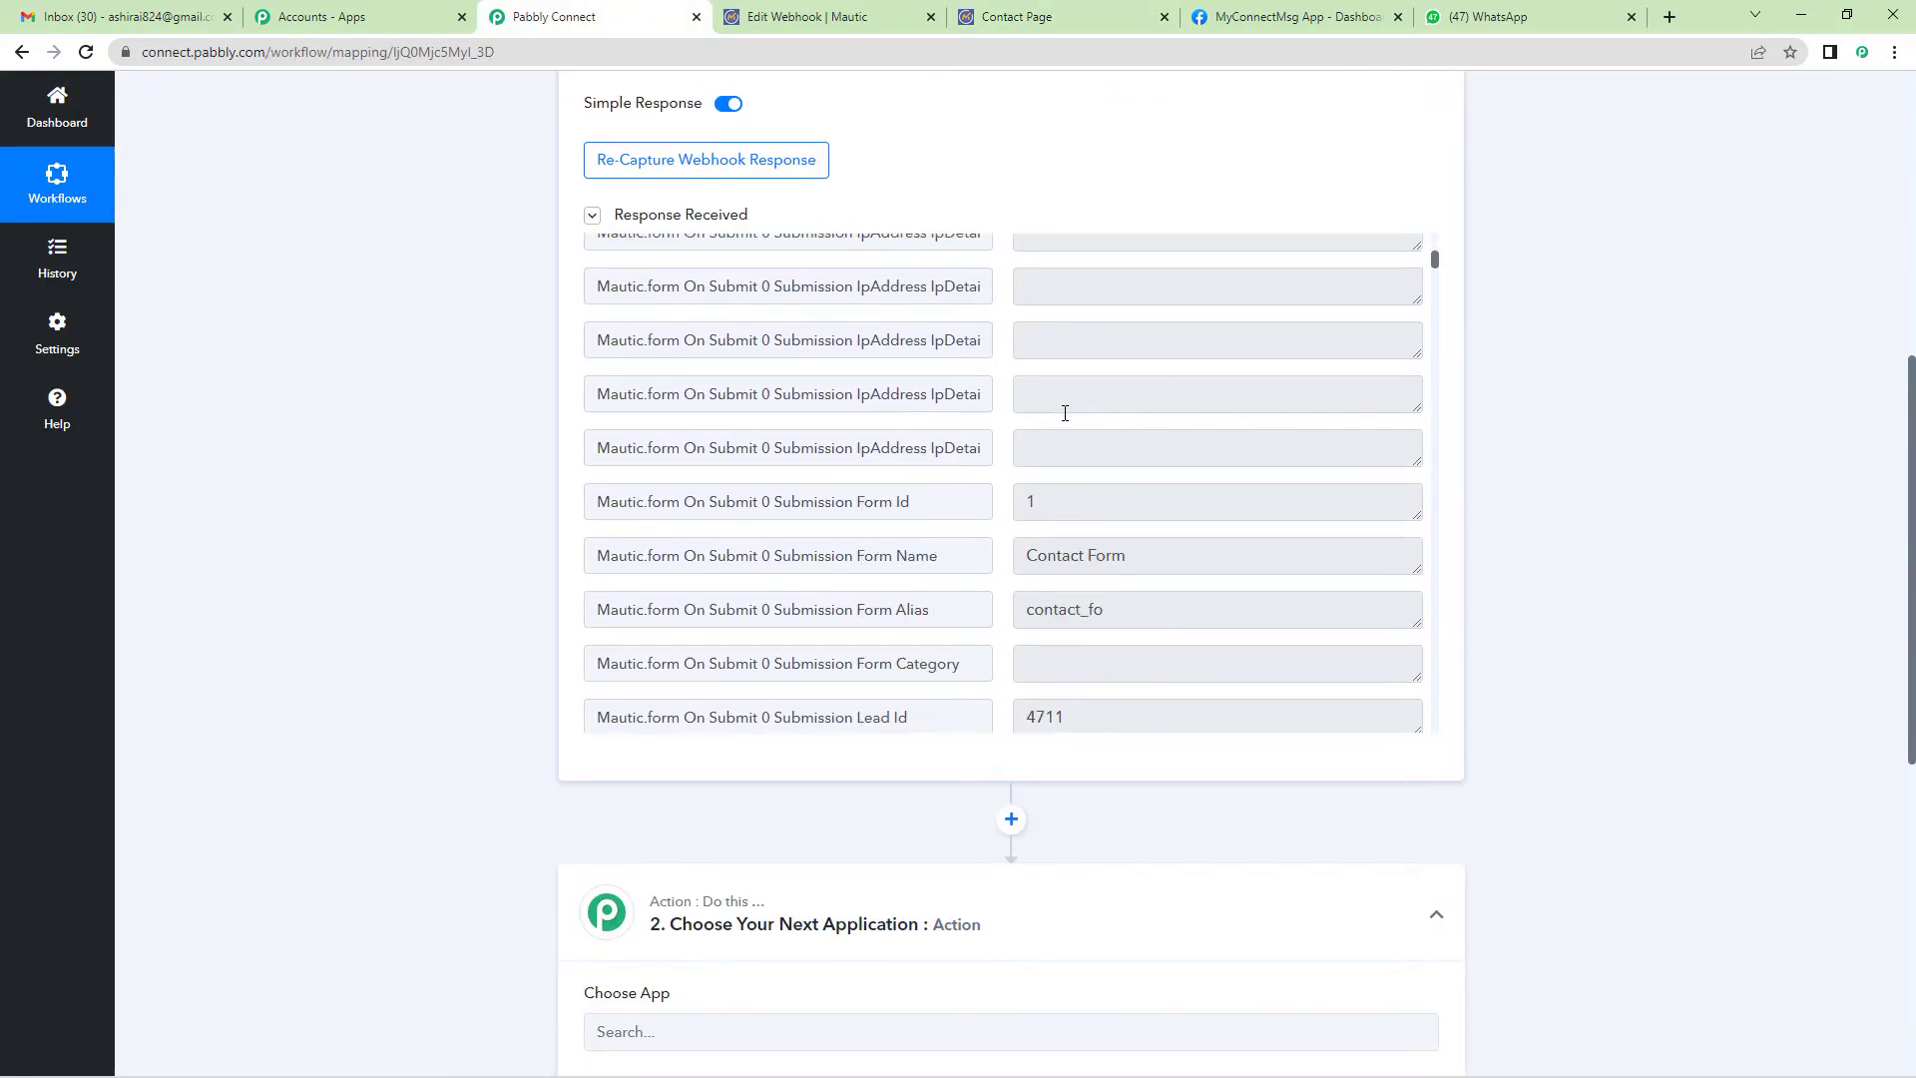
scroll(1099, 473, "down", 8)
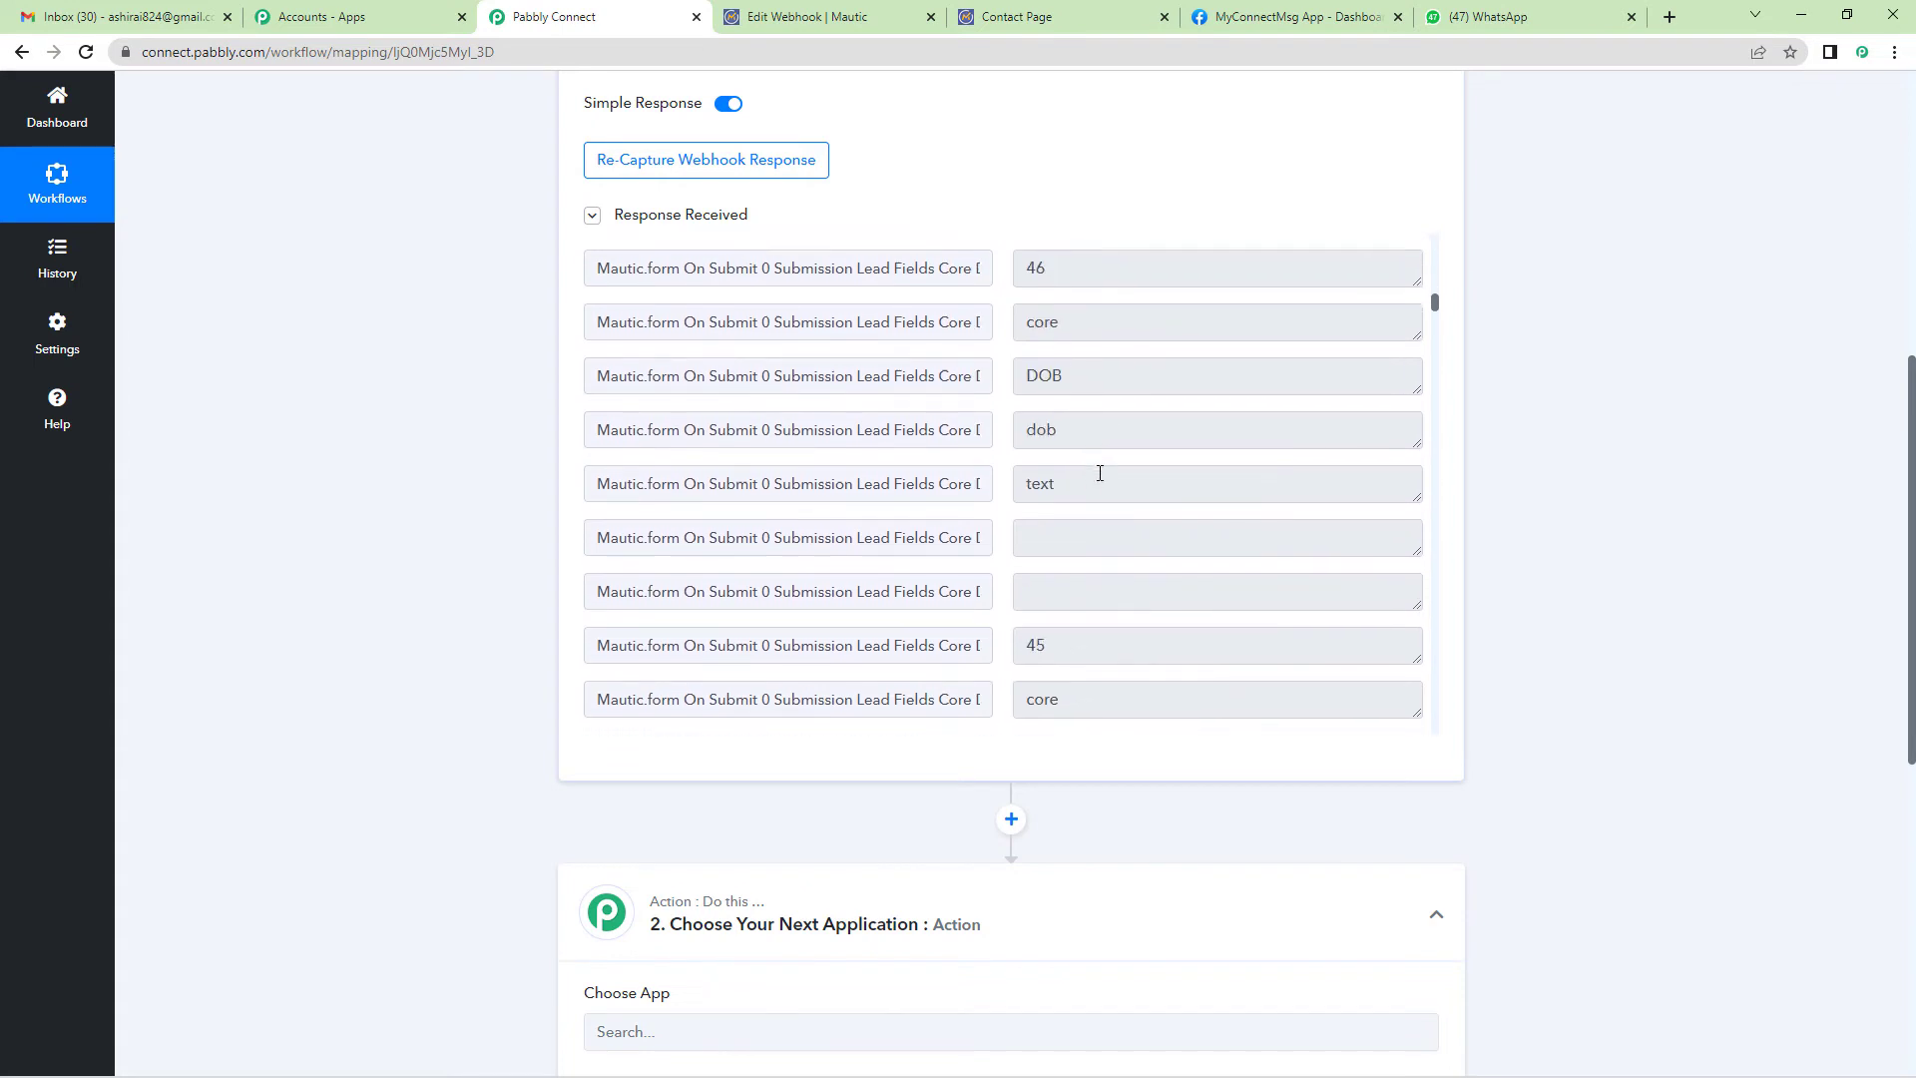
scroll(1100, 473, "down", 5)
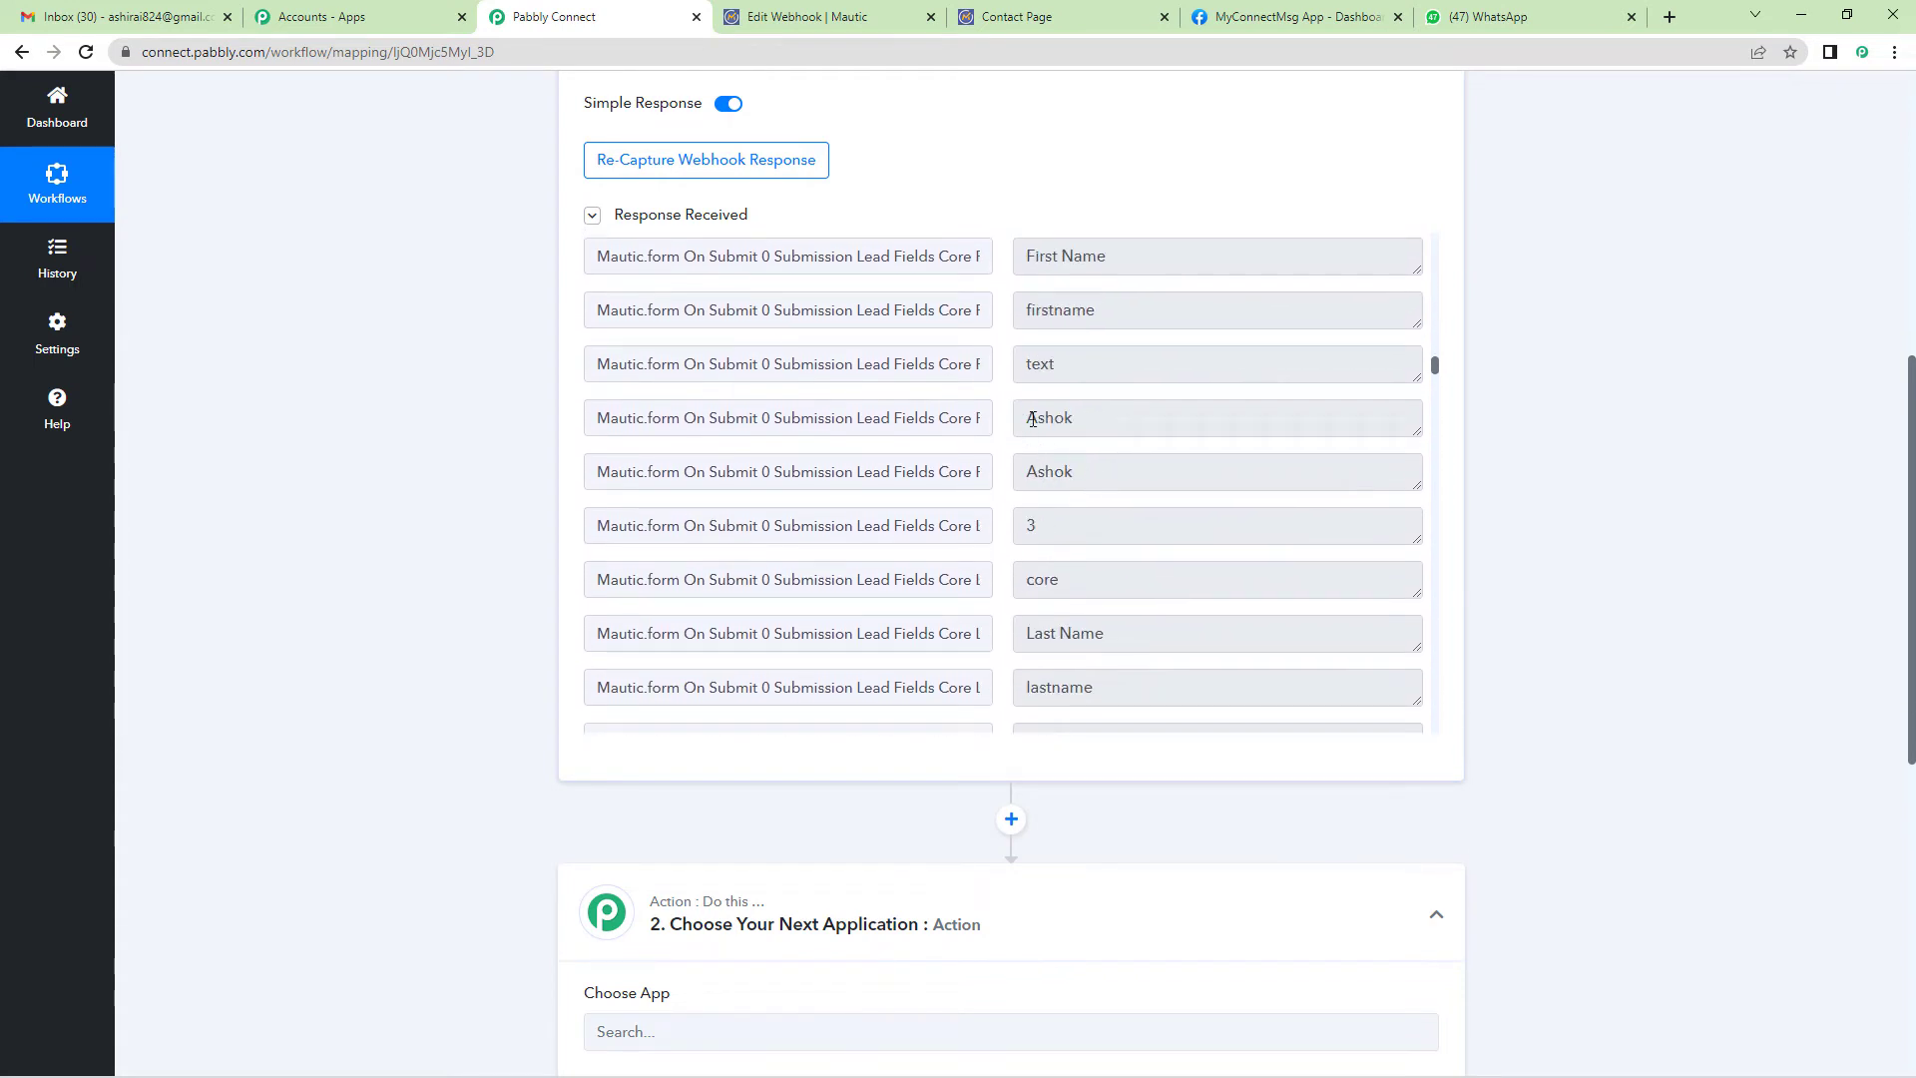
scroll(1064, 483, "down", 5)
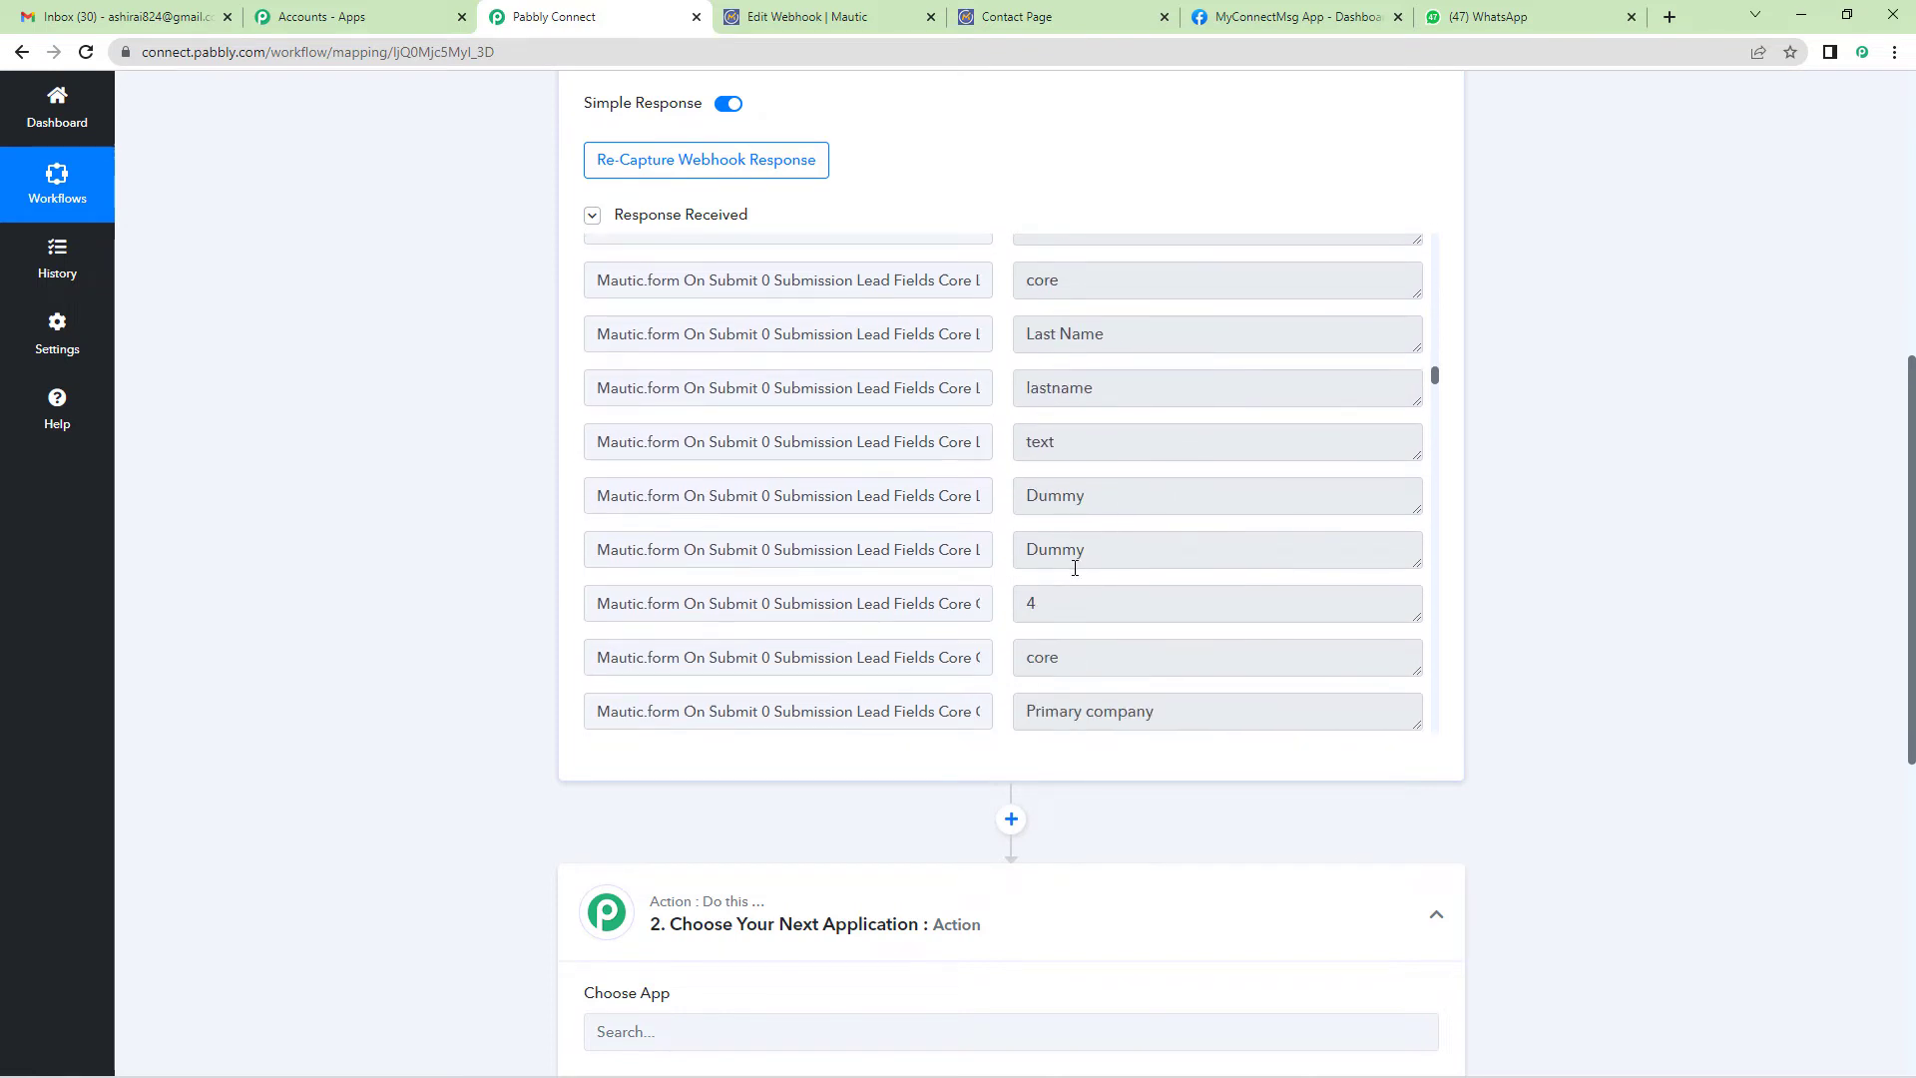
scroll(1097, 549, "down", 5)
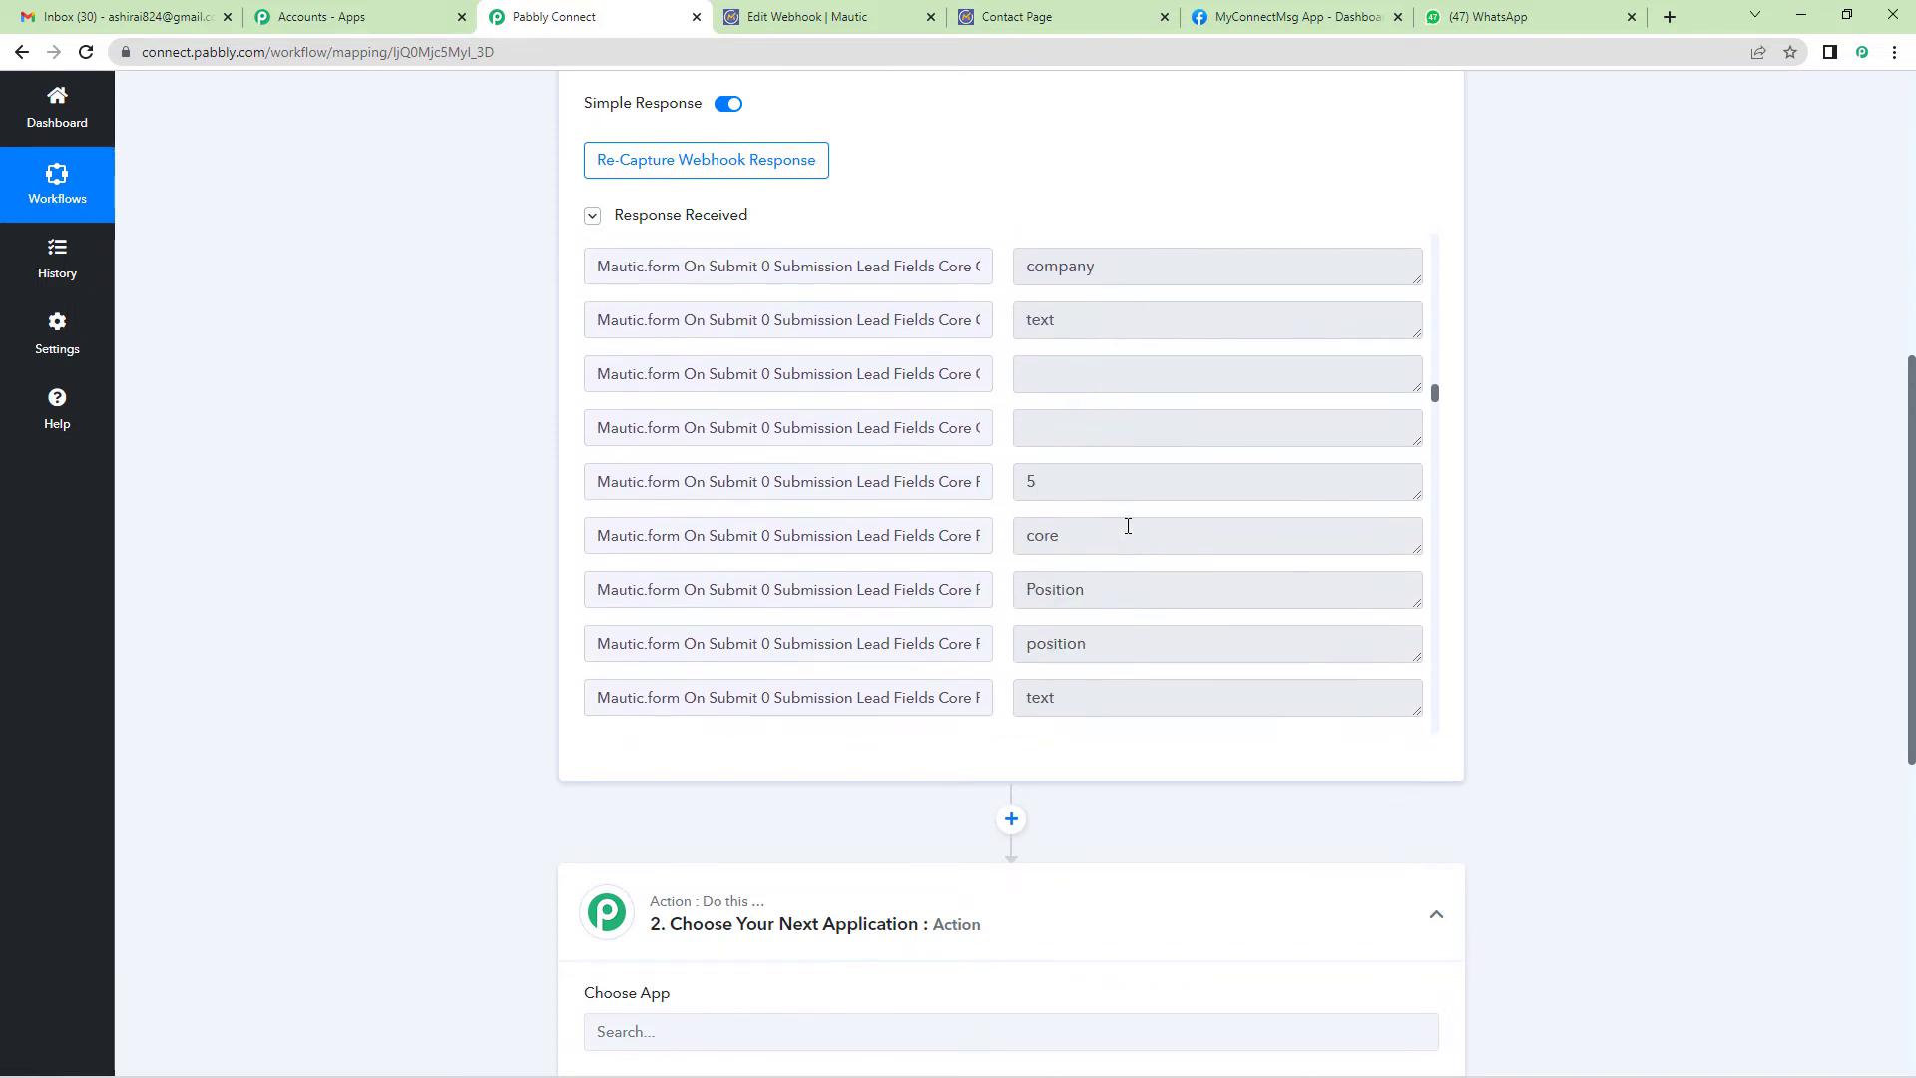
scroll(1127, 526, "down", 5)
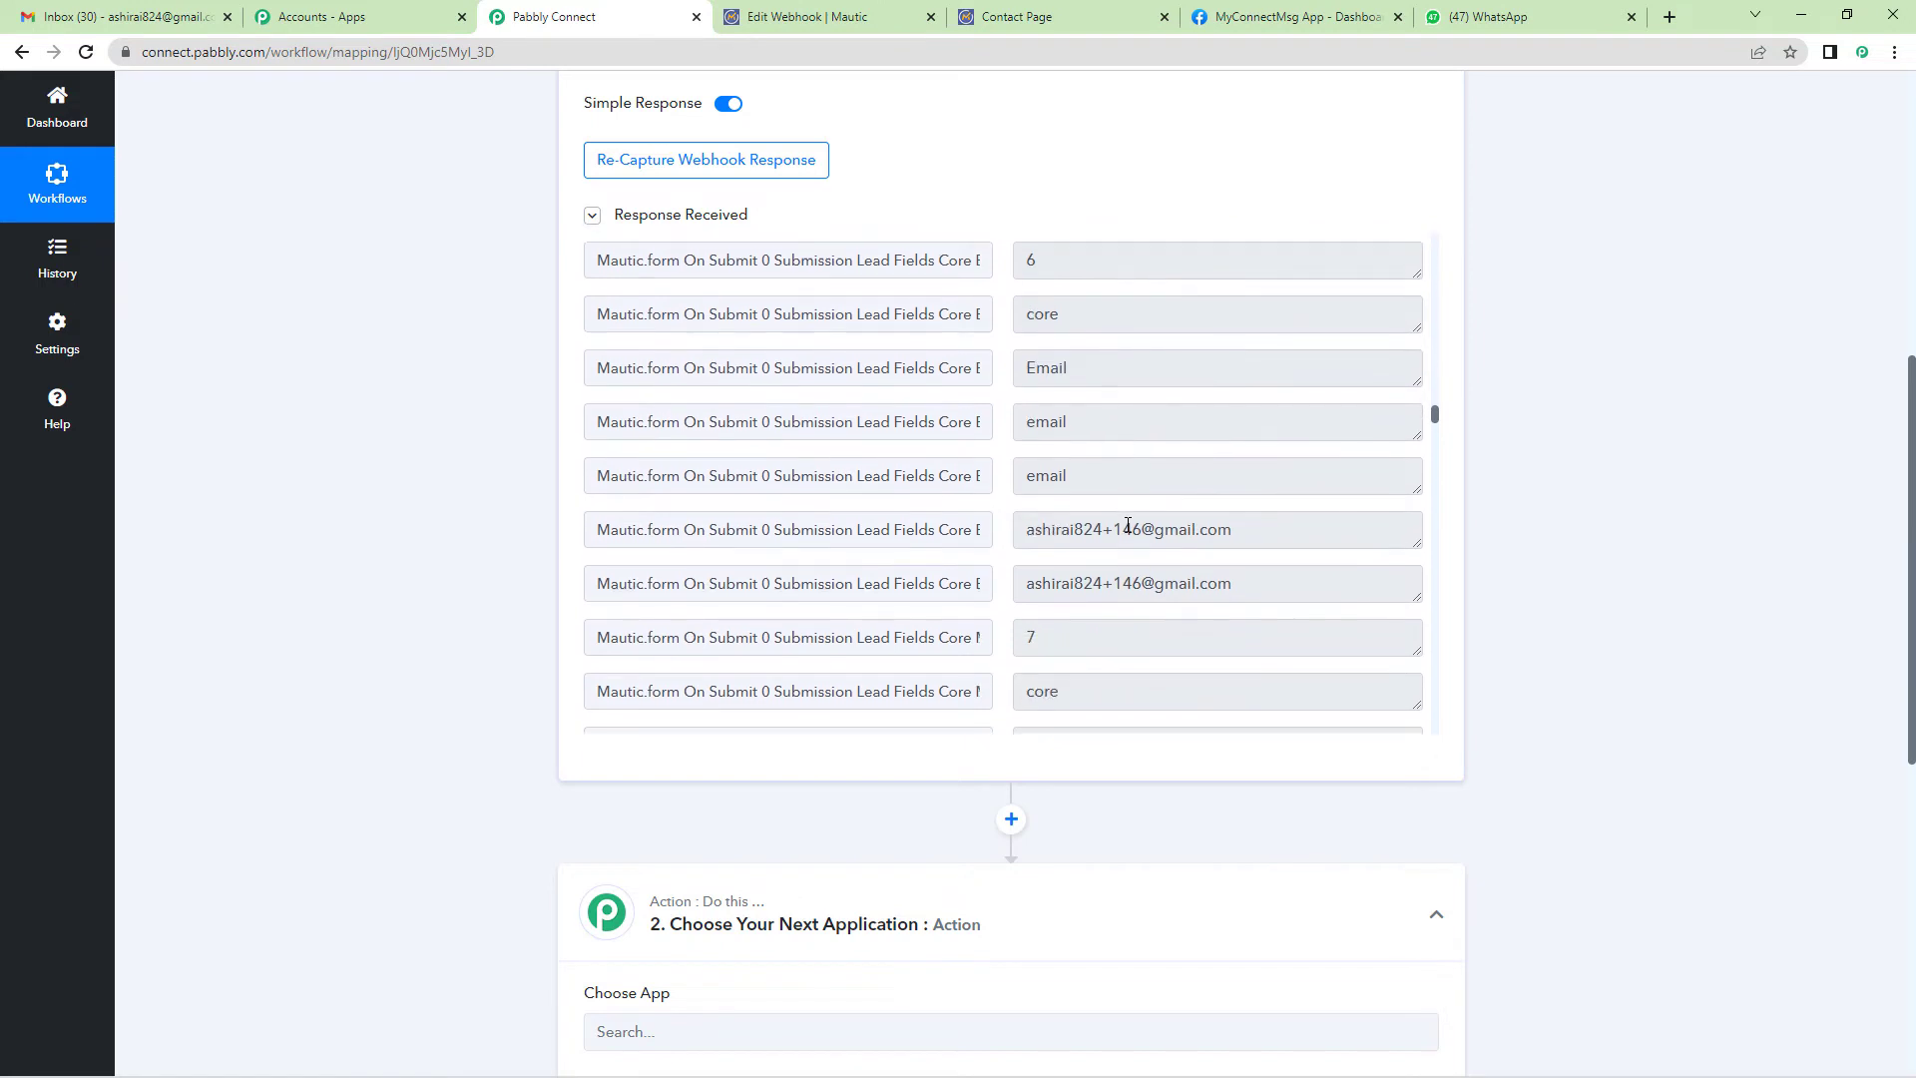
scroll(1107, 526, "down", 5)
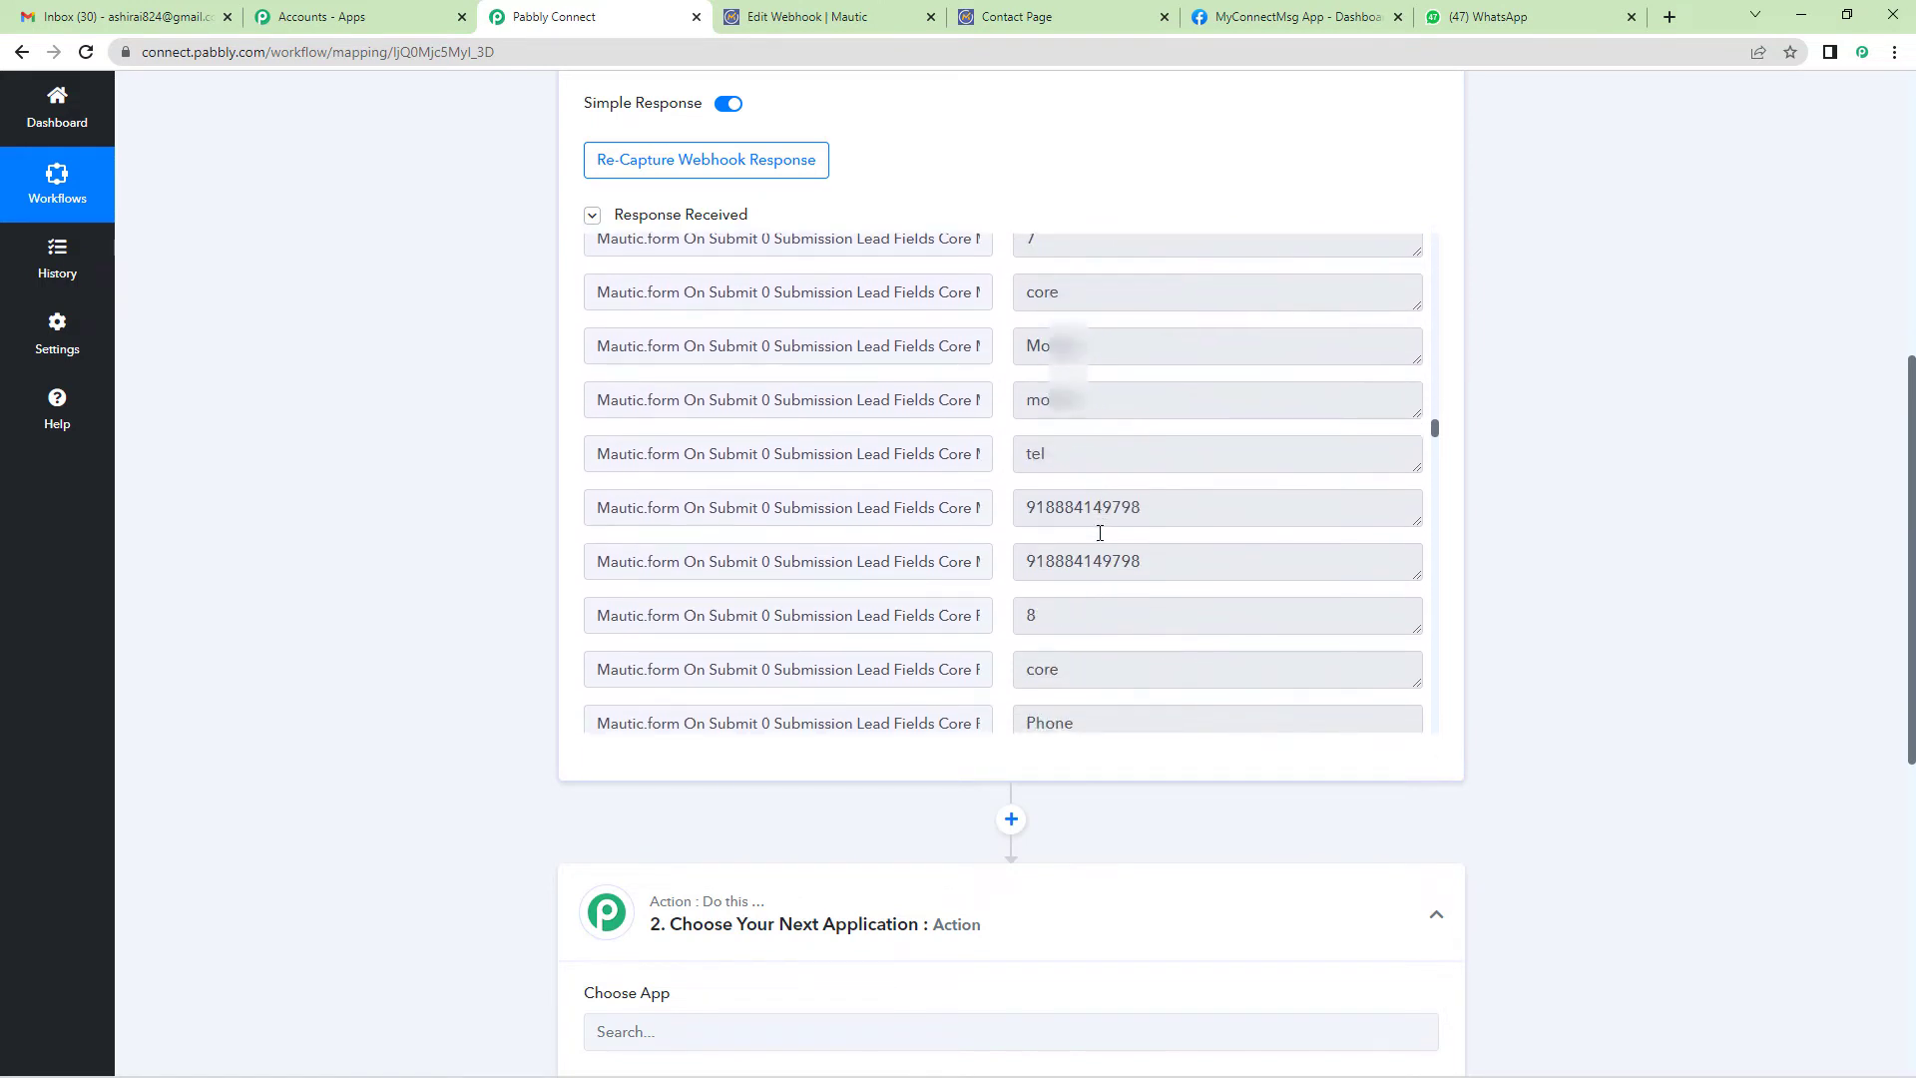
scroll(1099, 532, "down", 3)
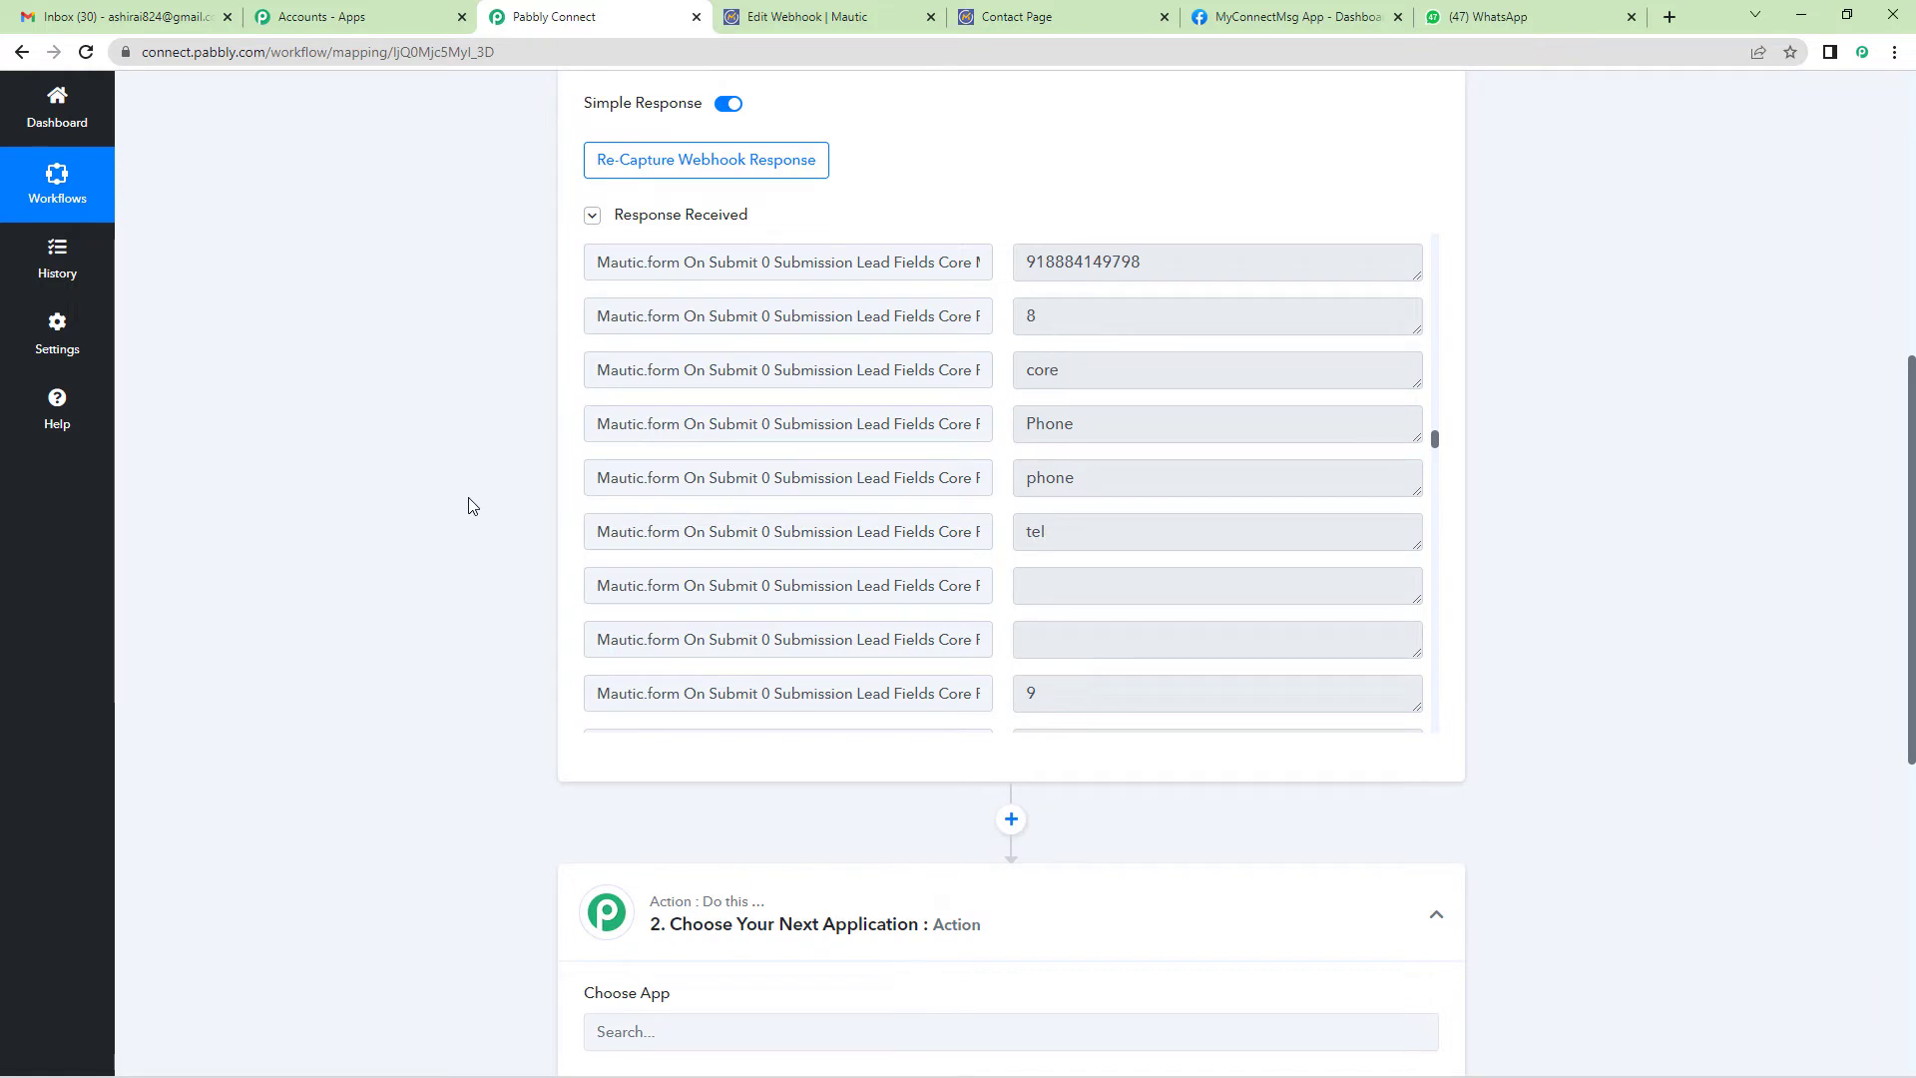
scroll(499, 429, "down", 3)
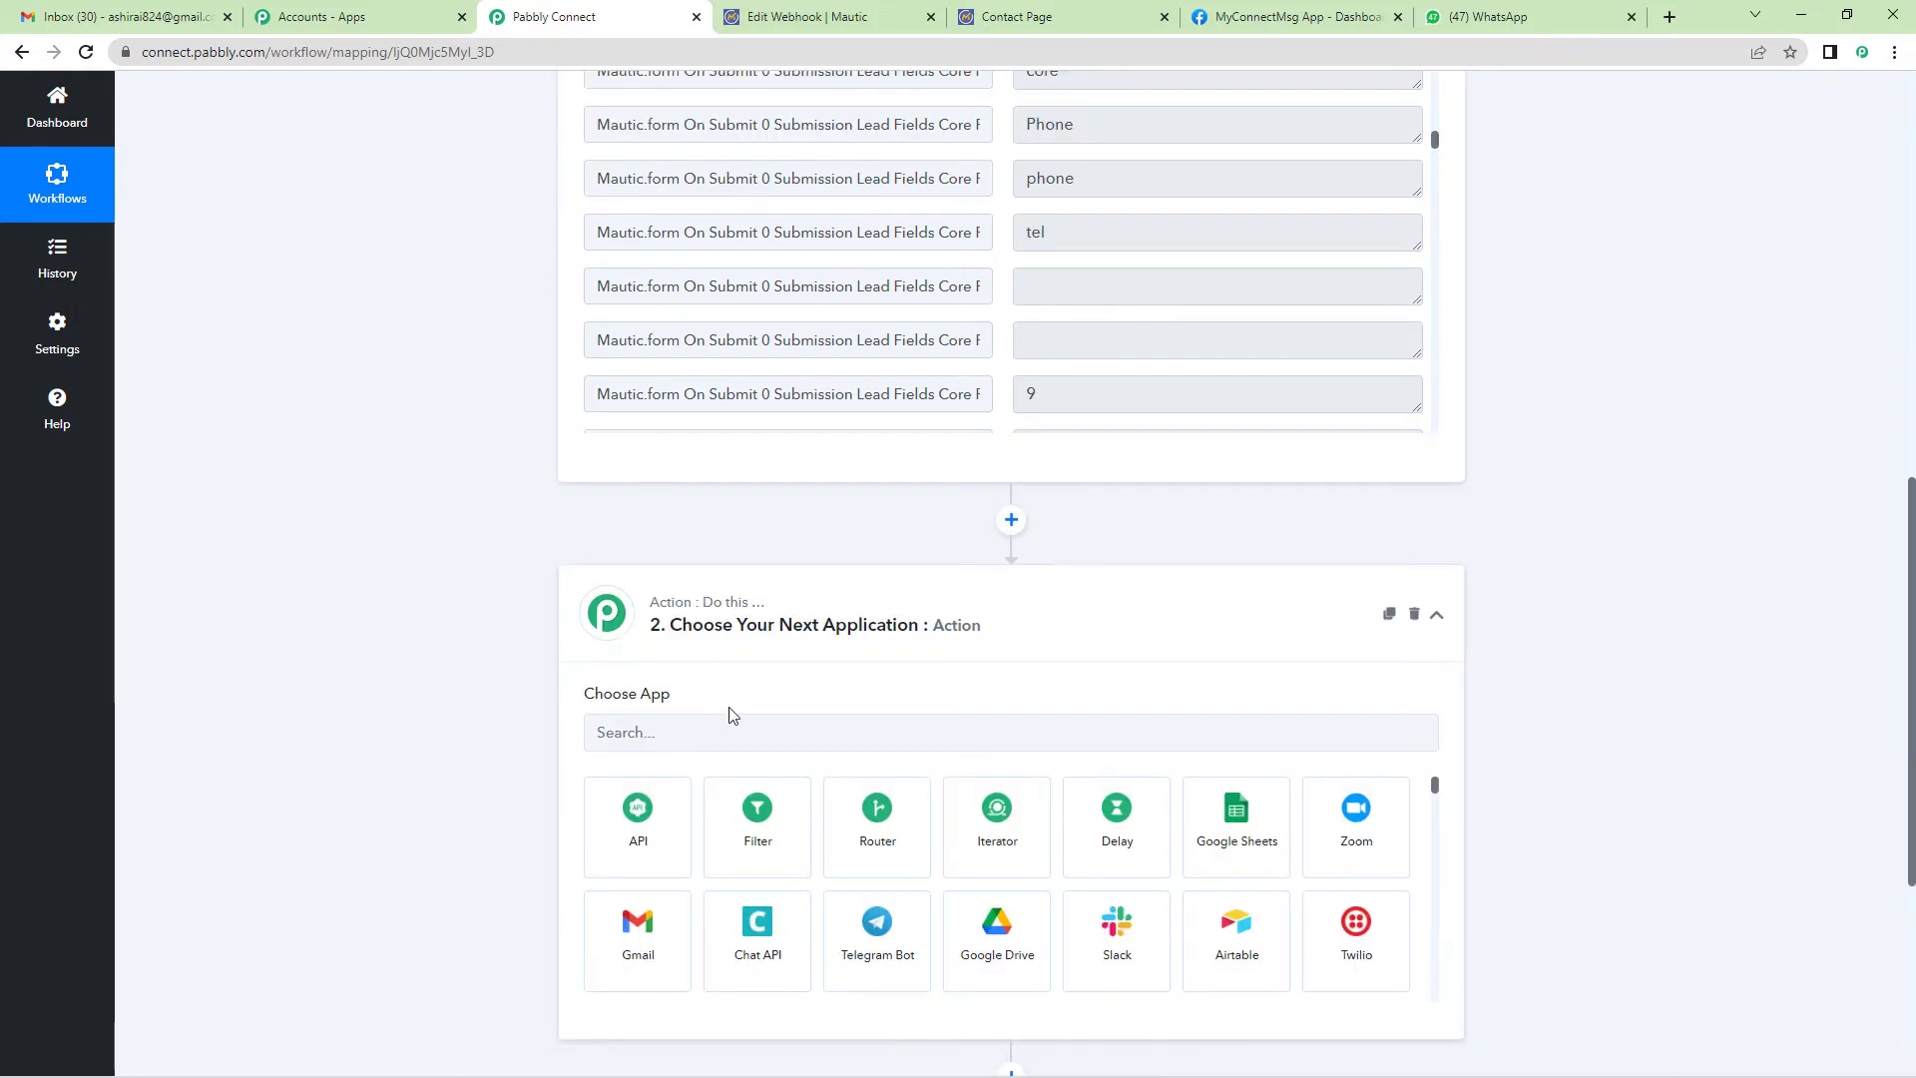
scroll(727, 698, "down", 1)
Set step 2 to WhatsApp Cloud API with the Send Template Message event
left_click(722, 635)
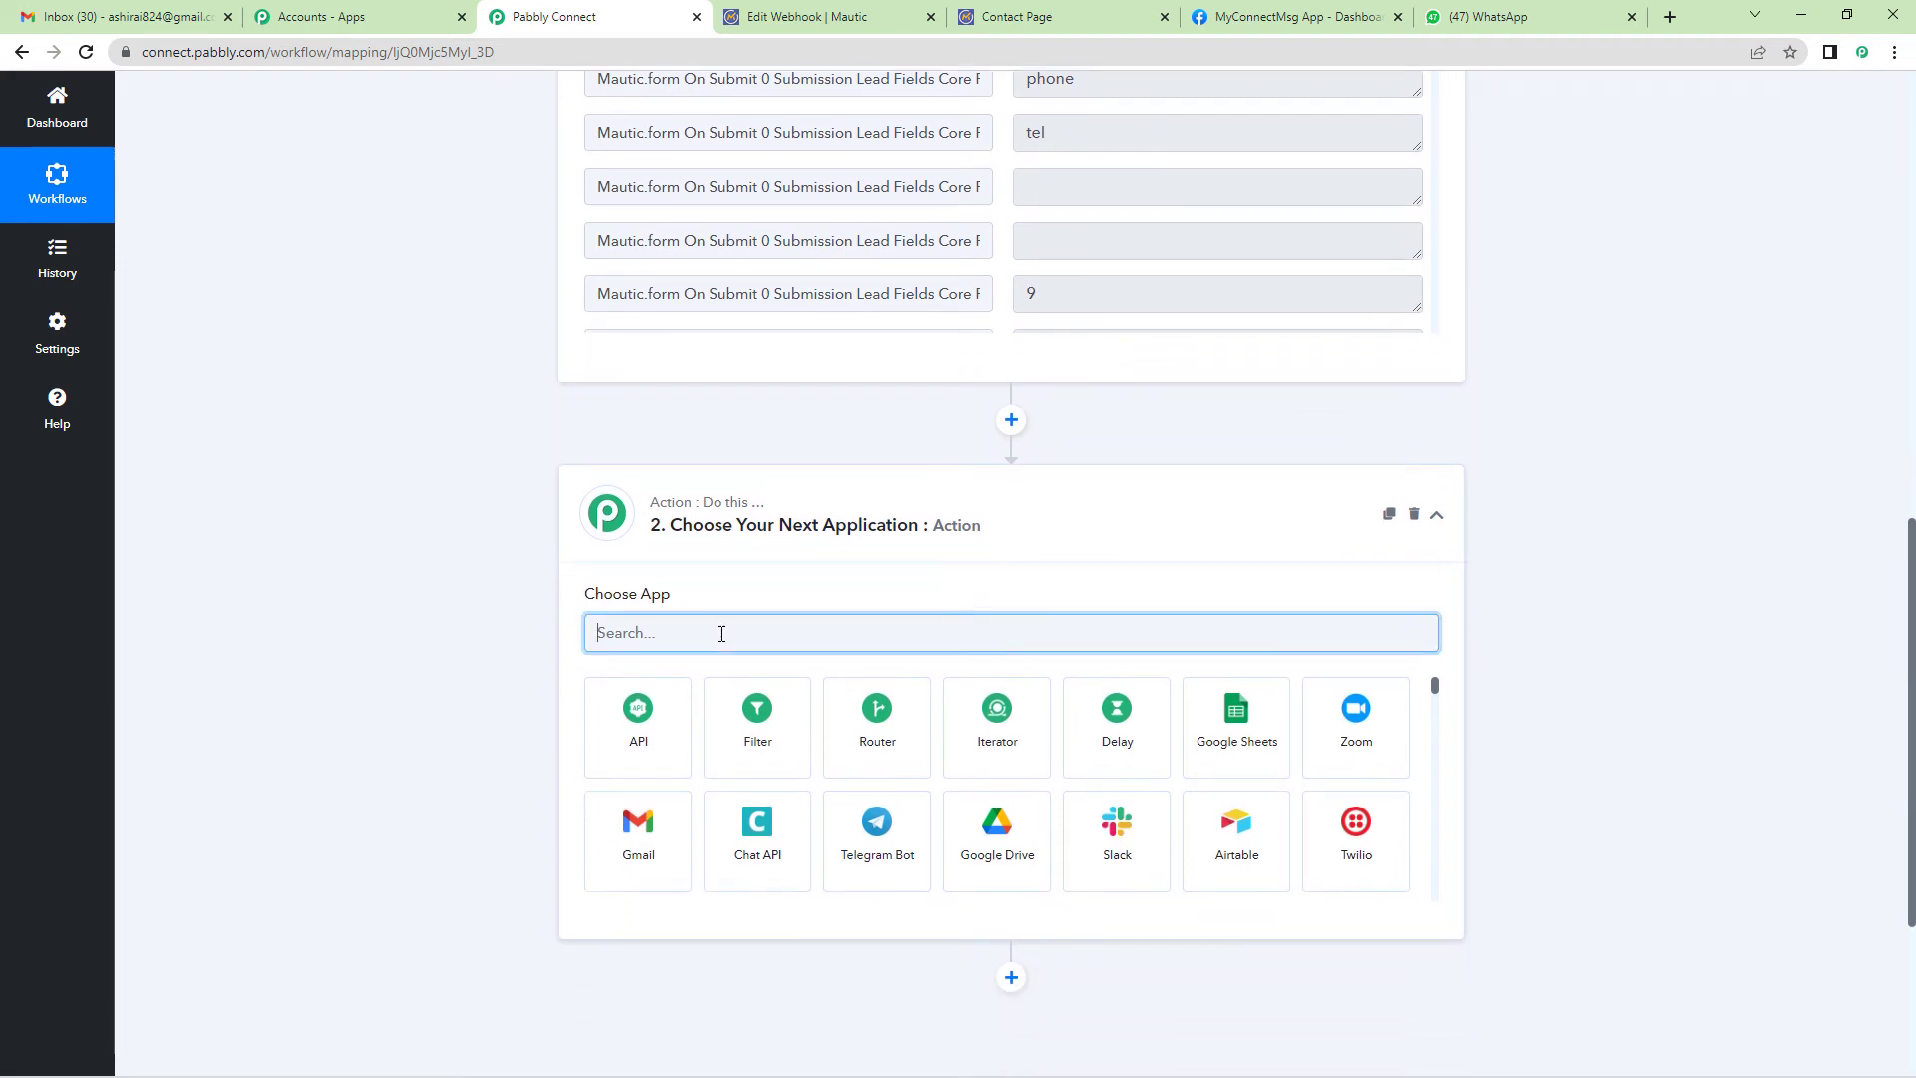
type("whatsa")
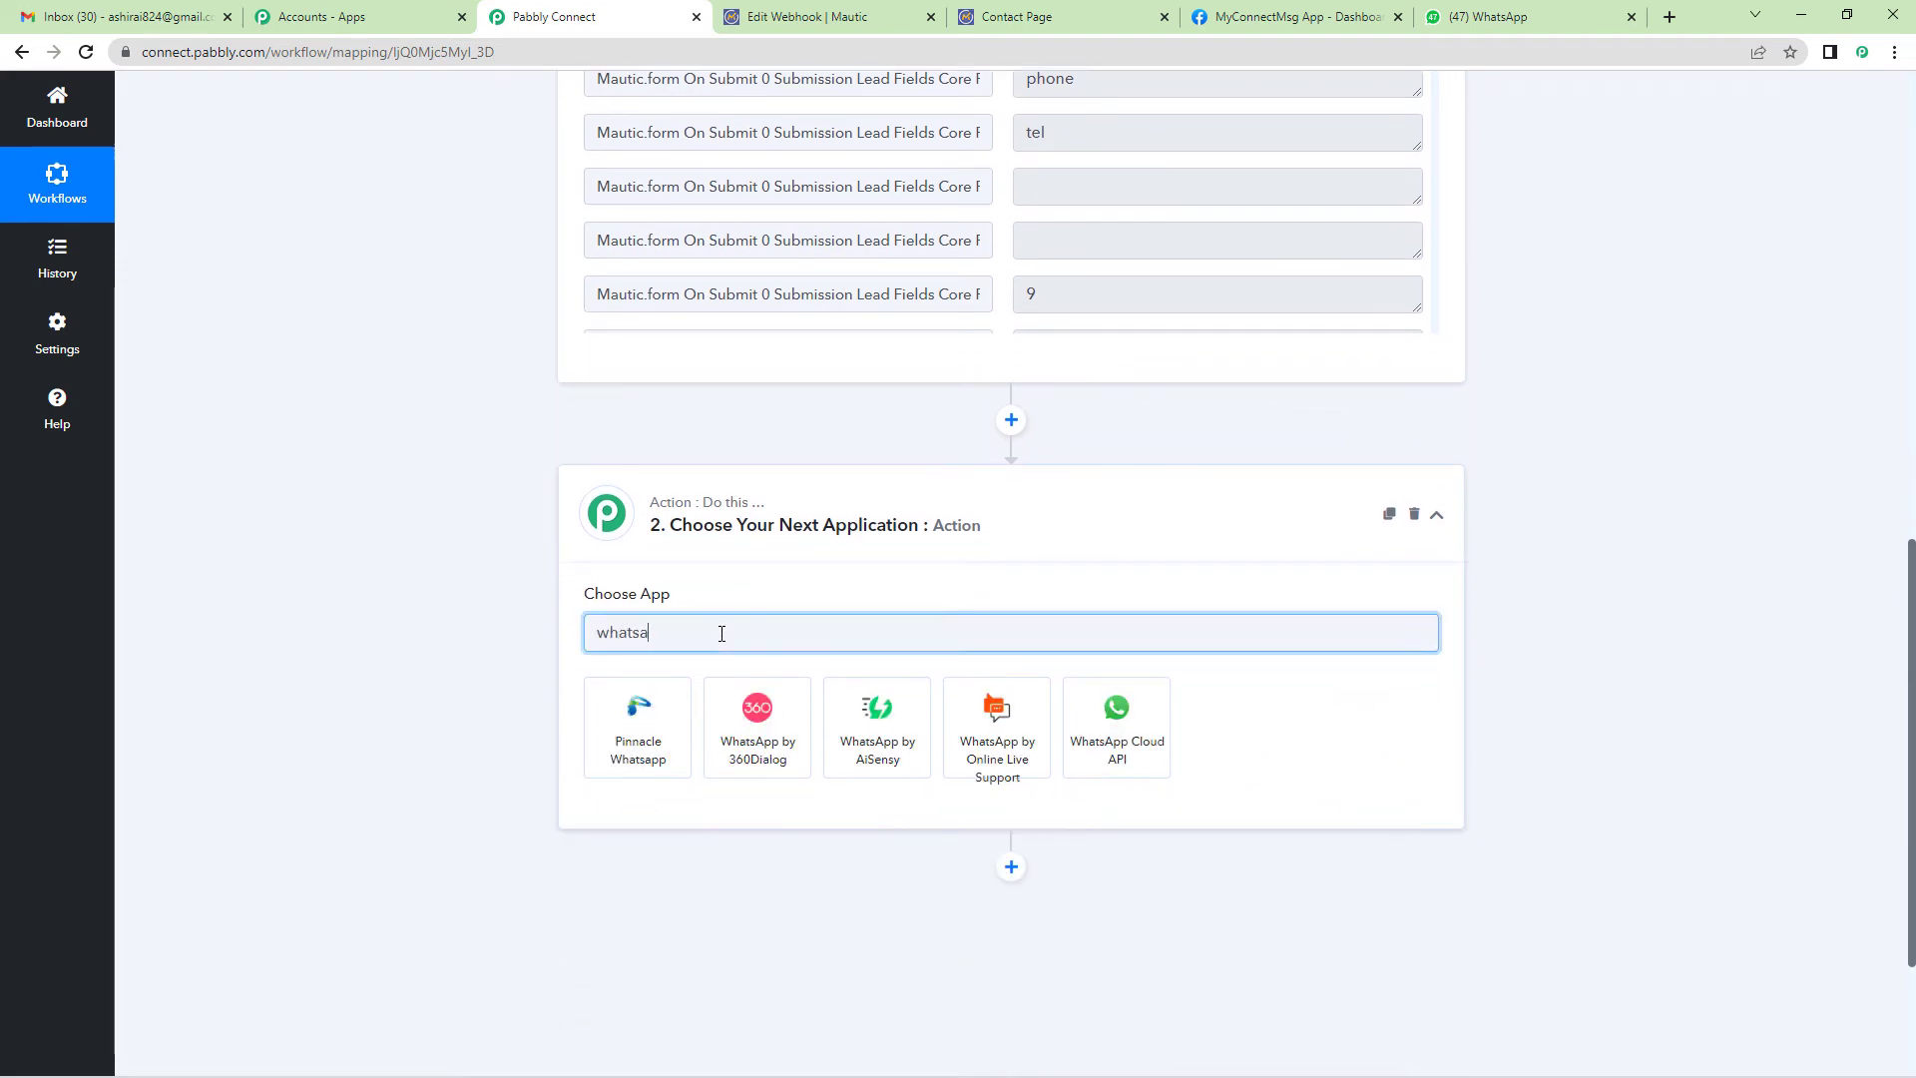
left_click(1108, 738)
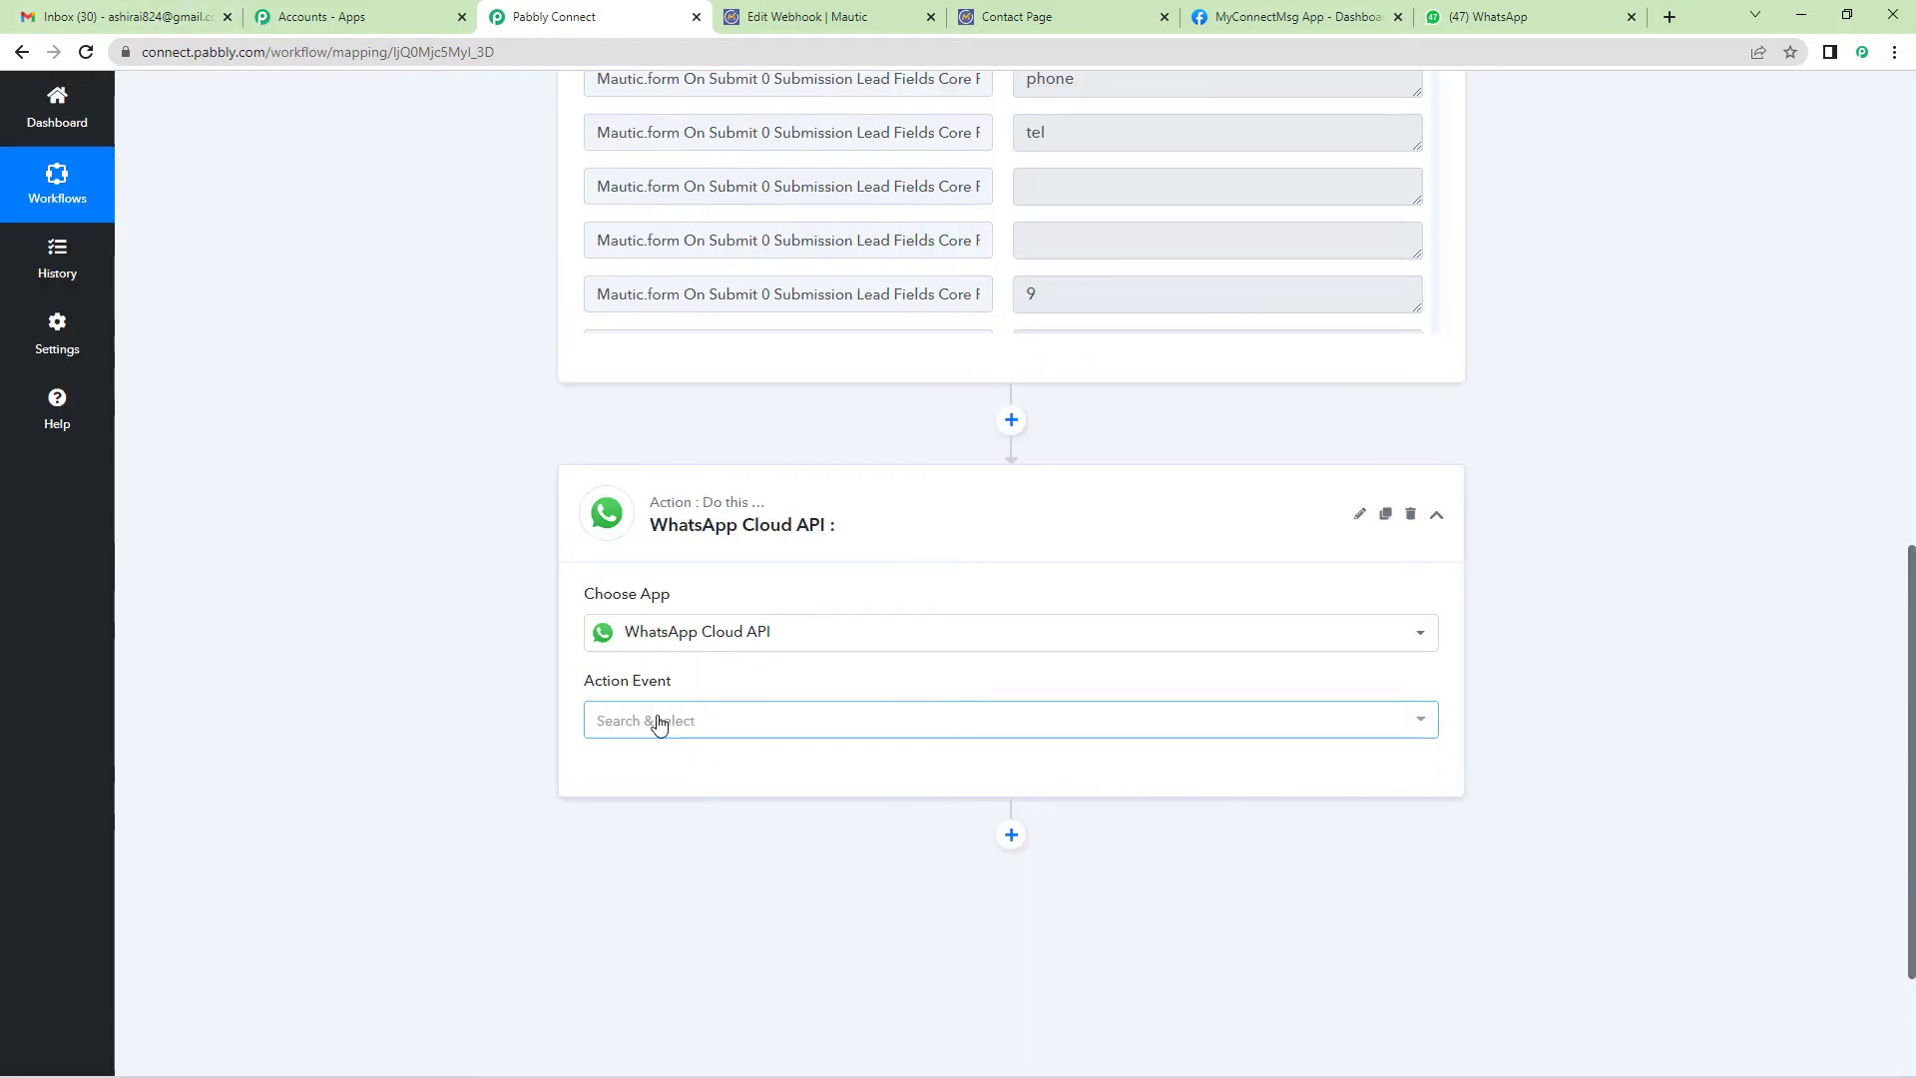
left_click(660, 721)
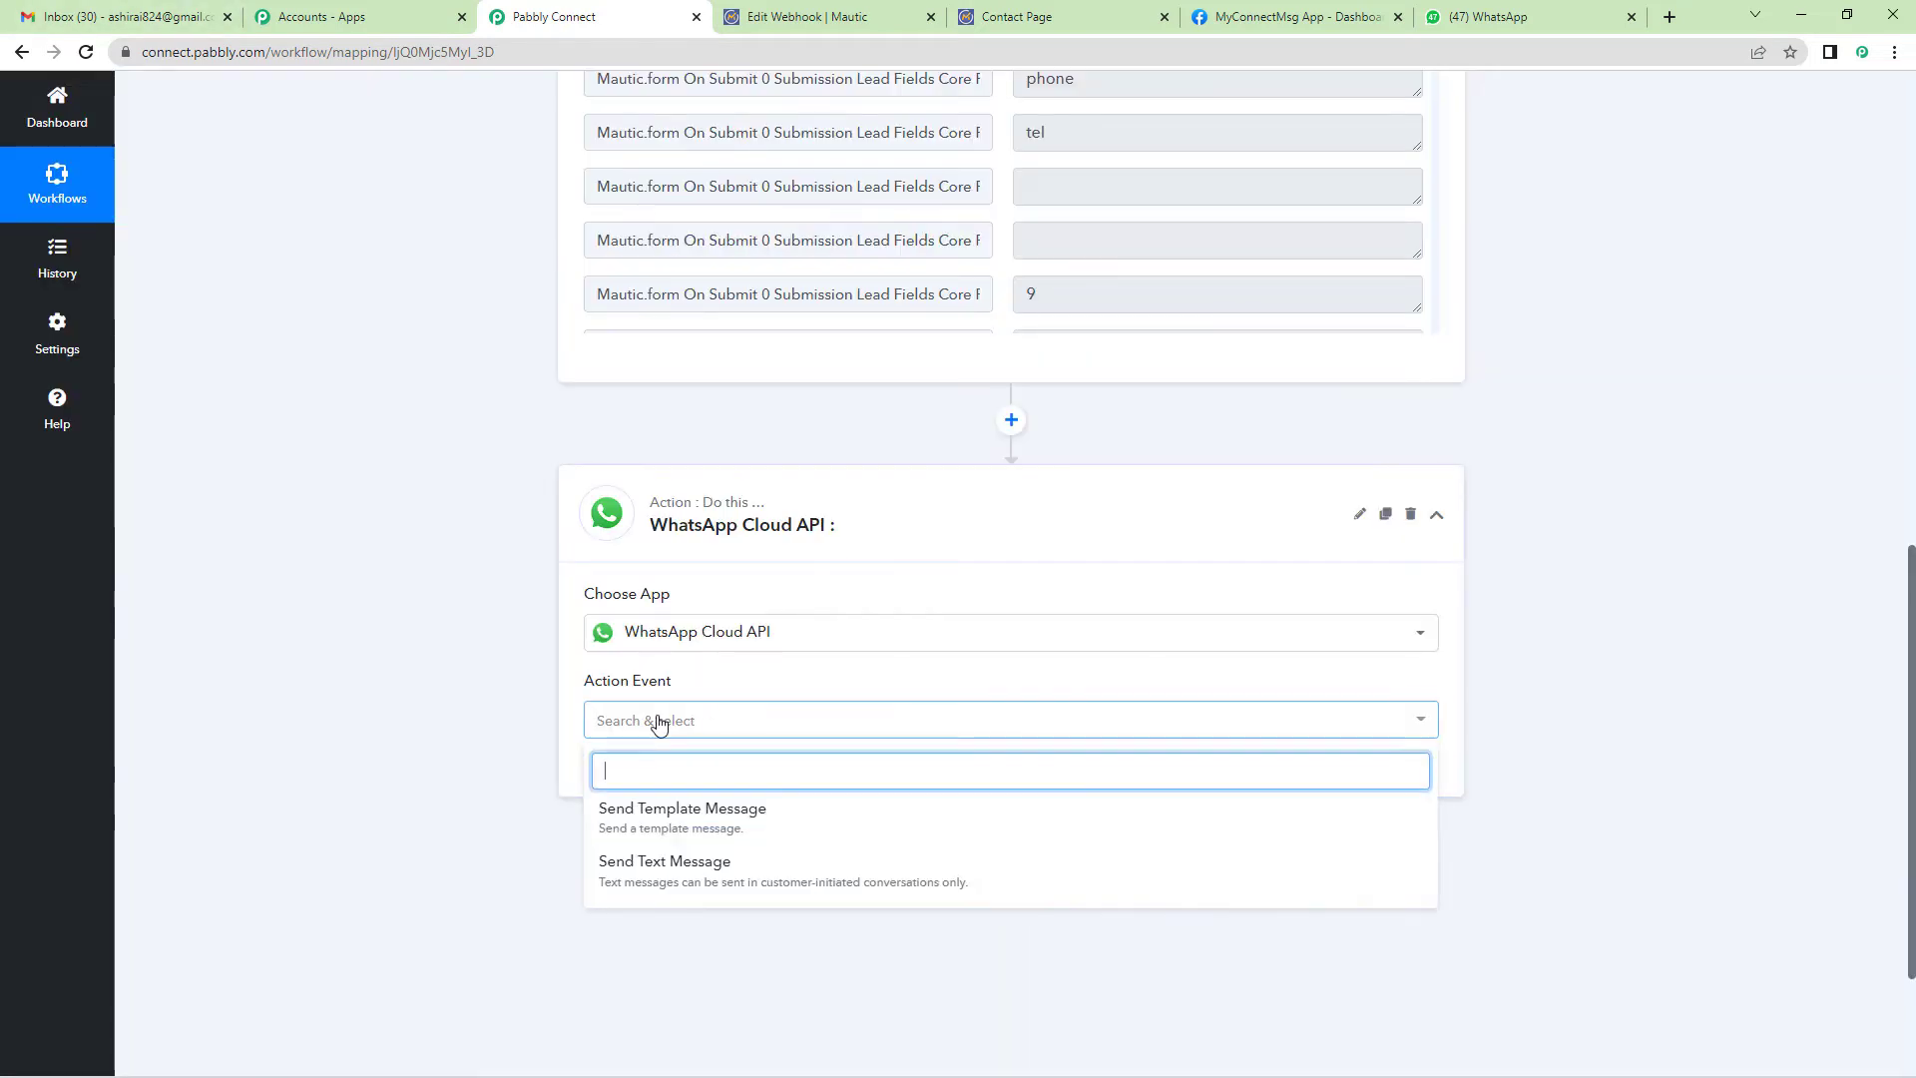
left_click(684, 818)
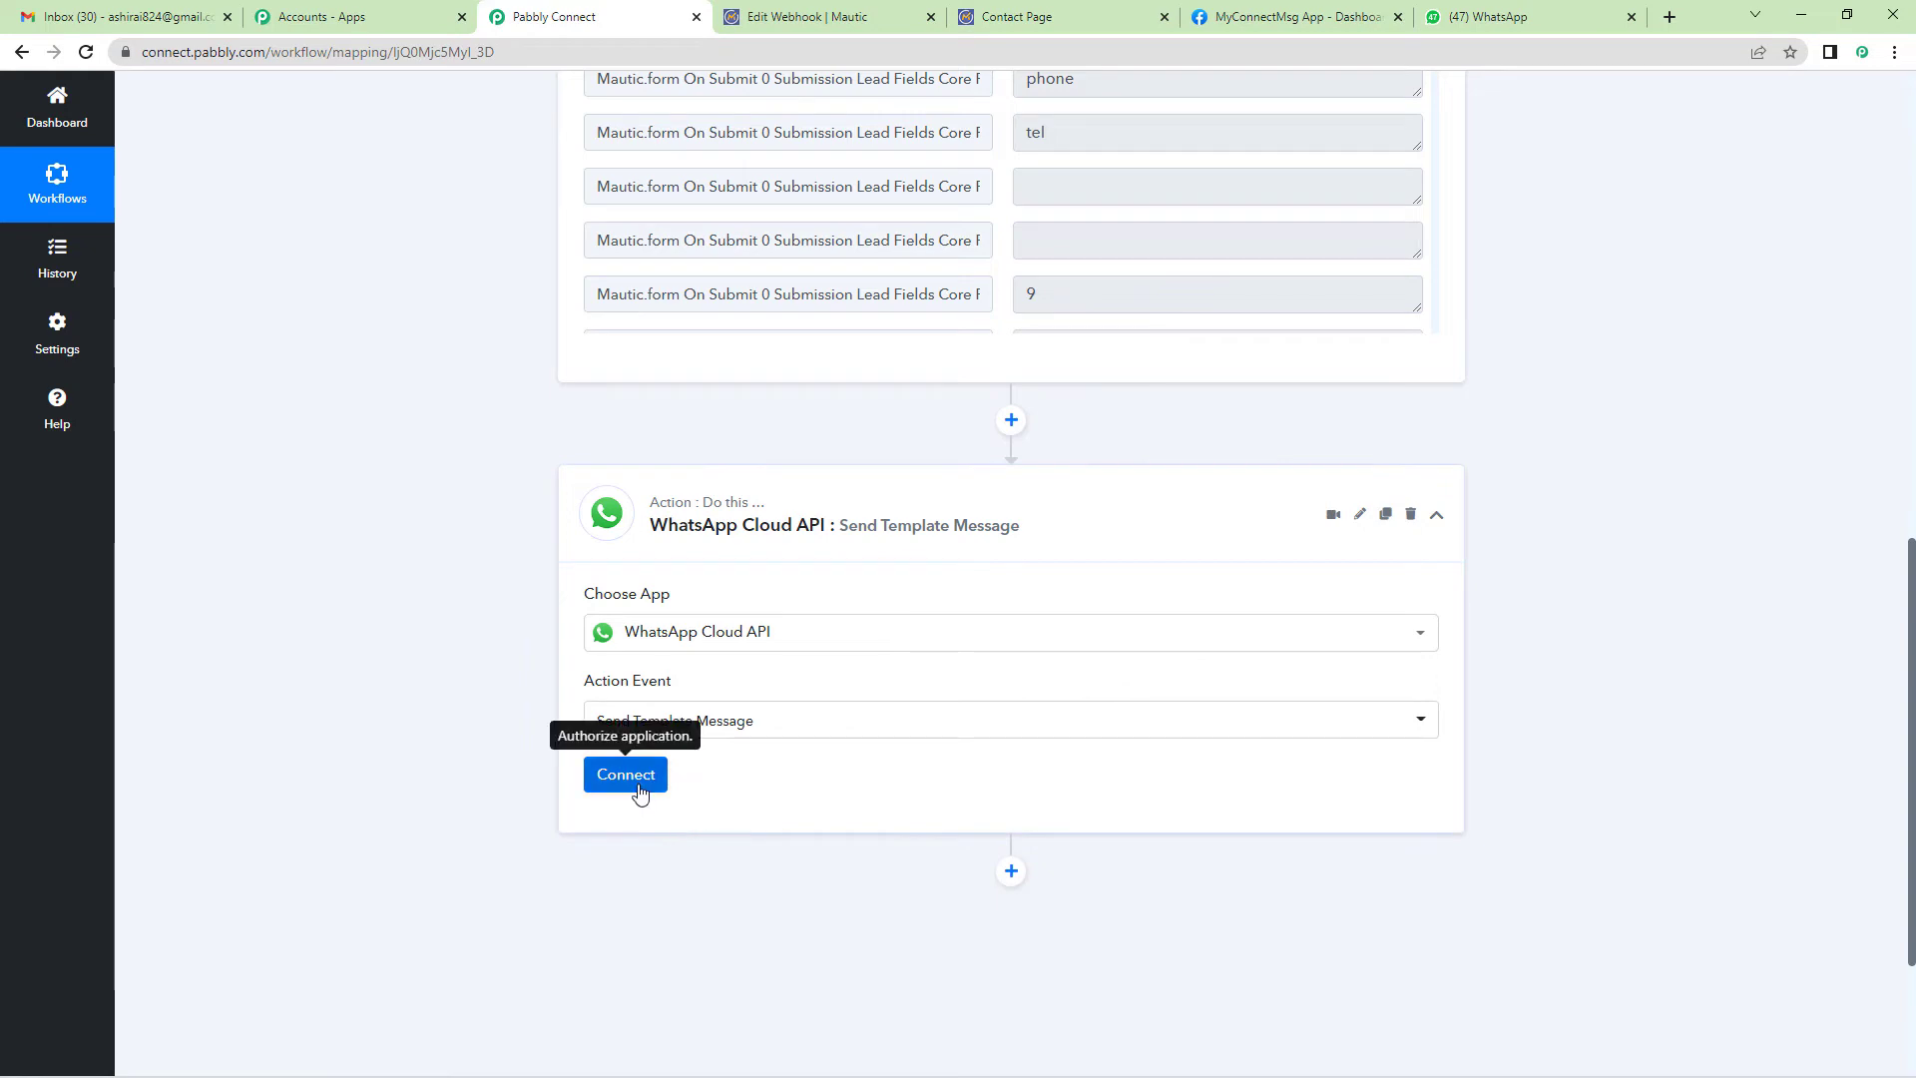
Begin adding a new WhatsApp connection and switch to the Meta developer dashboard
left_click(625, 775)
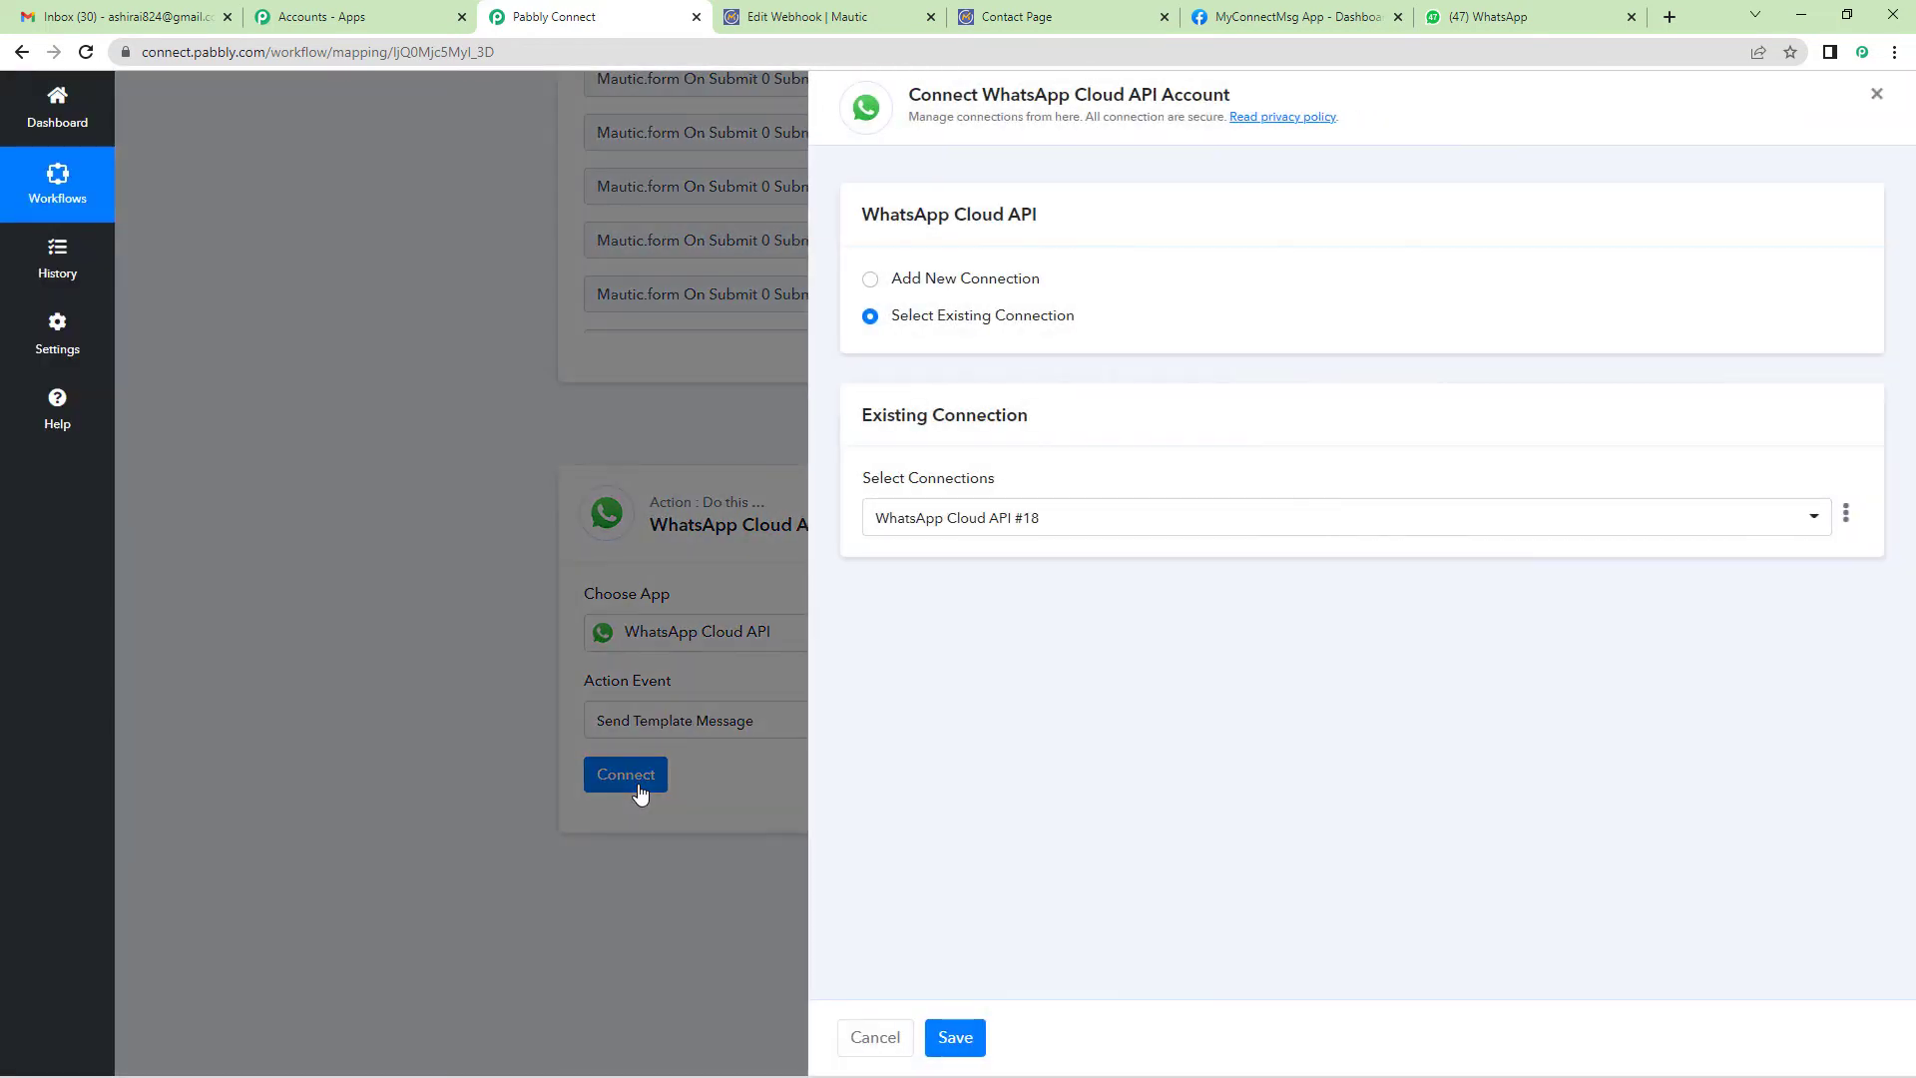
left_click(868, 280)
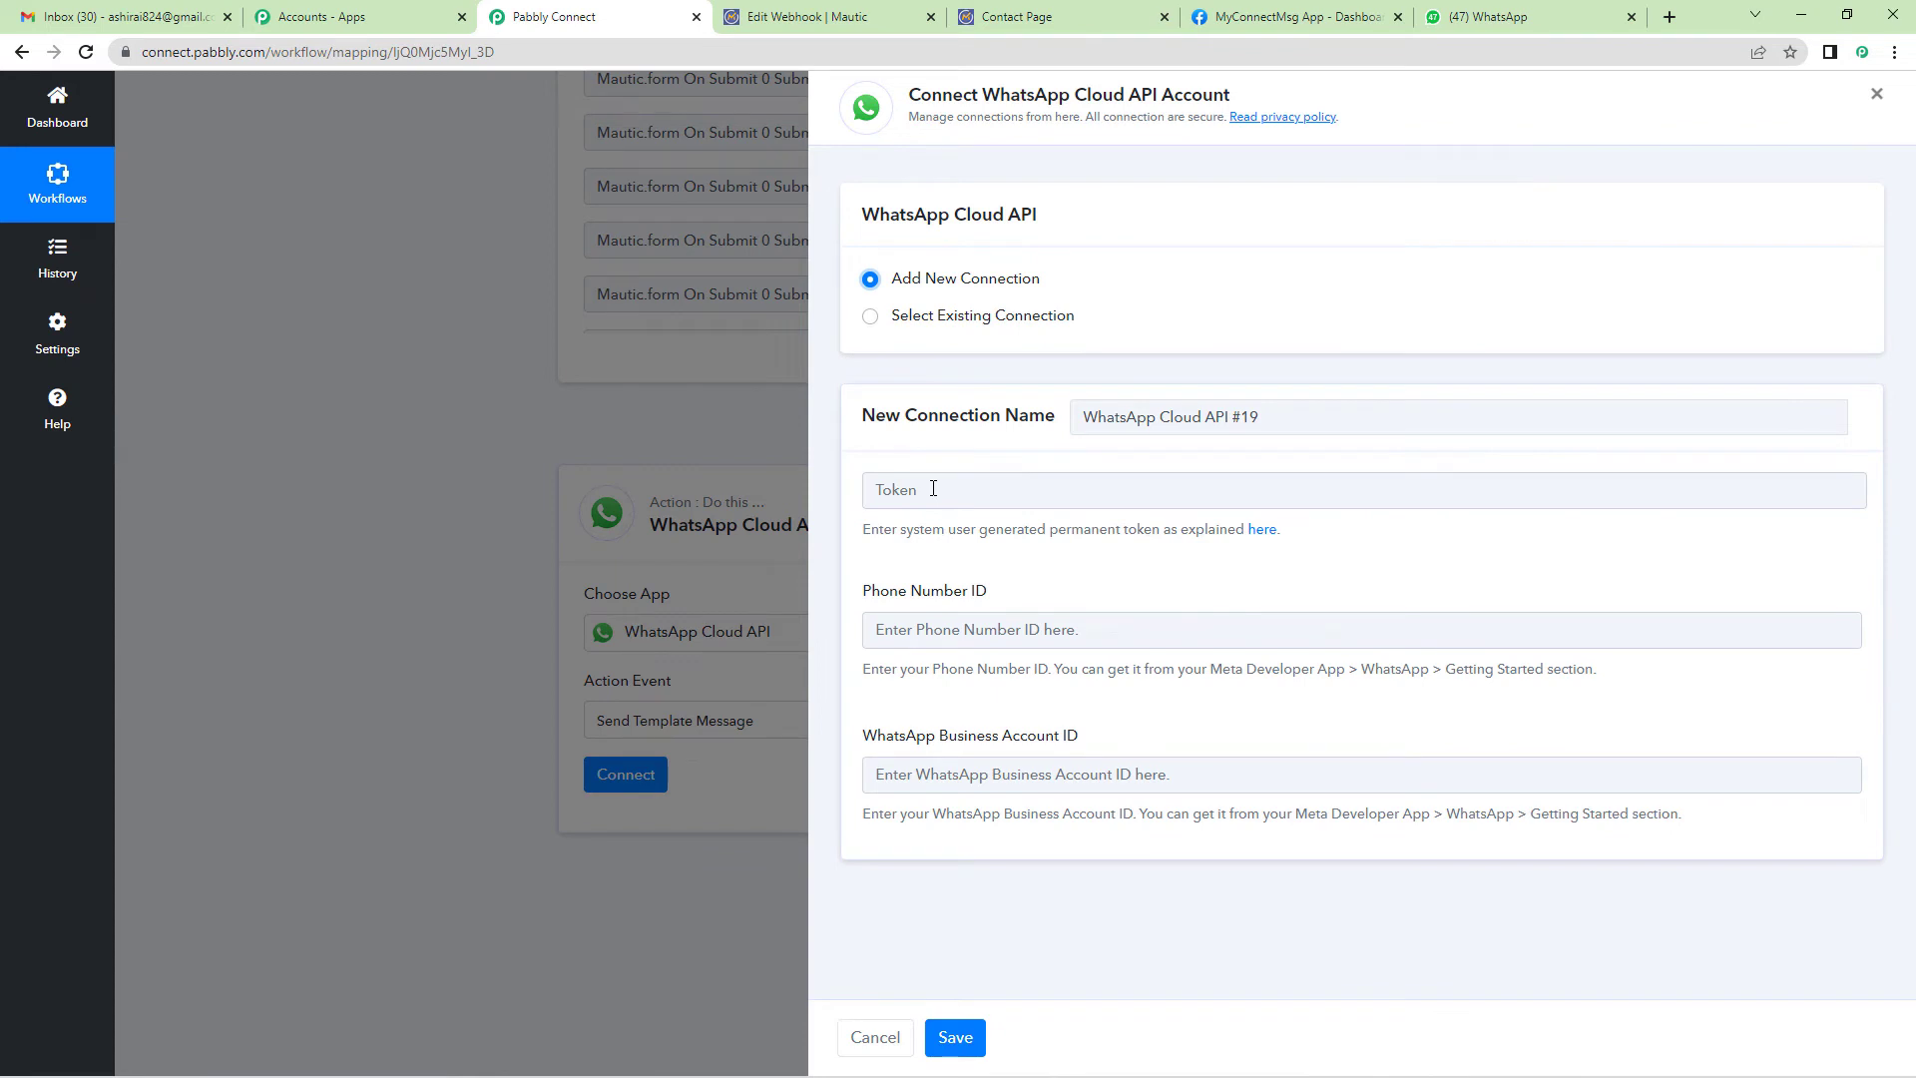
left_click(1239, 8)
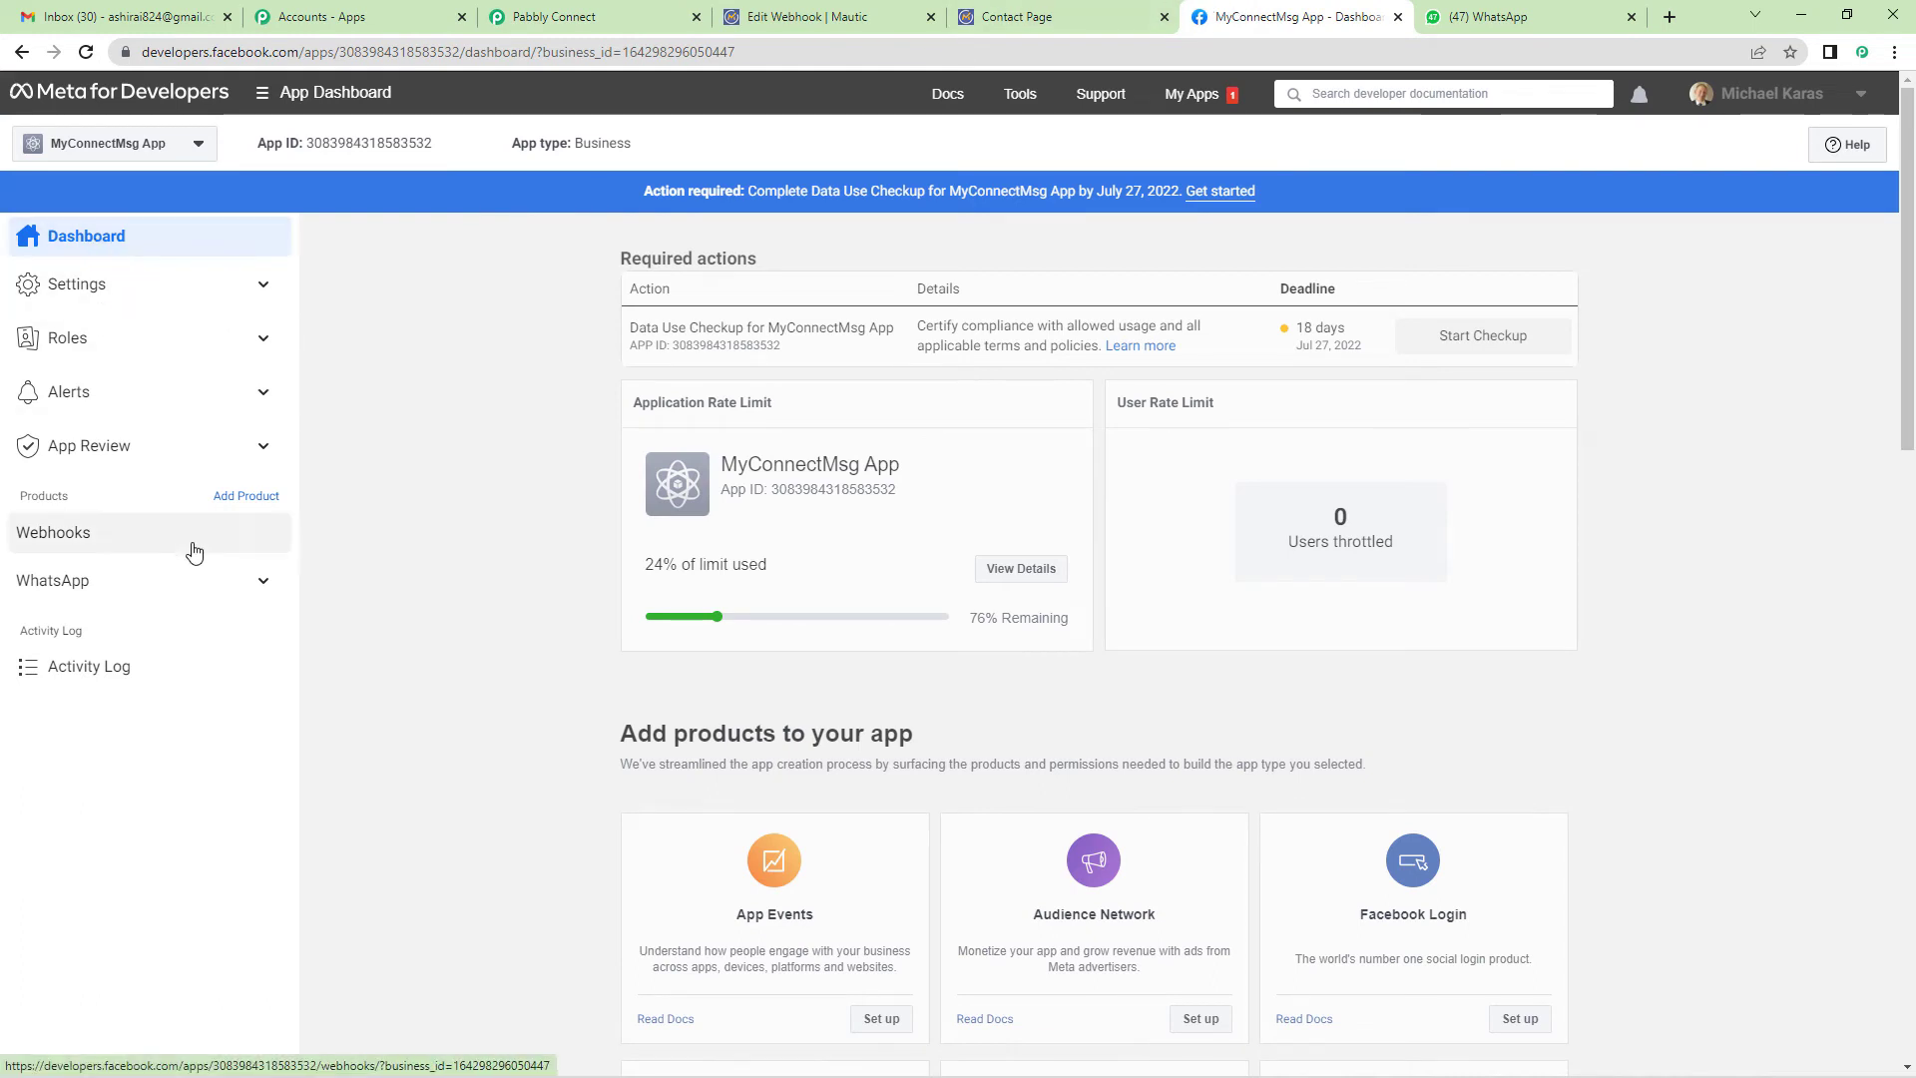
Copy the temporary access token from WhatsApp Getting Started into the Pabbly connection
left_click(262, 584)
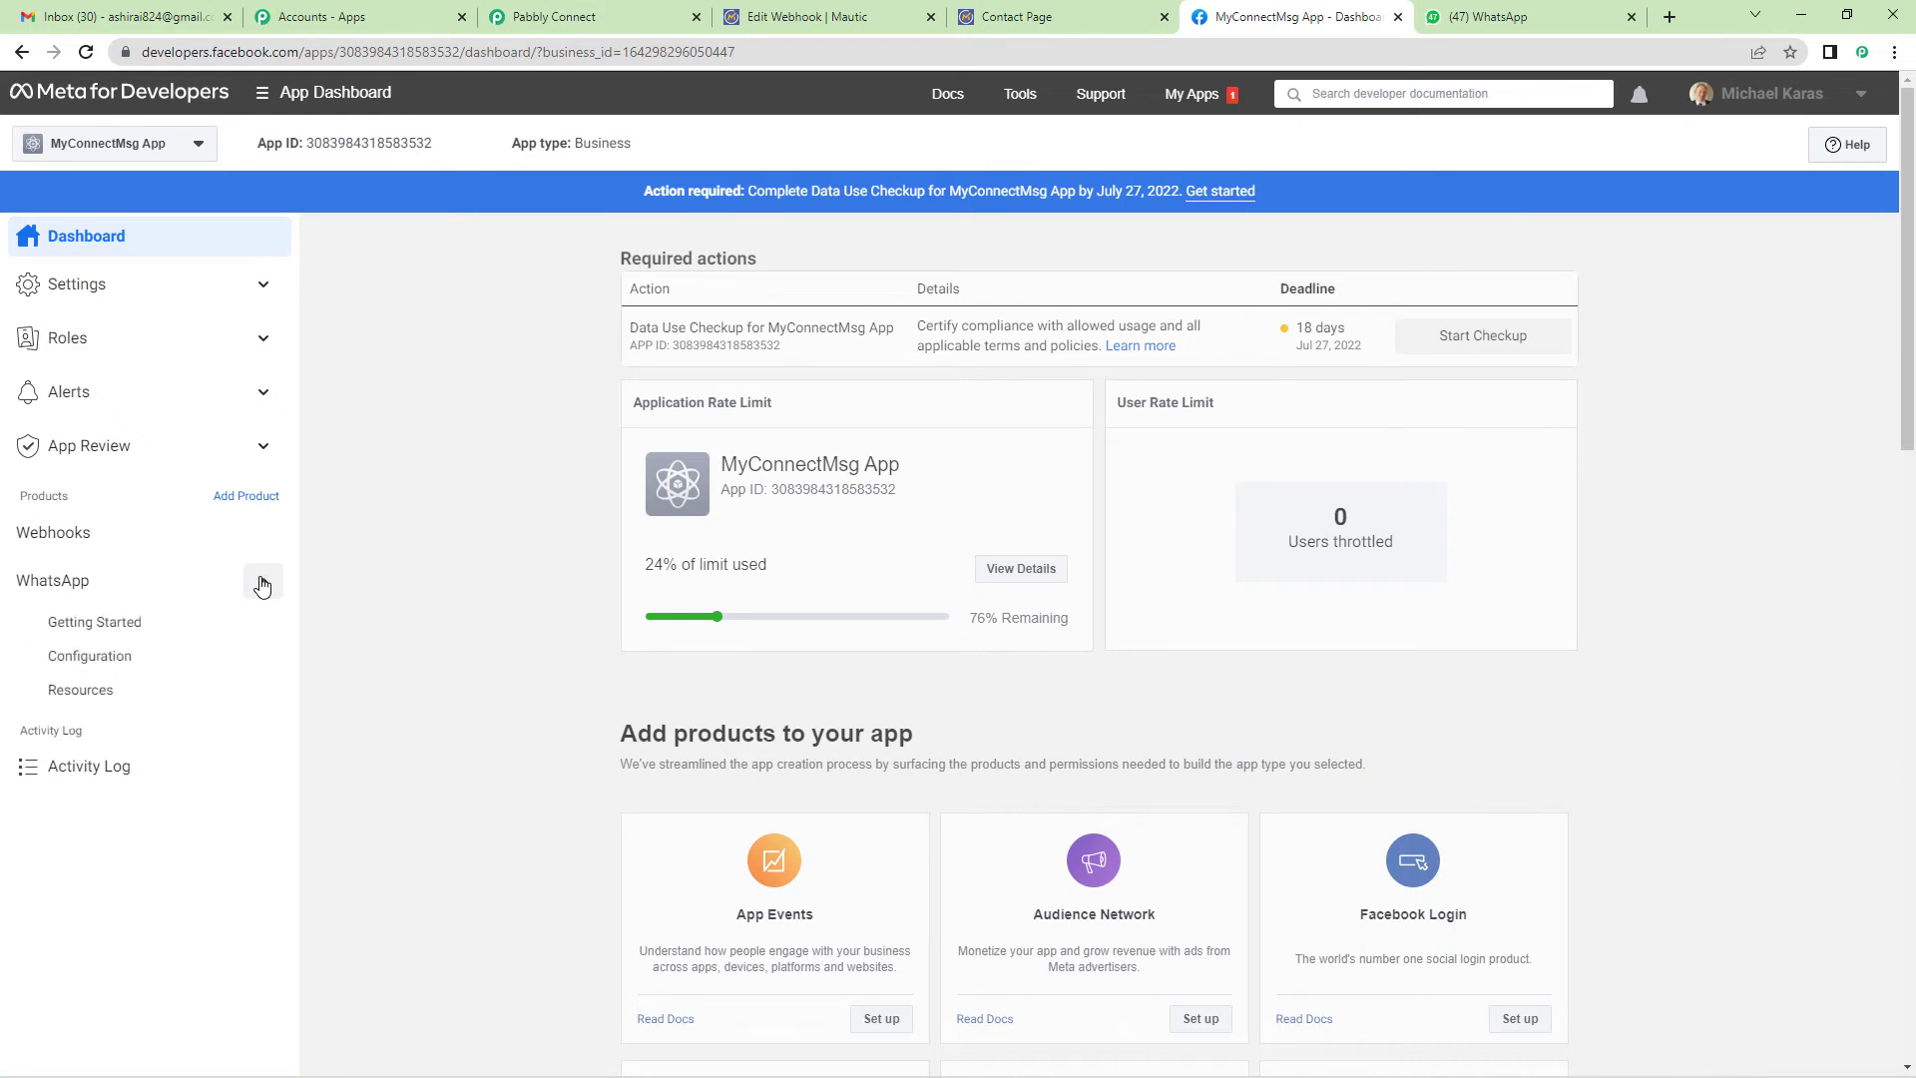
left_click(136, 626)
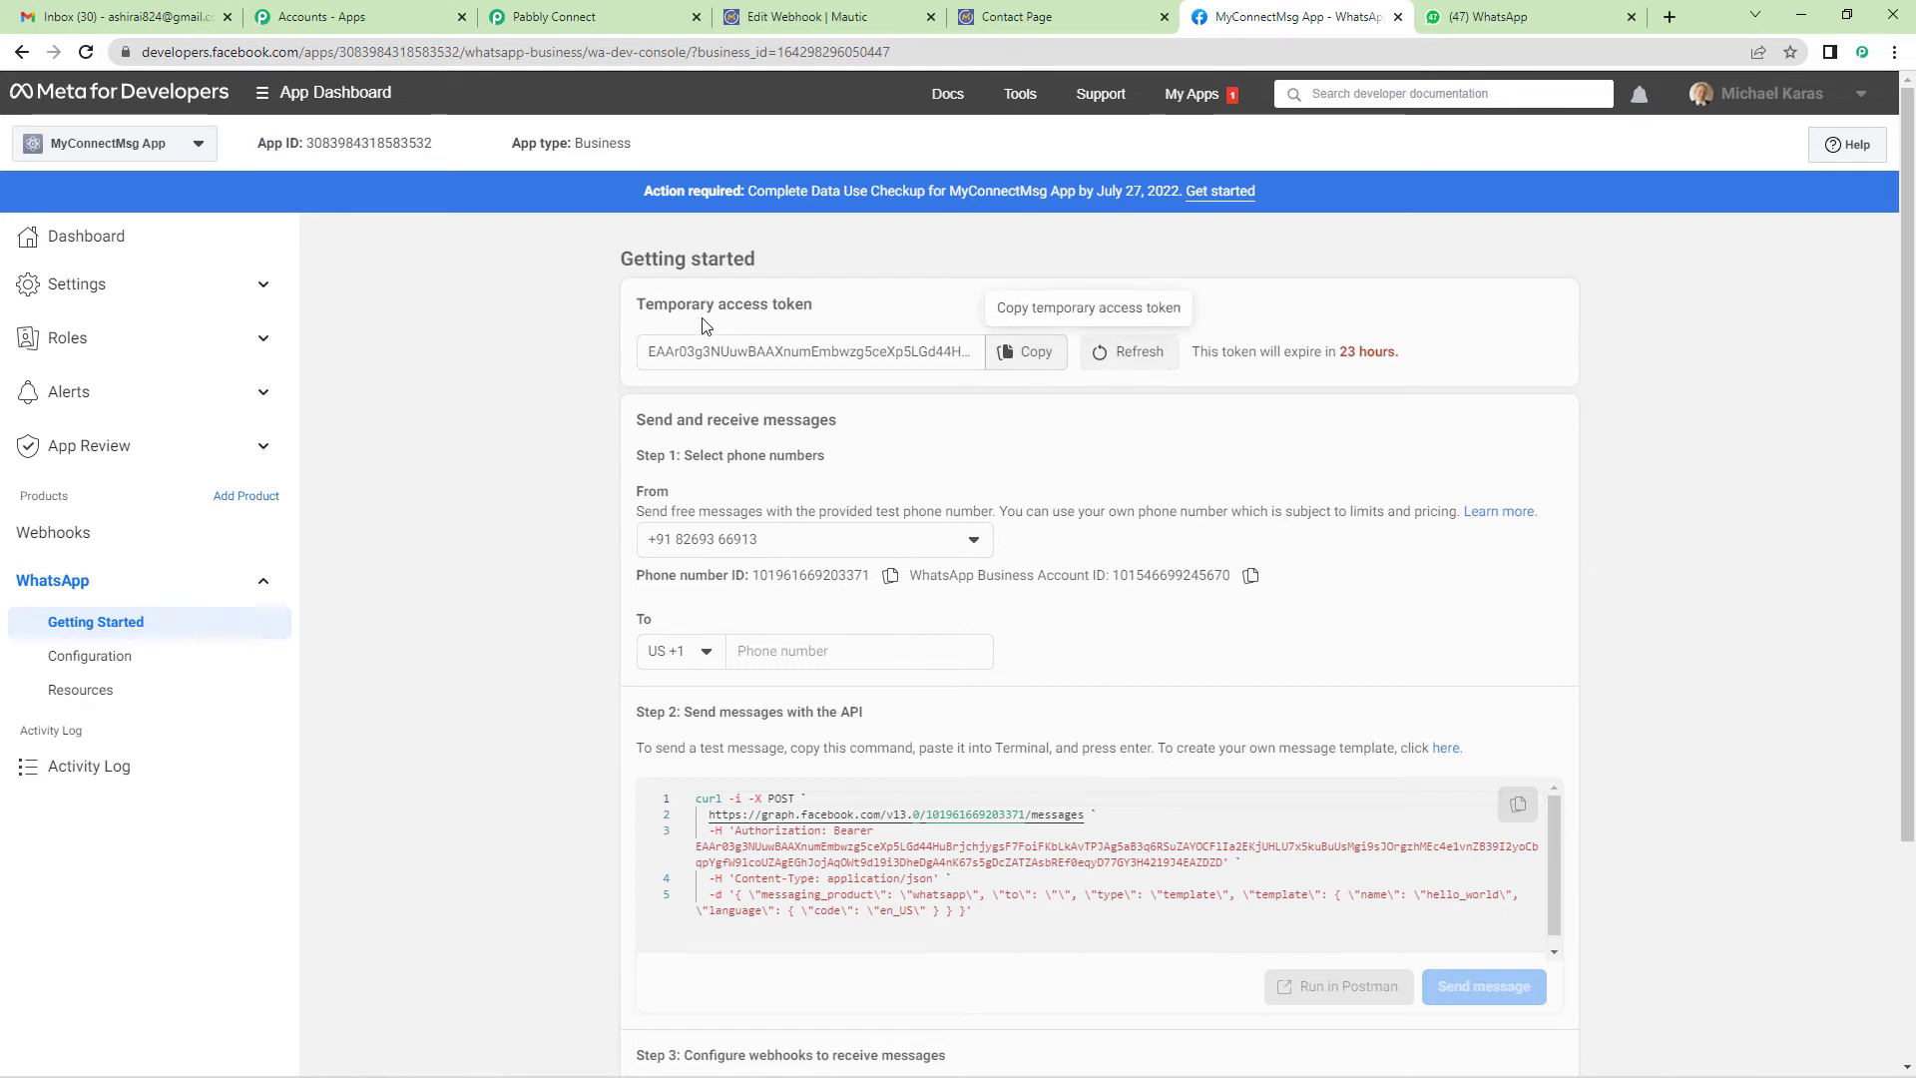
left_click(1016, 362)
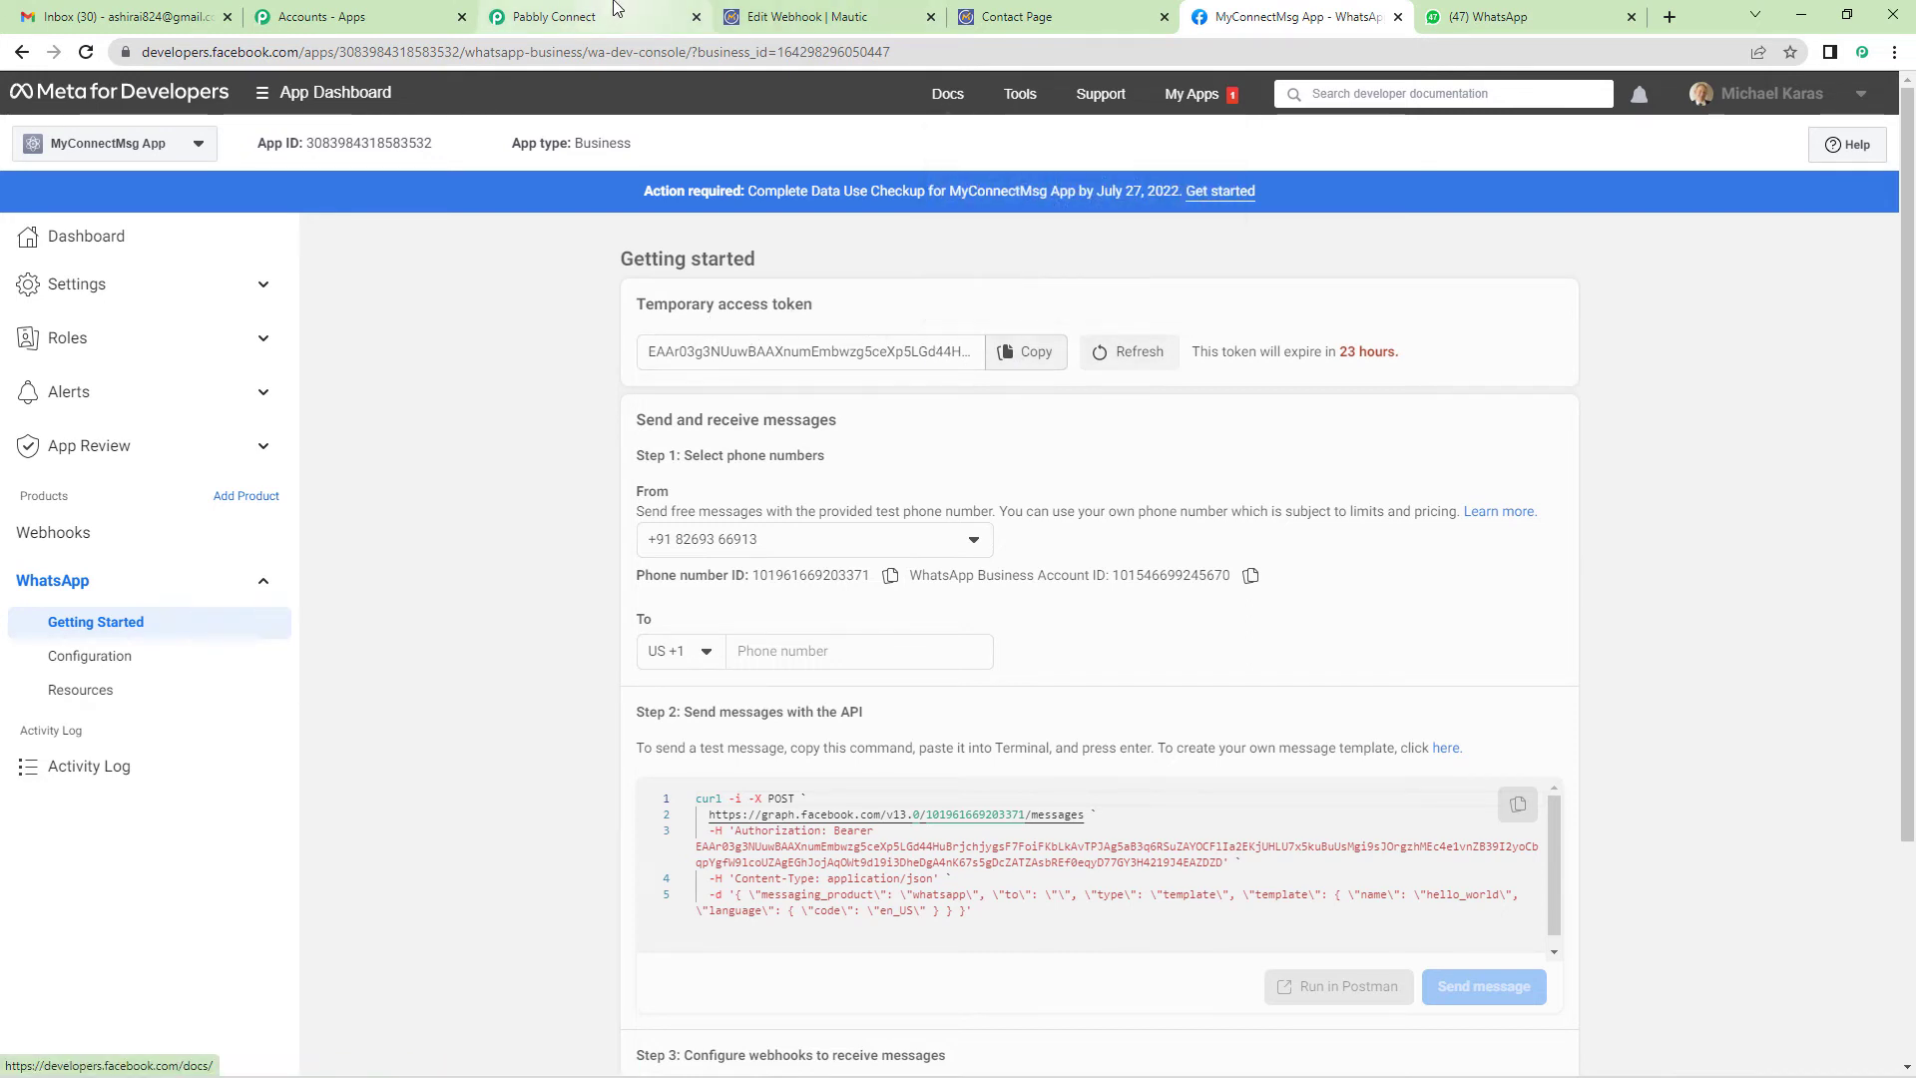
left_click(614, 12)
left_click(894, 490)
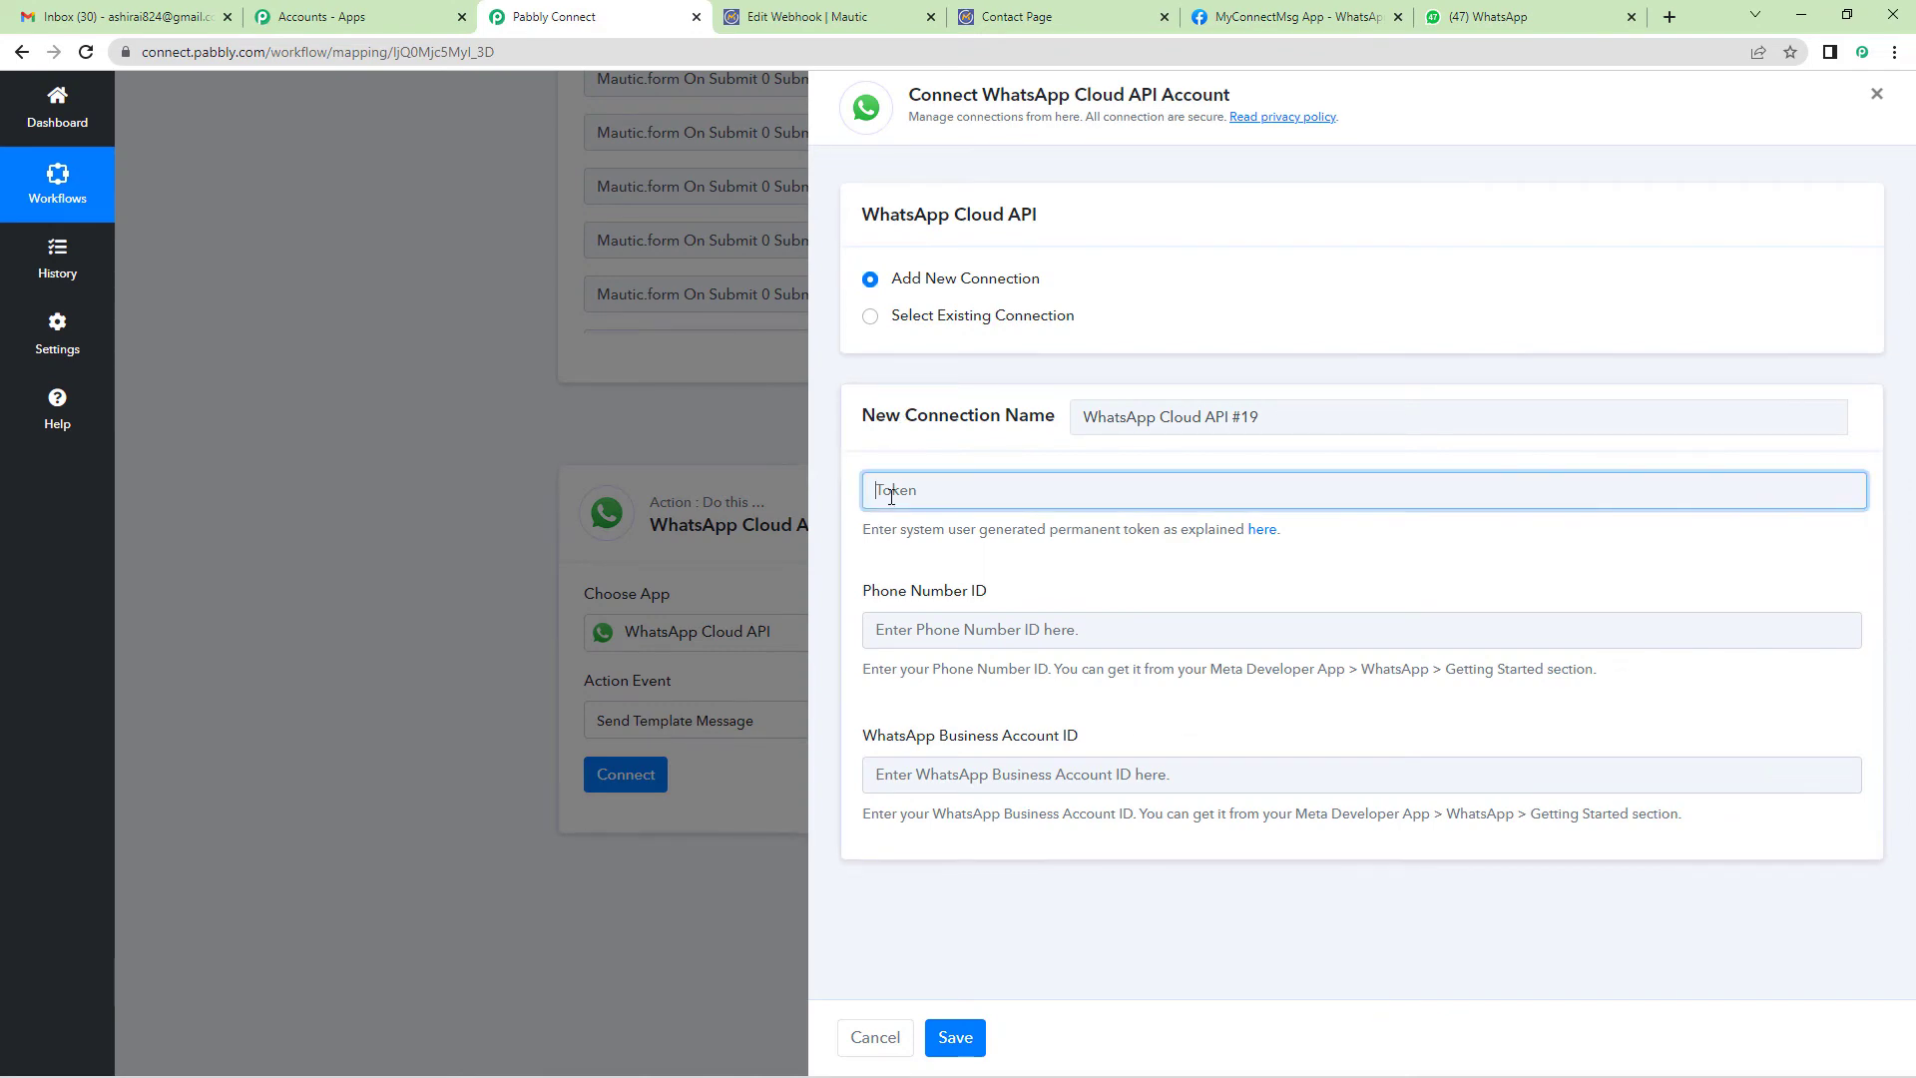
key("ctrl+v")
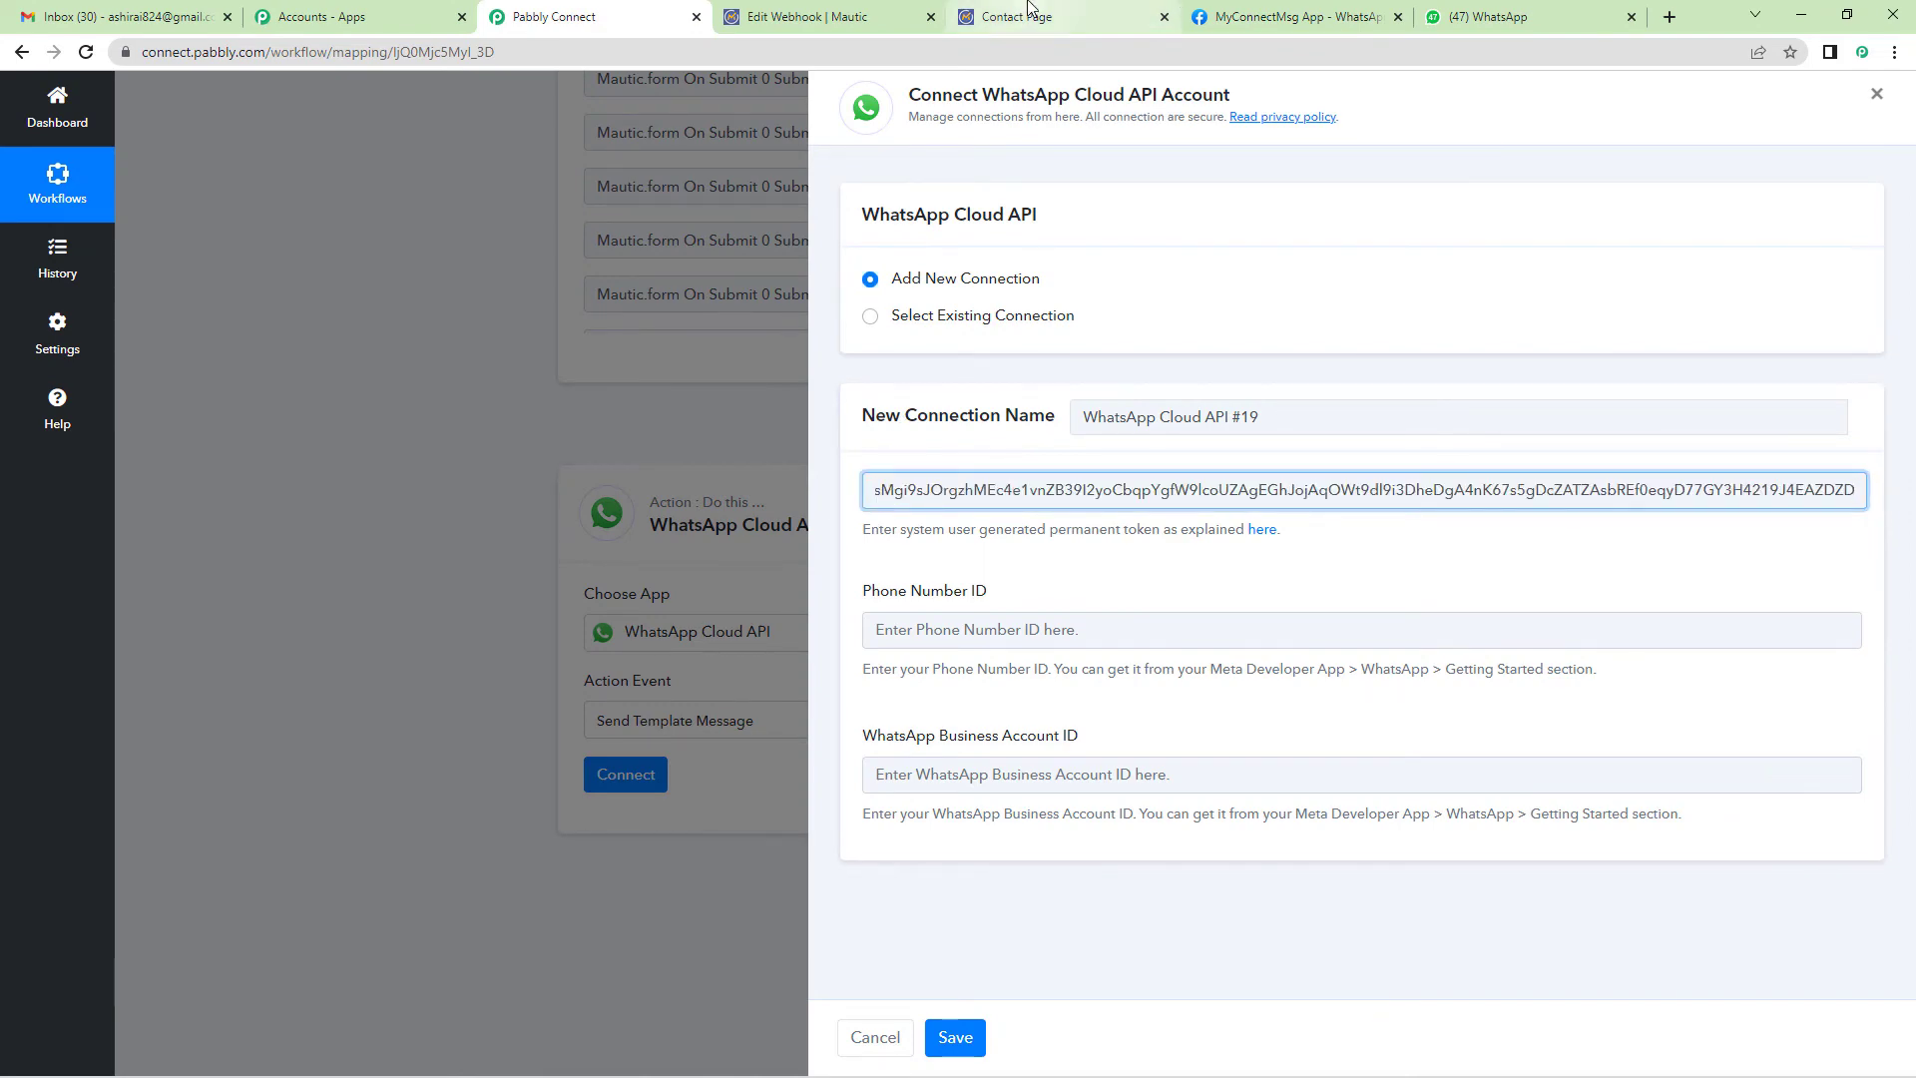
Copy the Phone number ID from Meta into the Pabbly connection form
left_click(1252, 7)
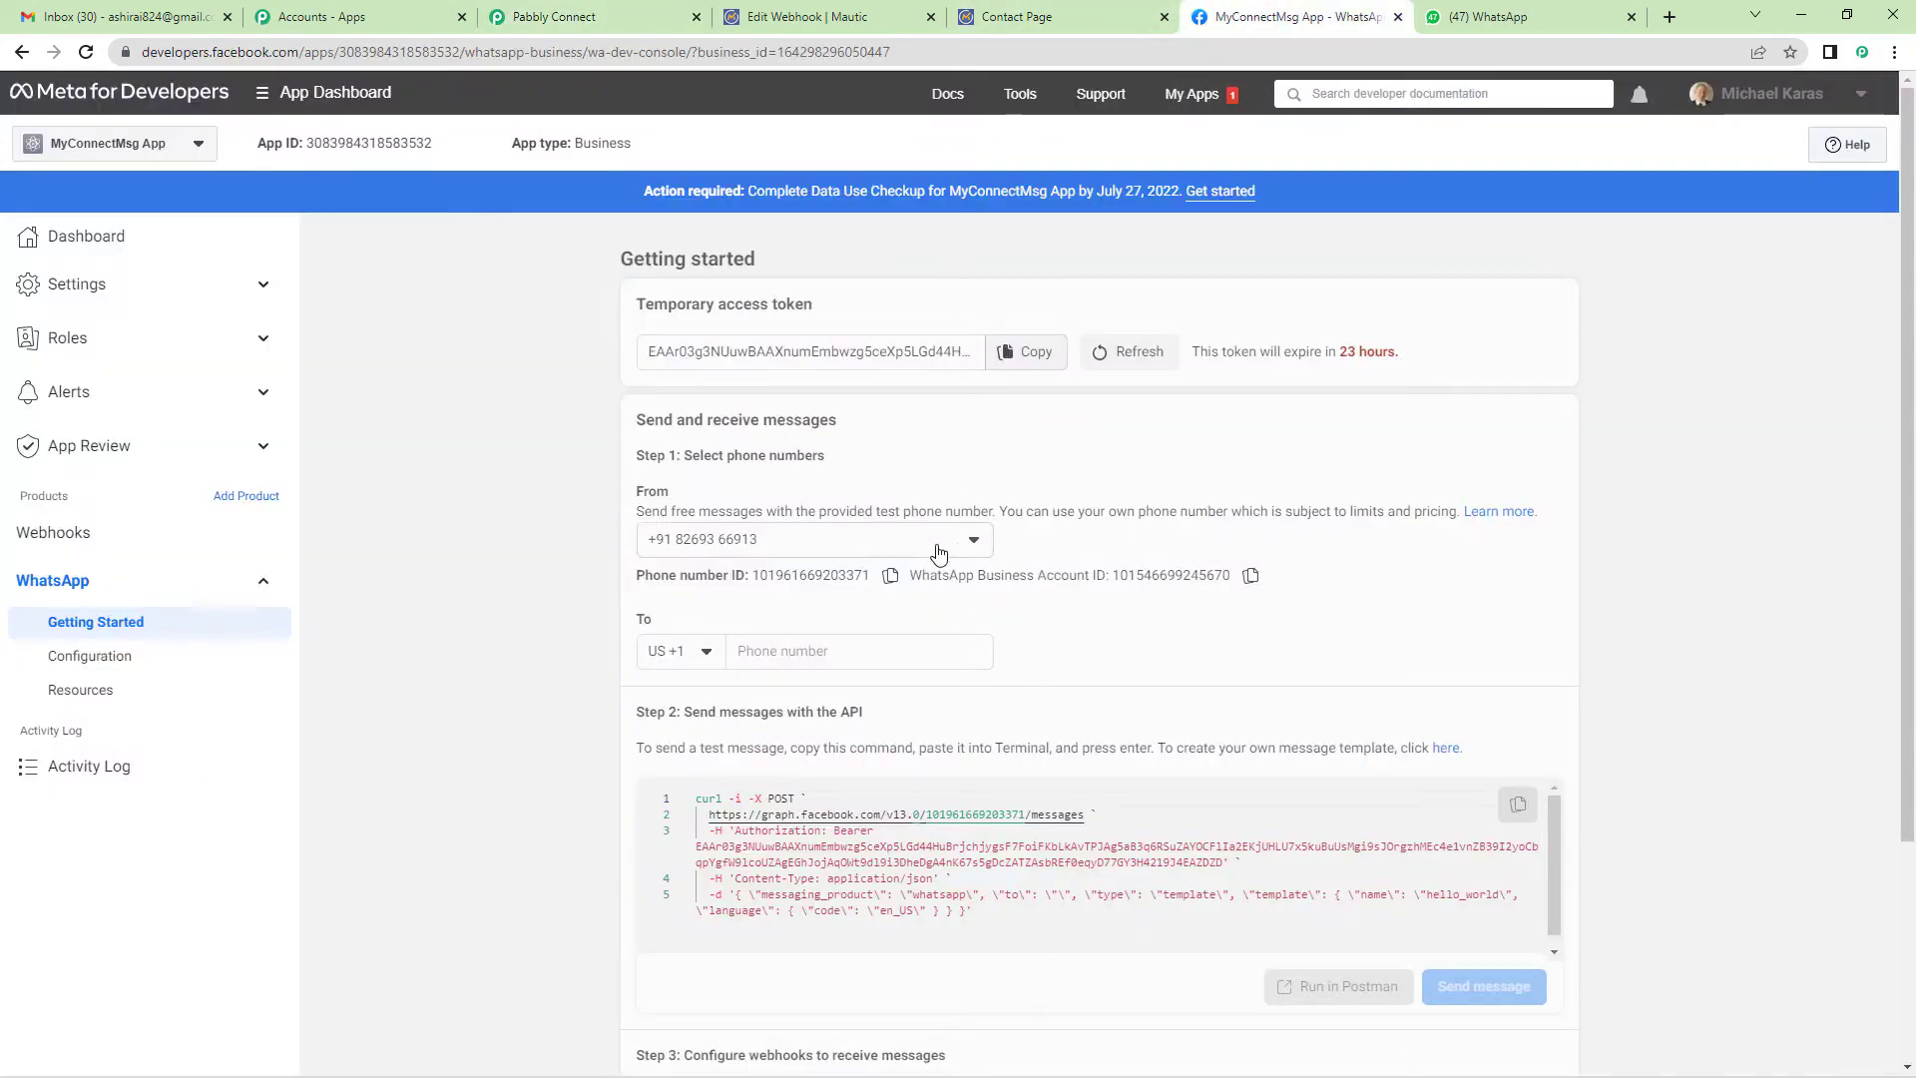
left_click_drag(636, 575, 761, 577)
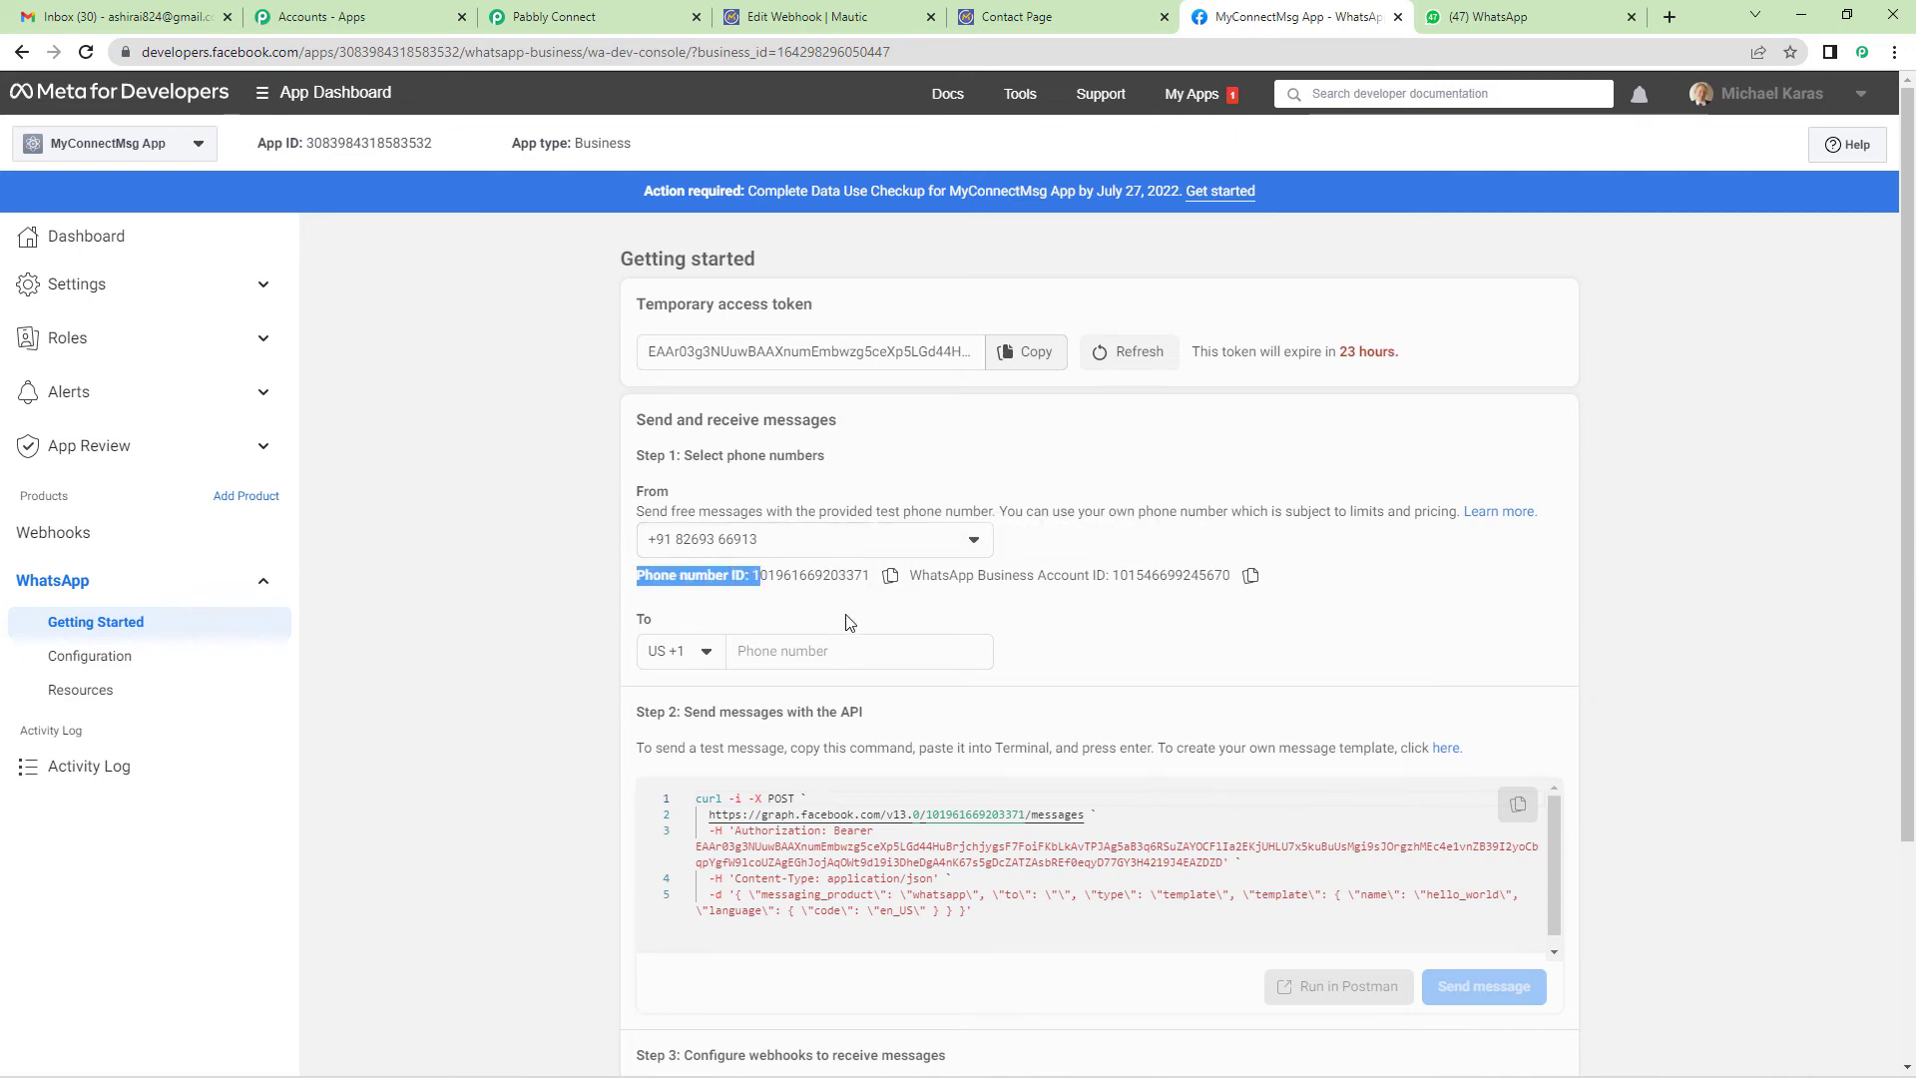
left_click(890, 575)
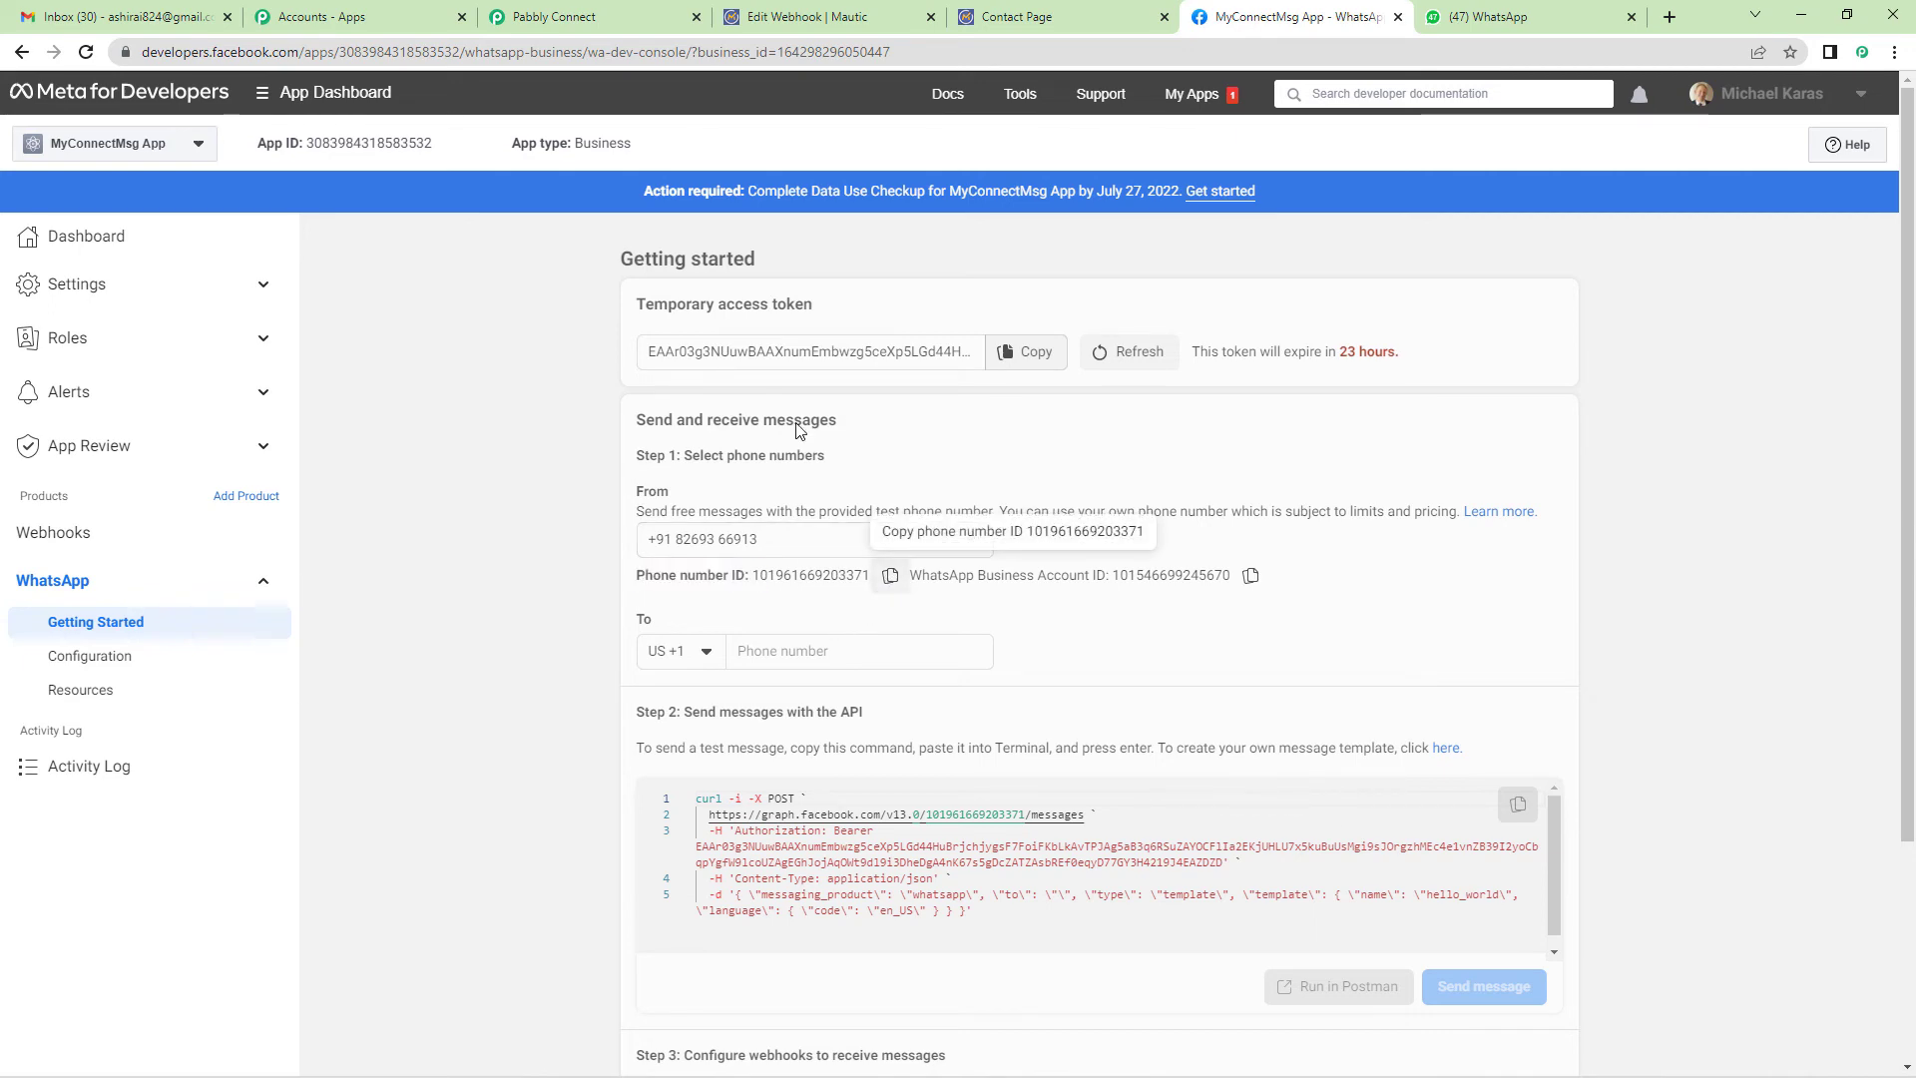
left_click(623, 8)
left_click(938, 623)
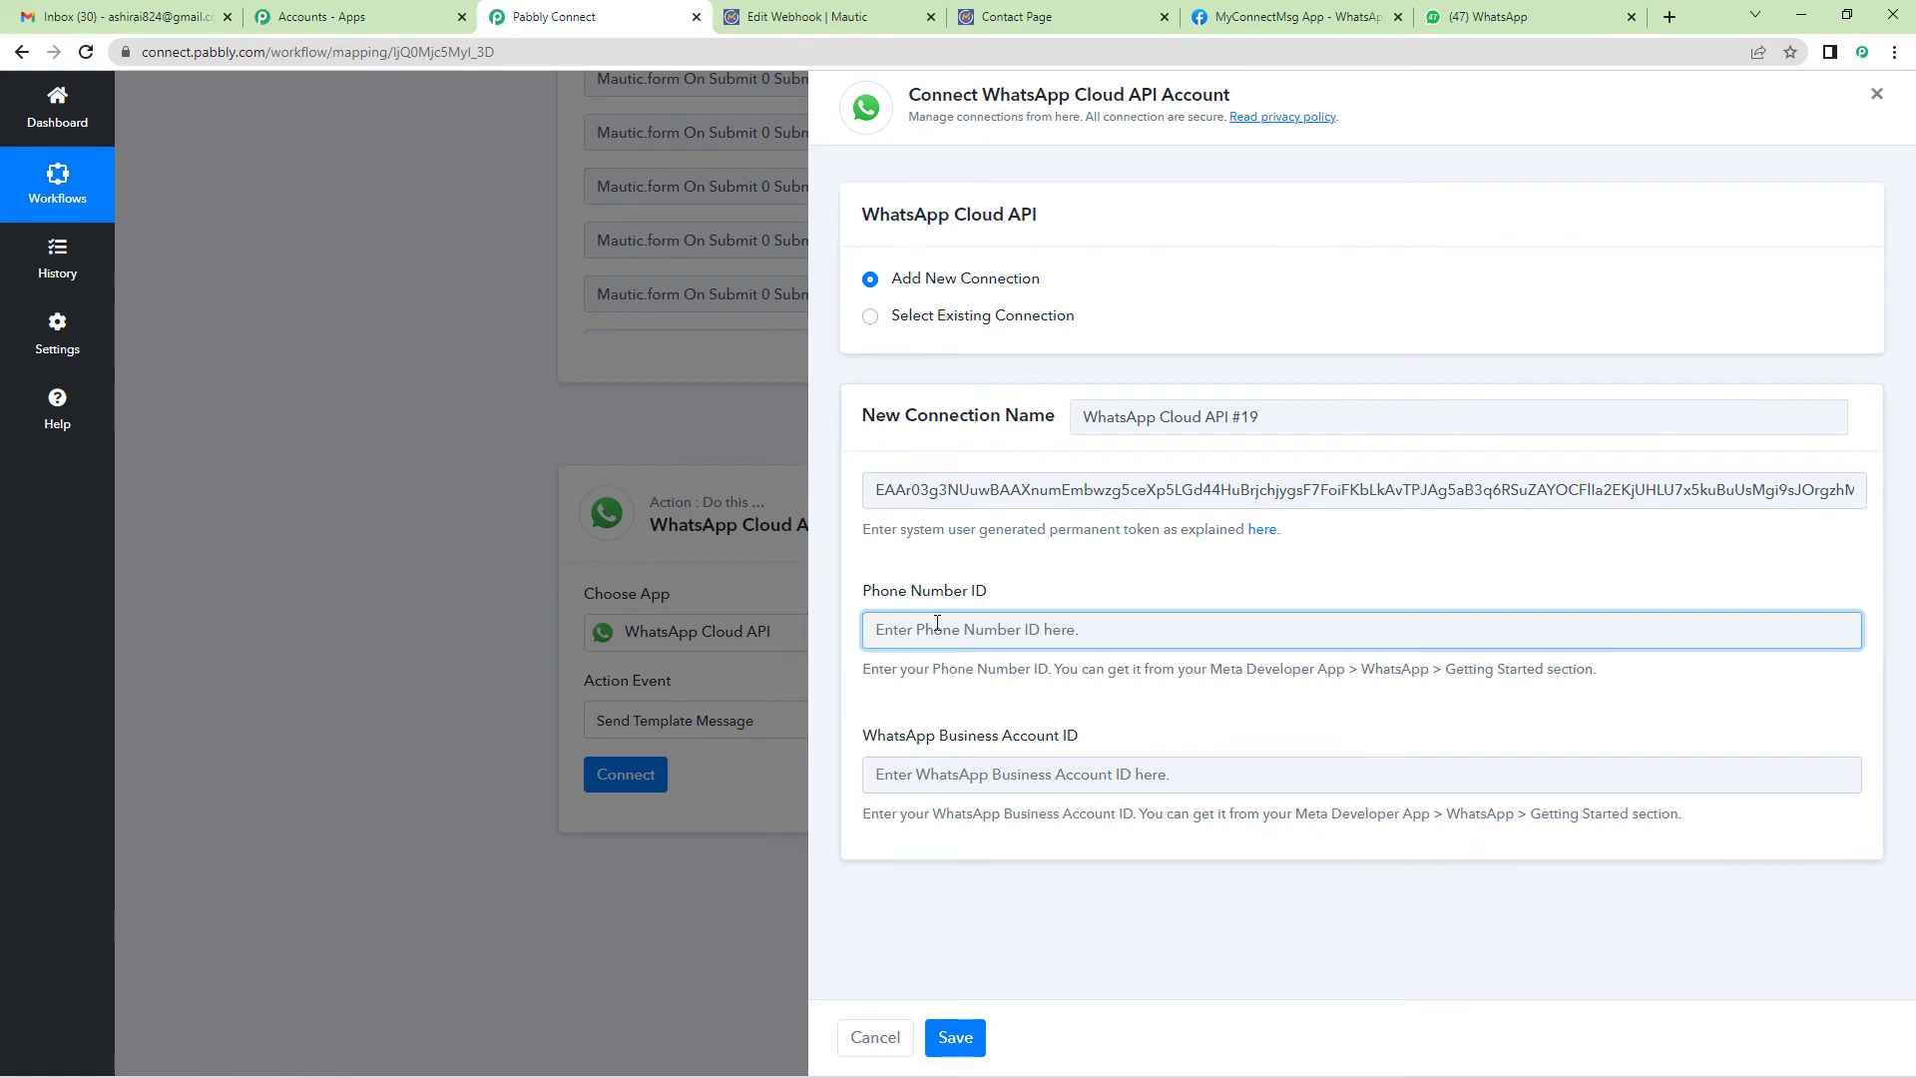
key("ctrl+v")
Copy the WhatsApp Business Account ID into the connection and save it
left_click(1287, 12)
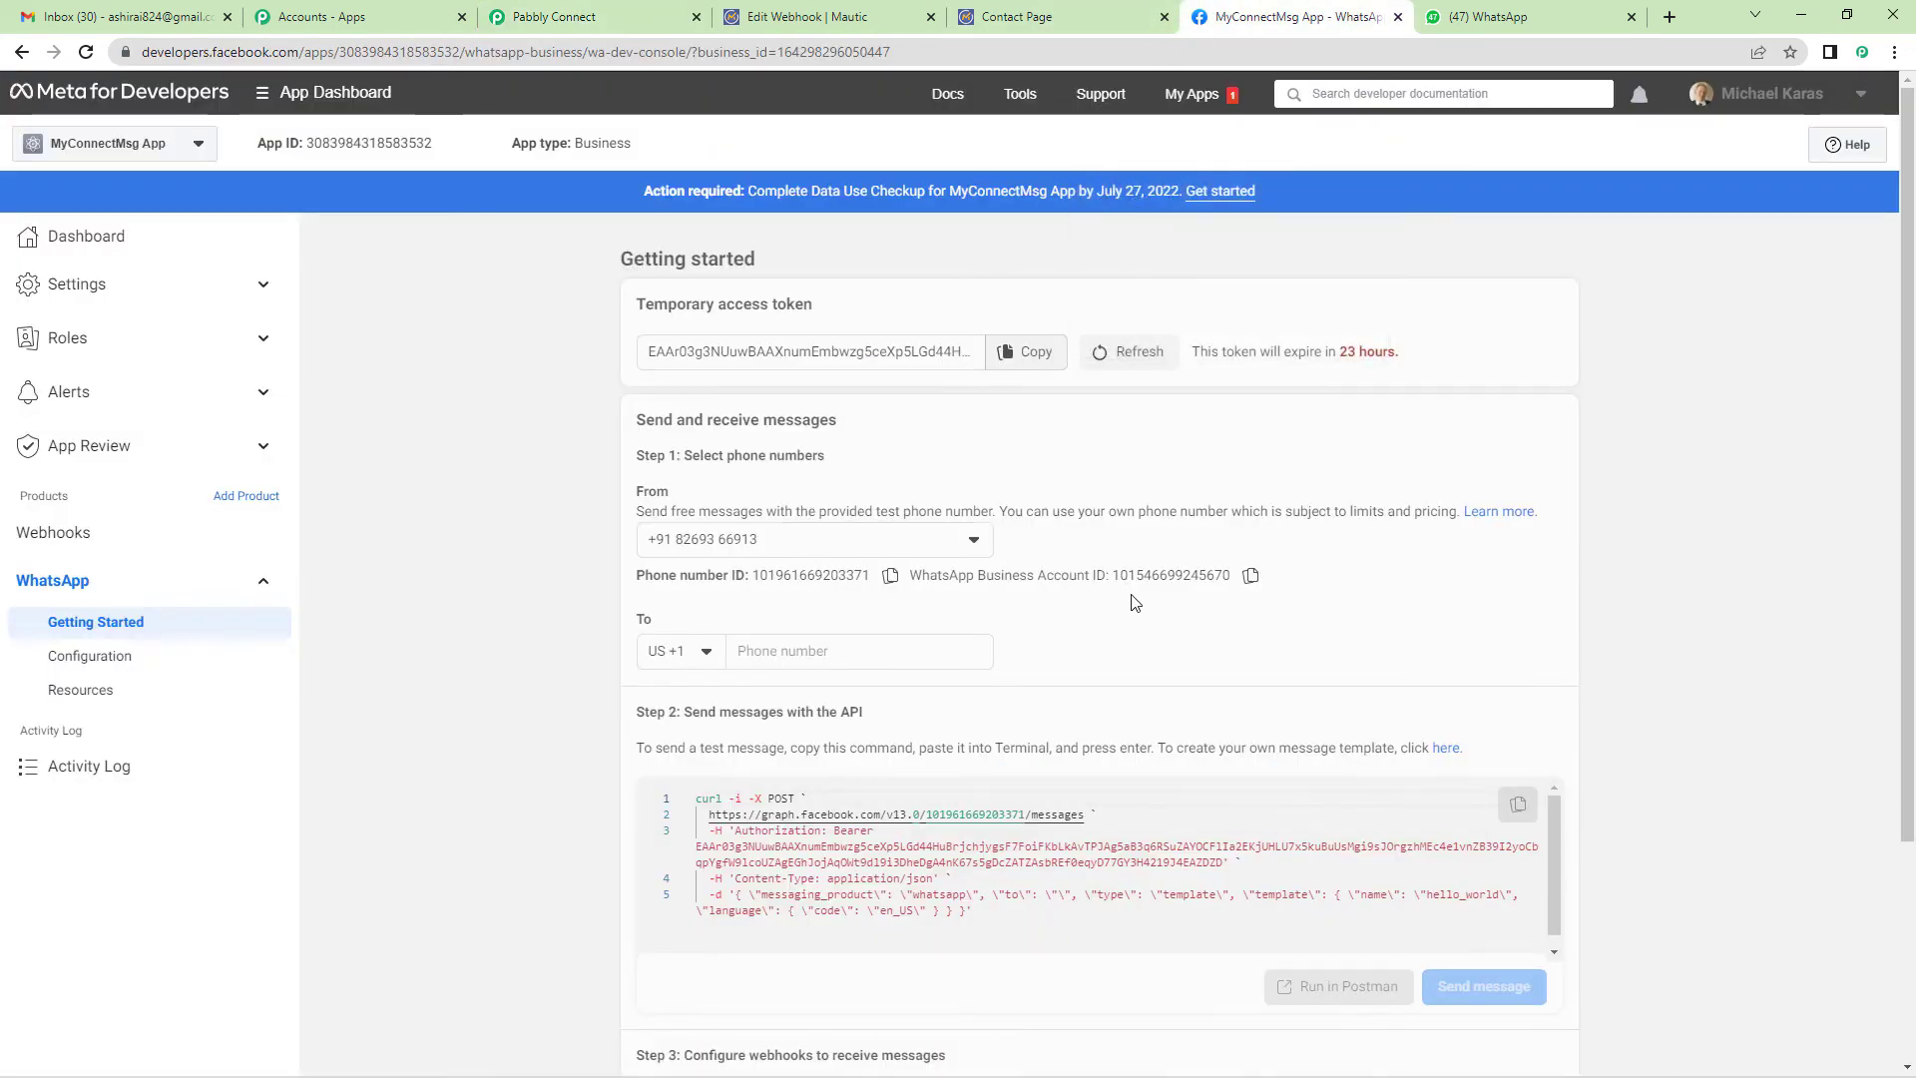
left_click_drag(924, 577, 1093, 581)
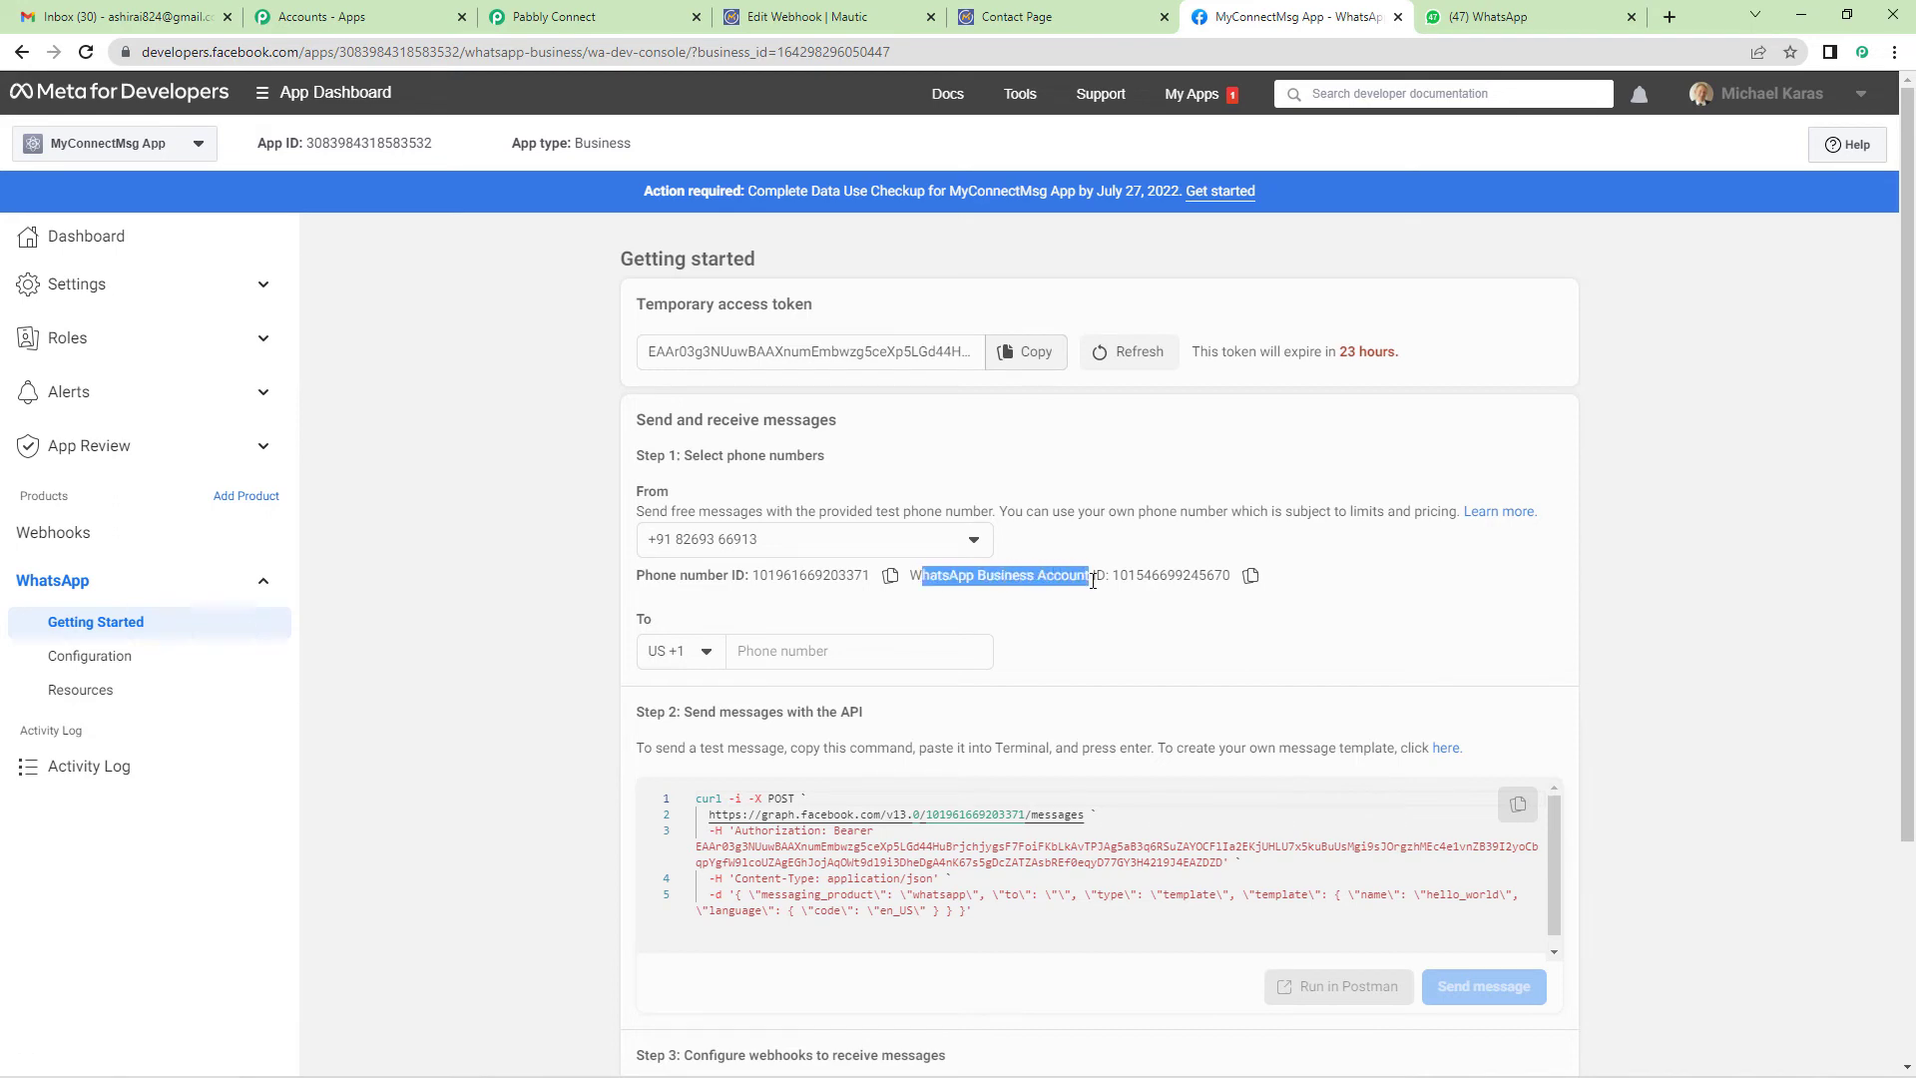
left_click(1249, 579)
left_click(554, 16)
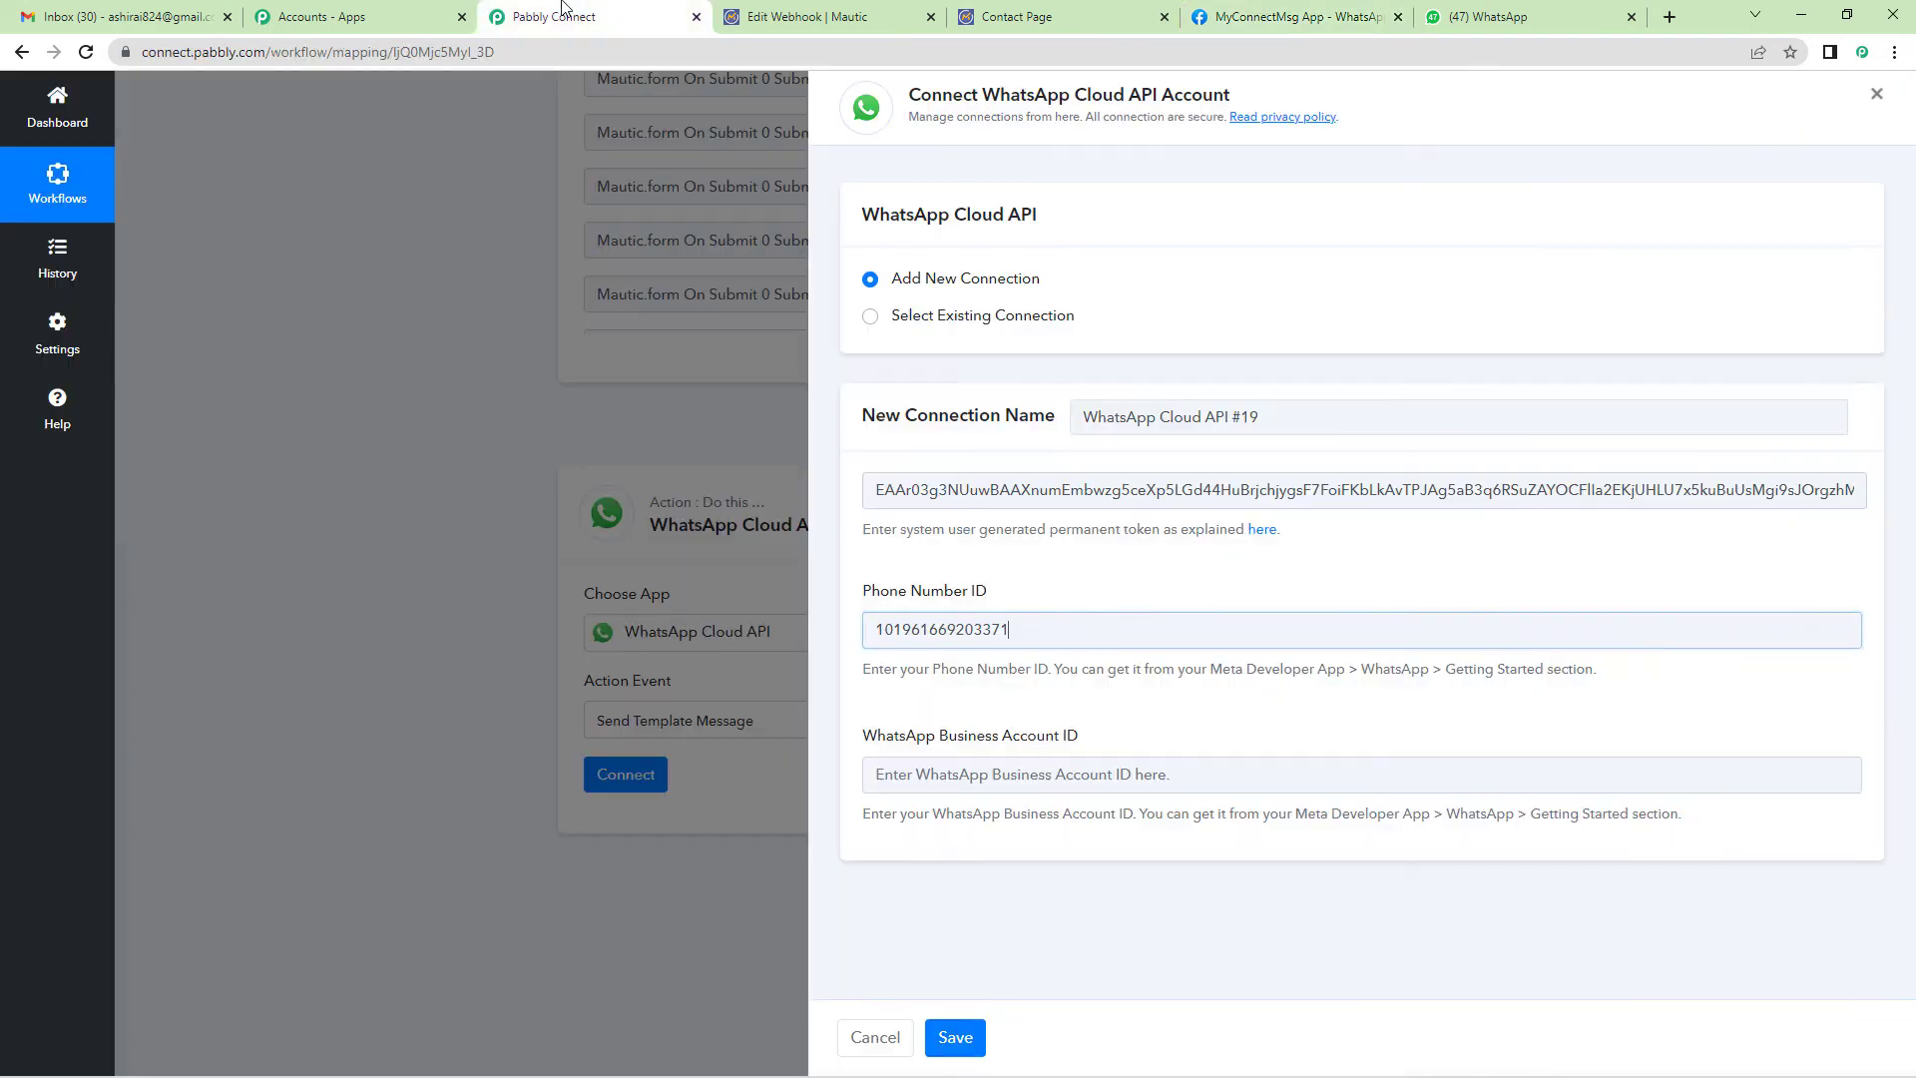
left_click(960, 771)
key("ctrl+v")
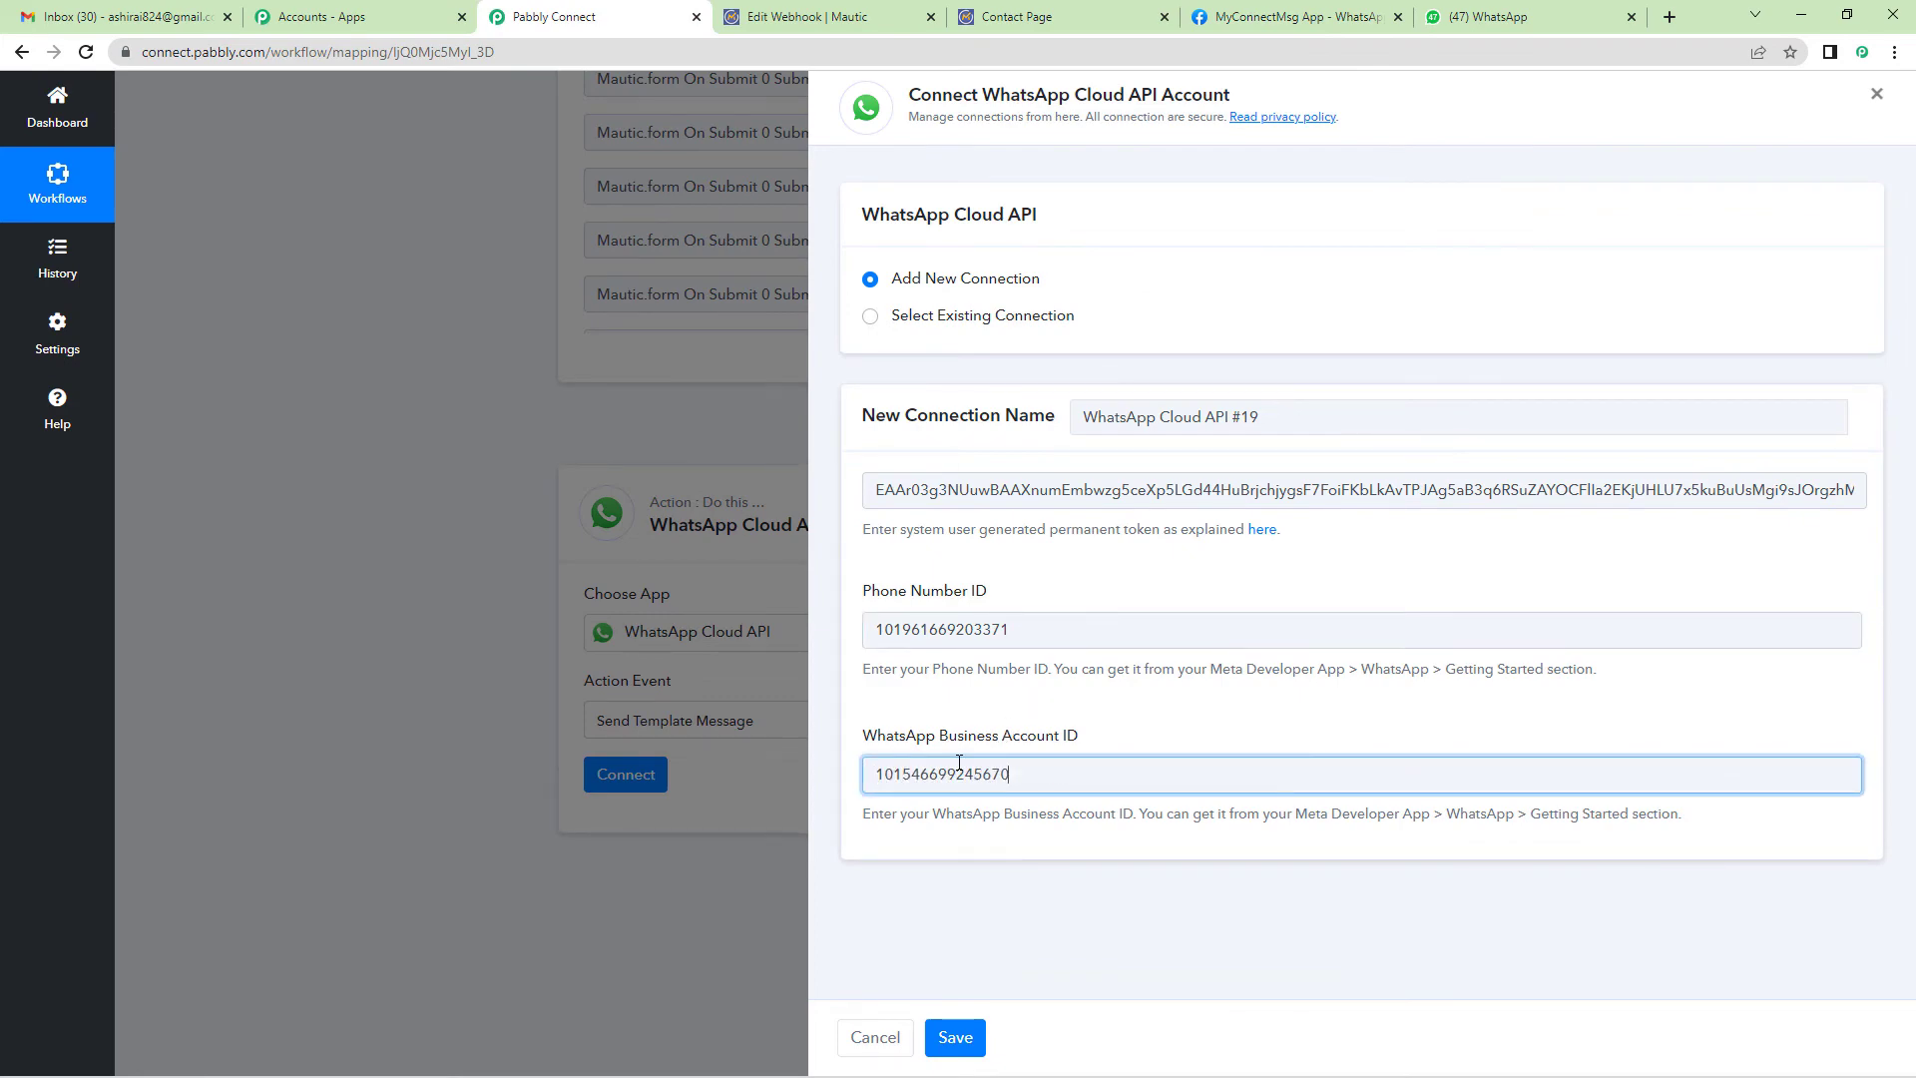
left_click(958, 1038)
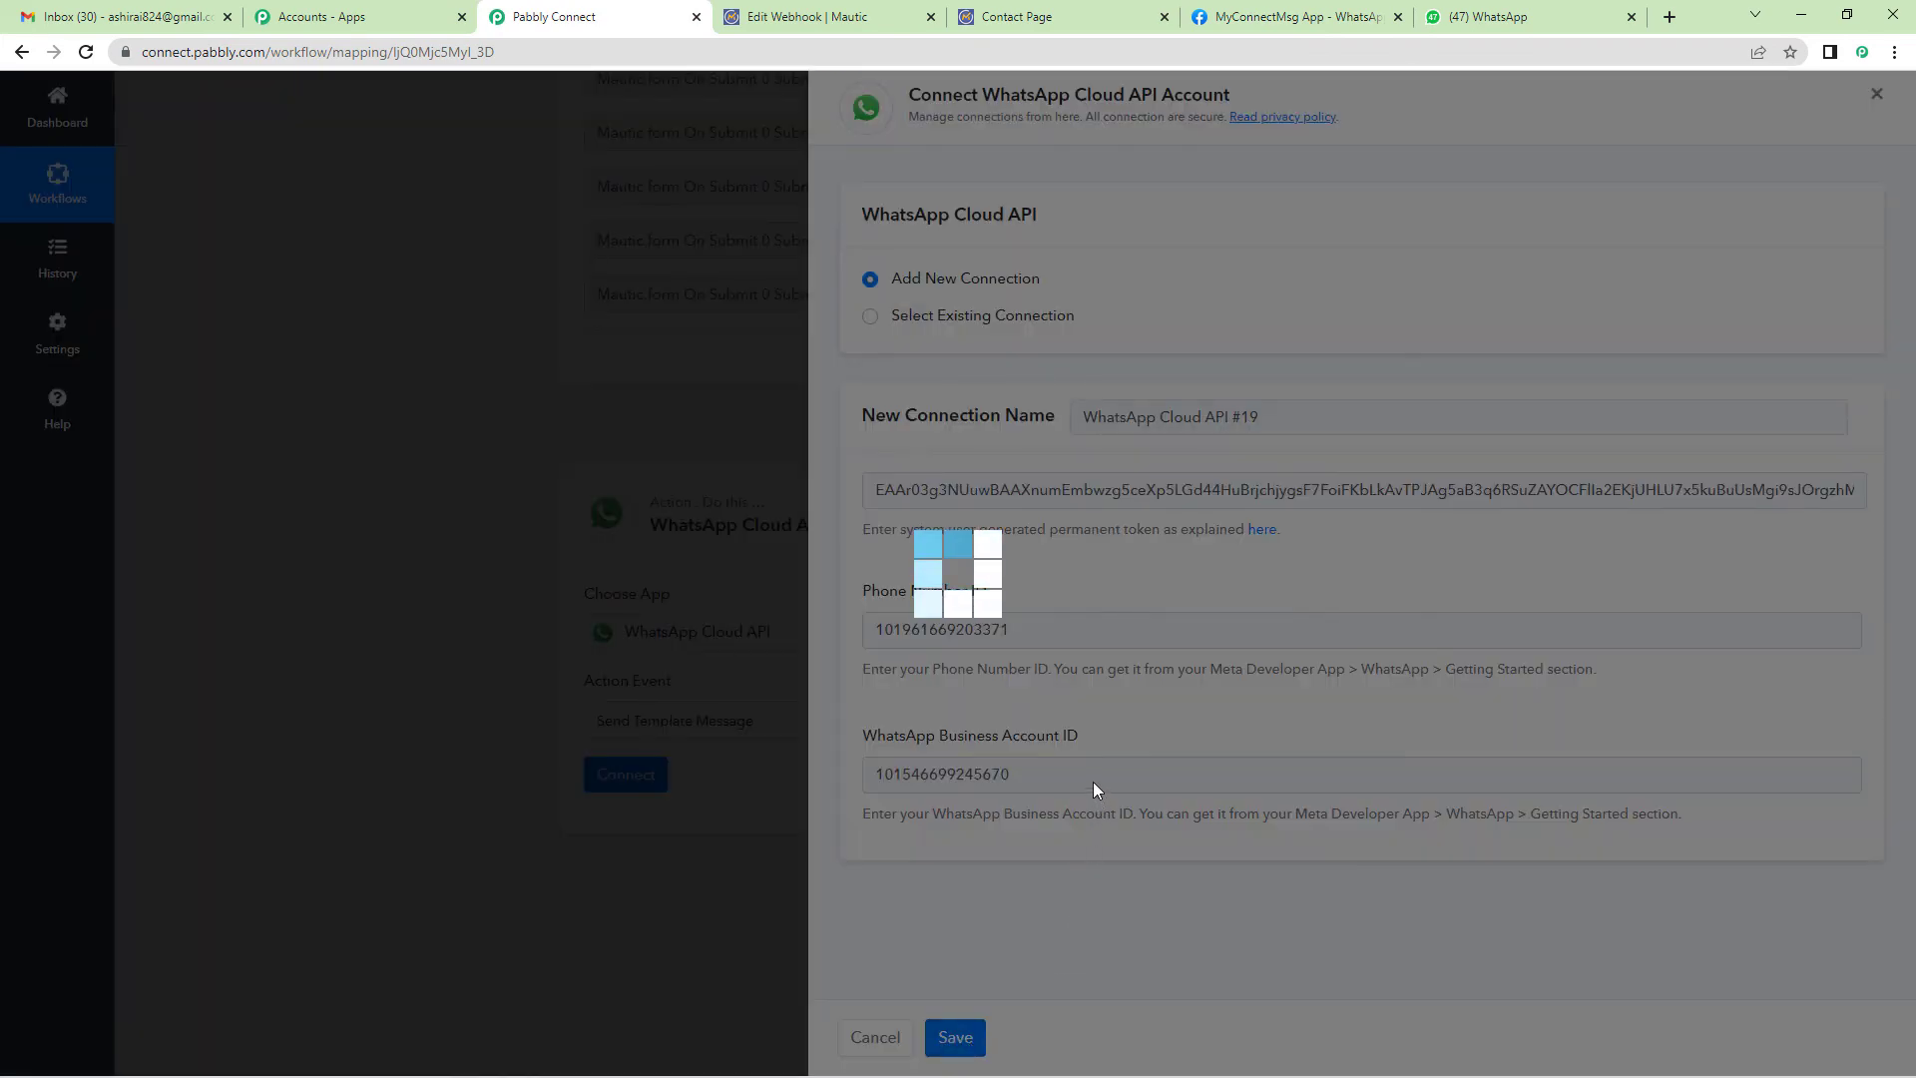
Select form_submission as the WhatsApp message template
scroll(948, 718, "down", 1)
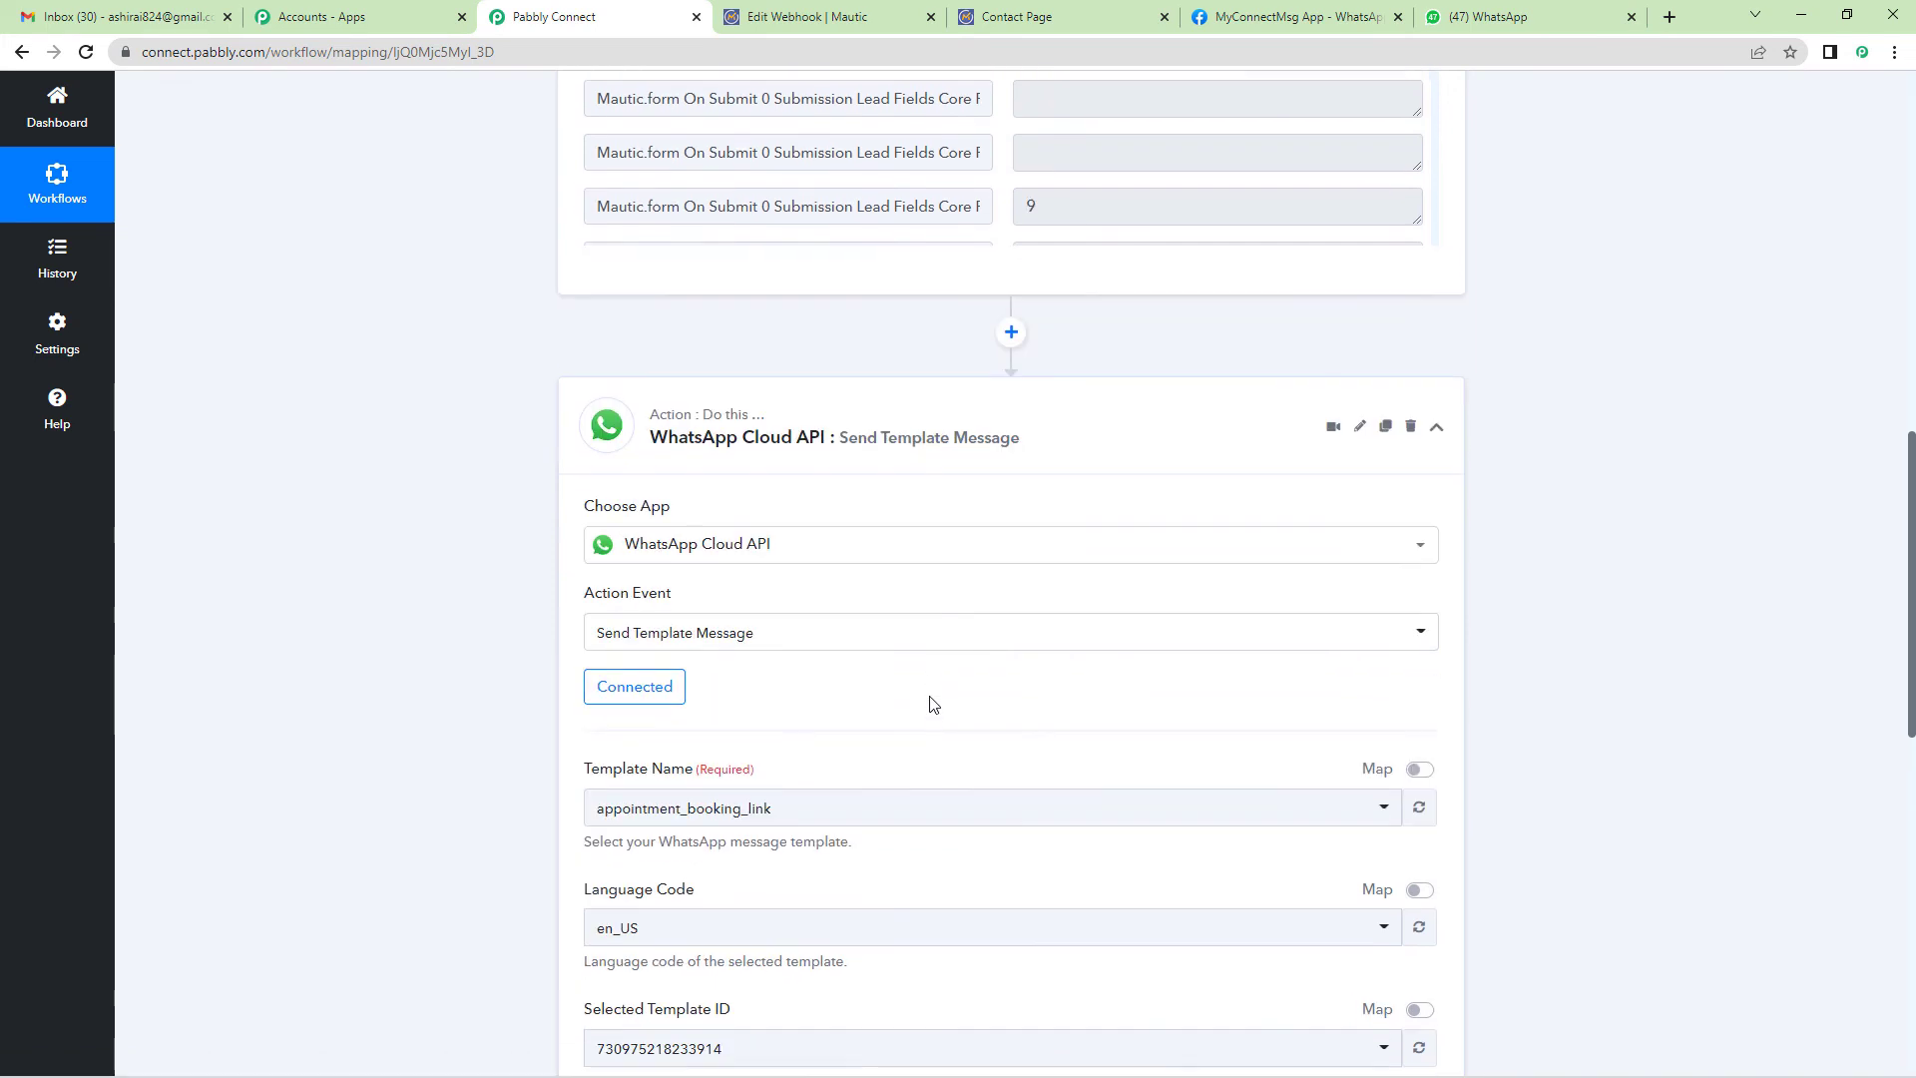
scroll(922, 654, "down", 2)
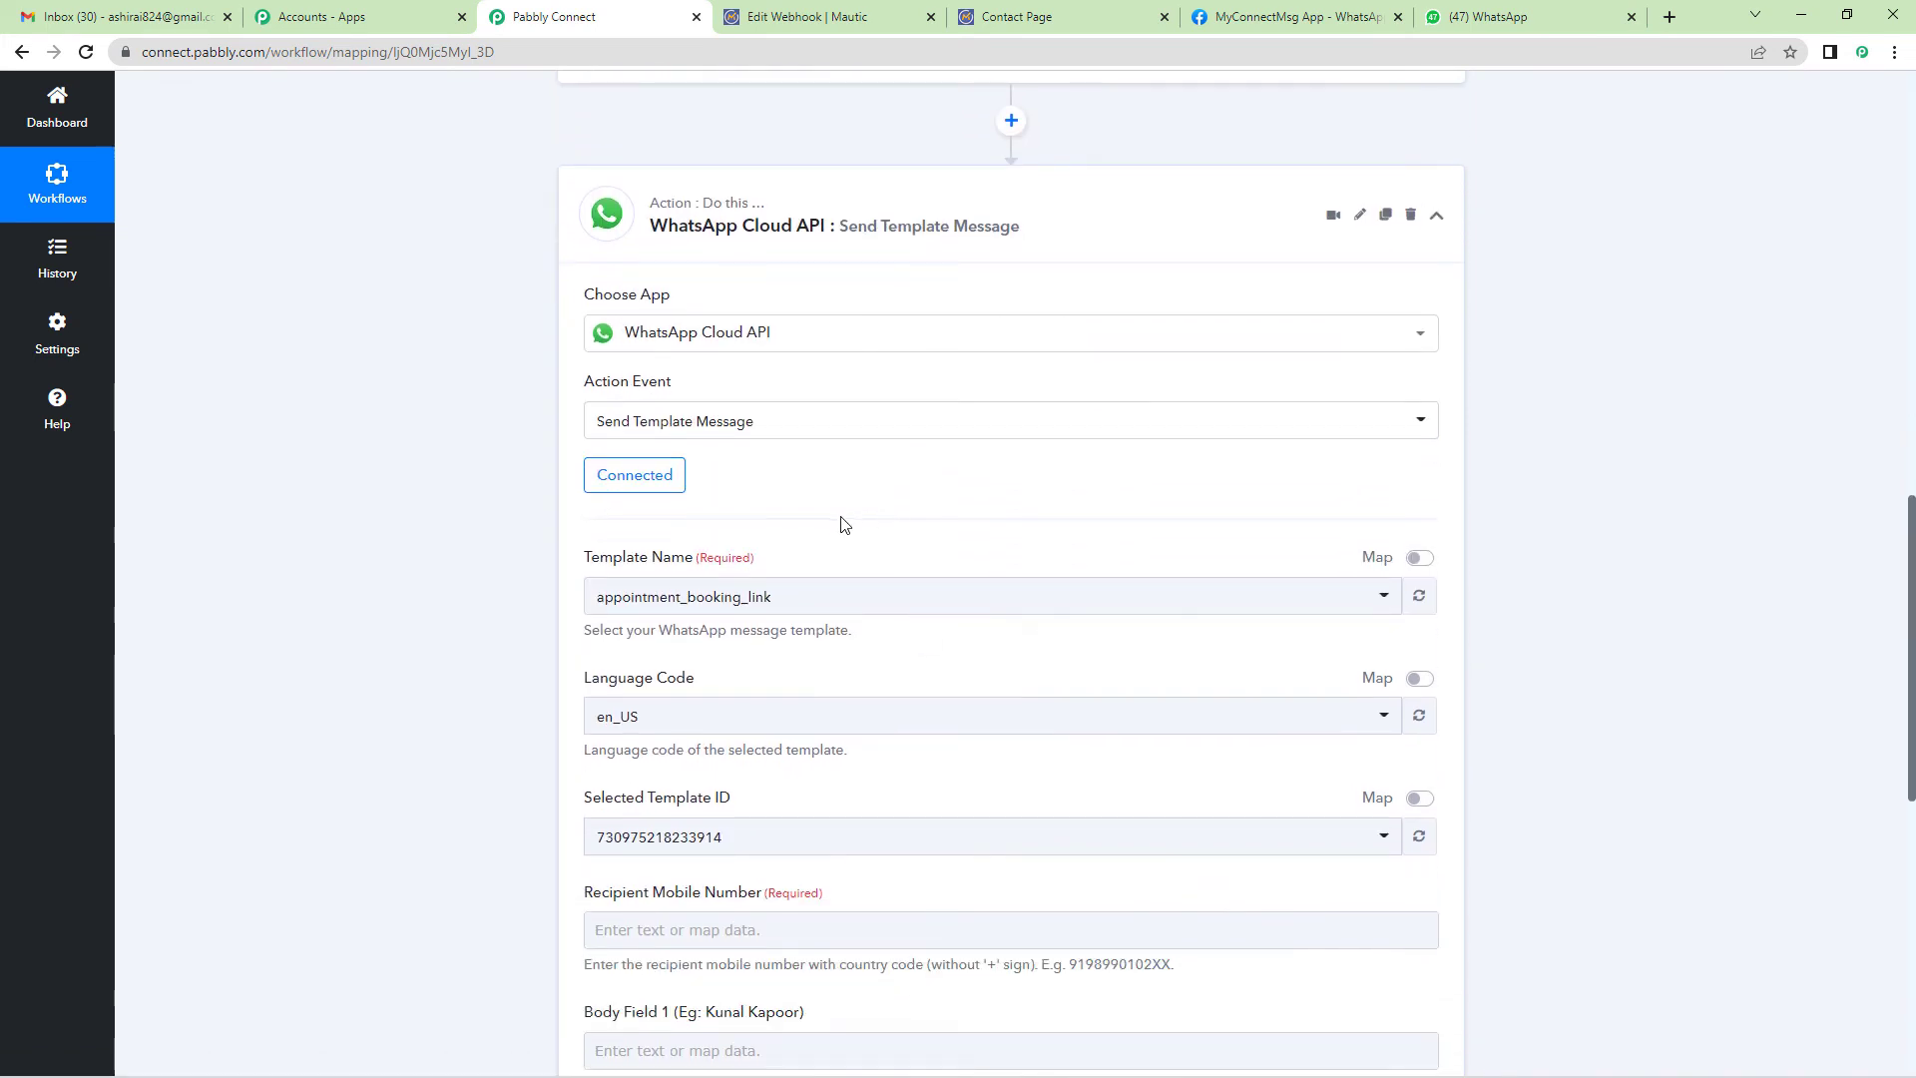
scroll(845, 525, "down", 1)
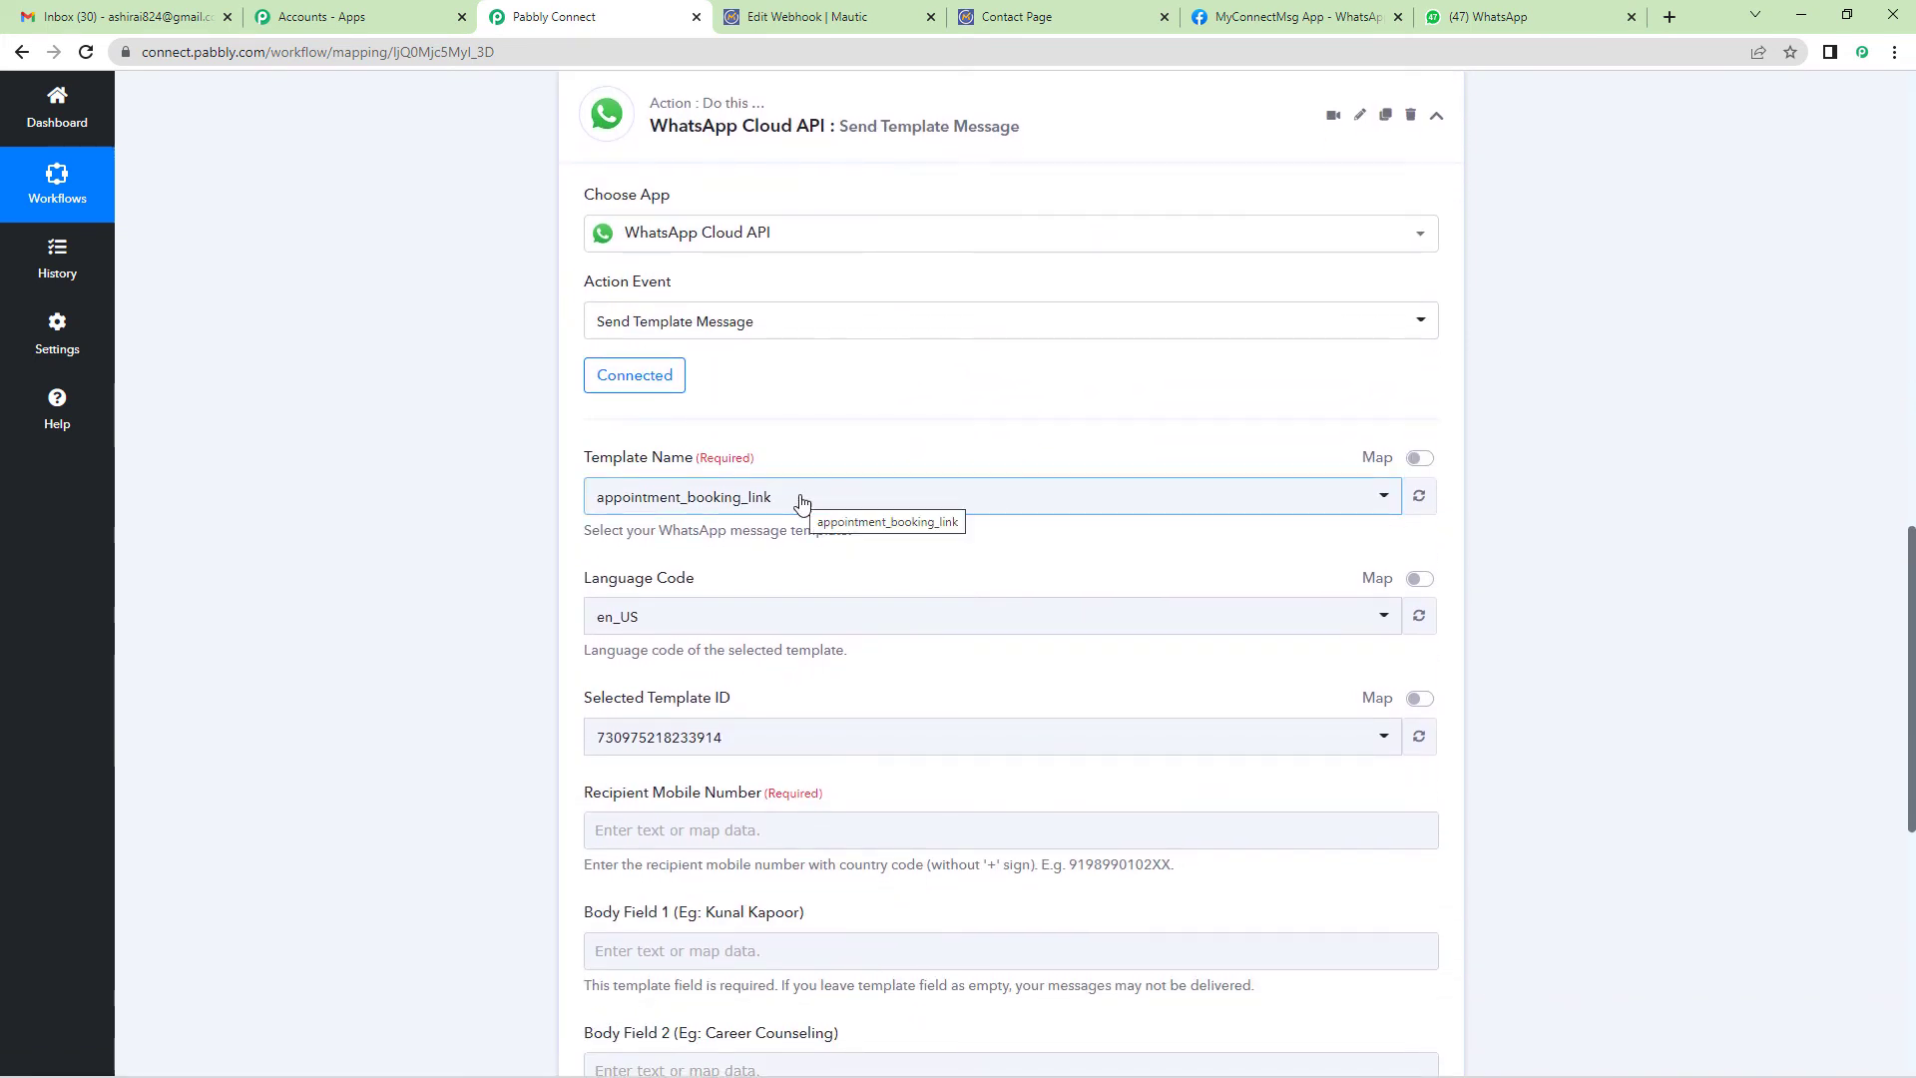
left_click(797, 499)
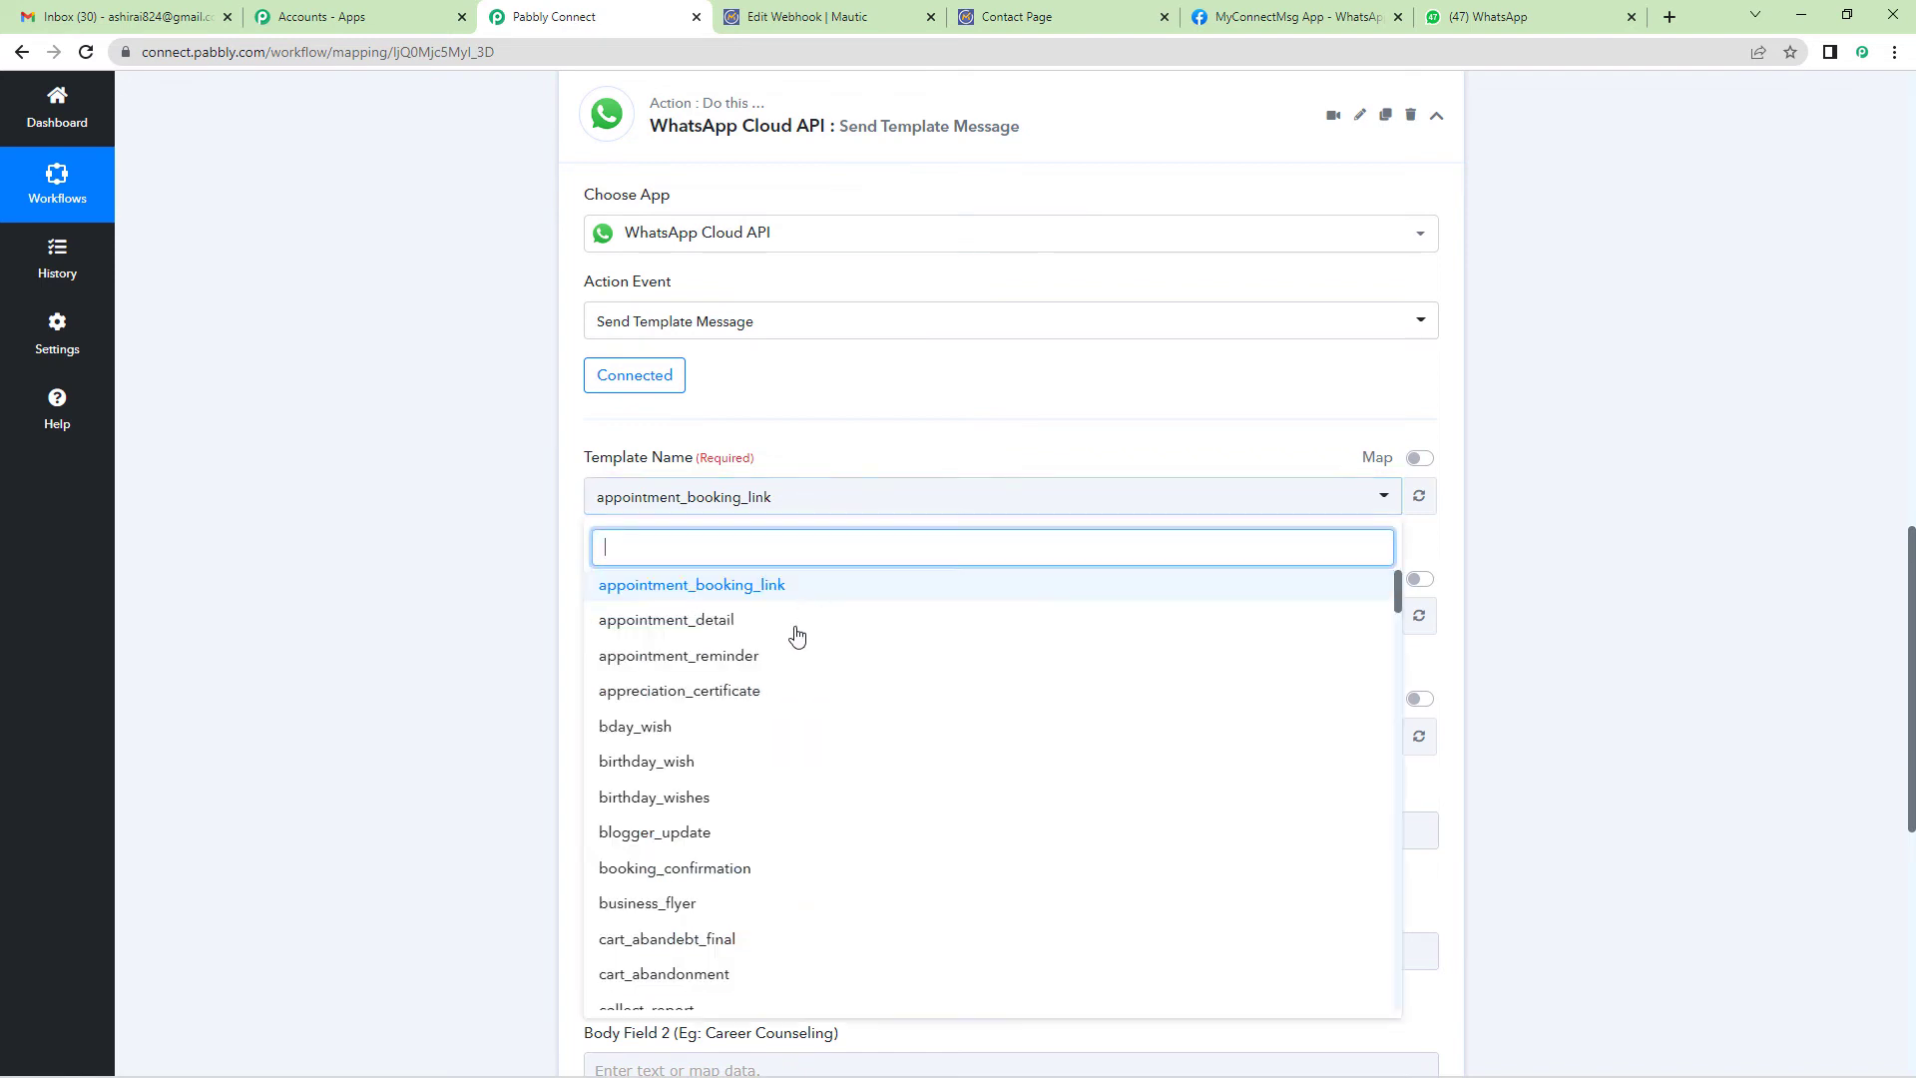
scroll(760, 778, "down", 7)
scroll(755, 797, "down", 3)
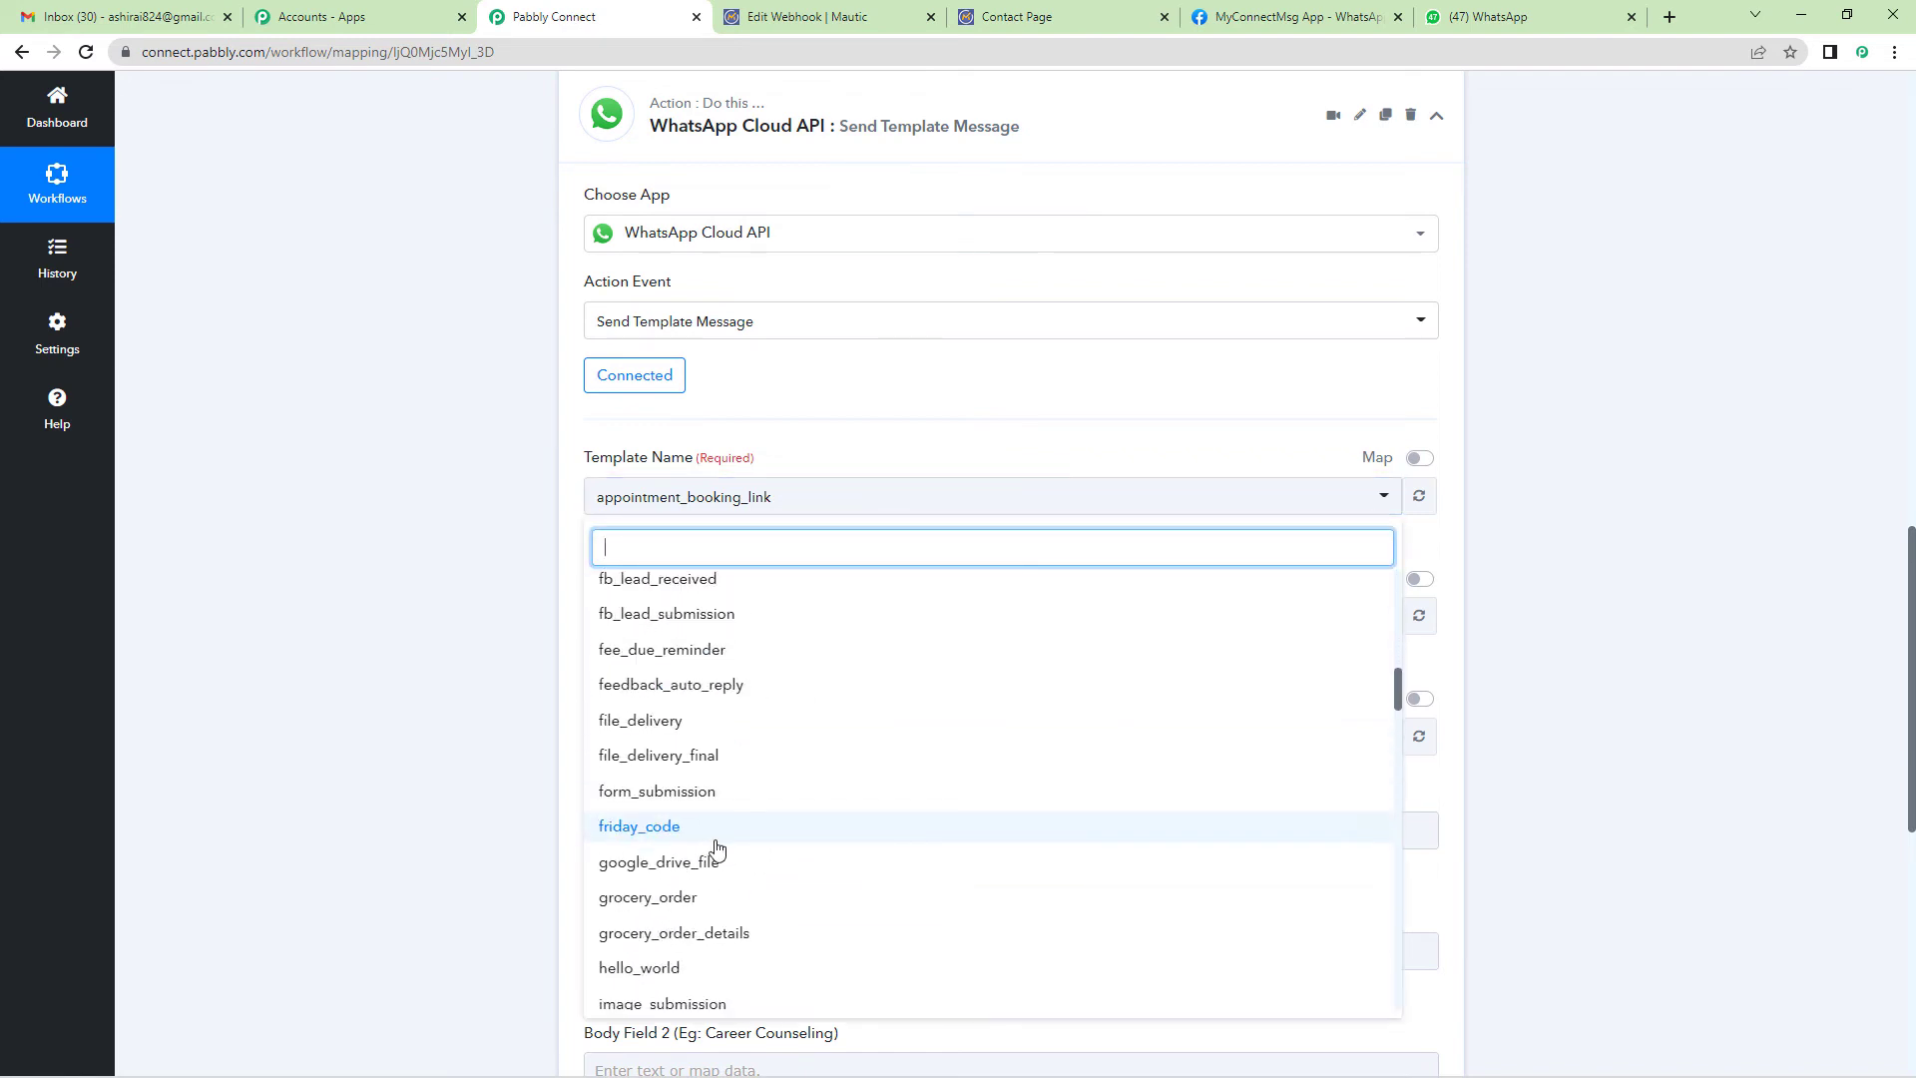
left_click(700, 795)
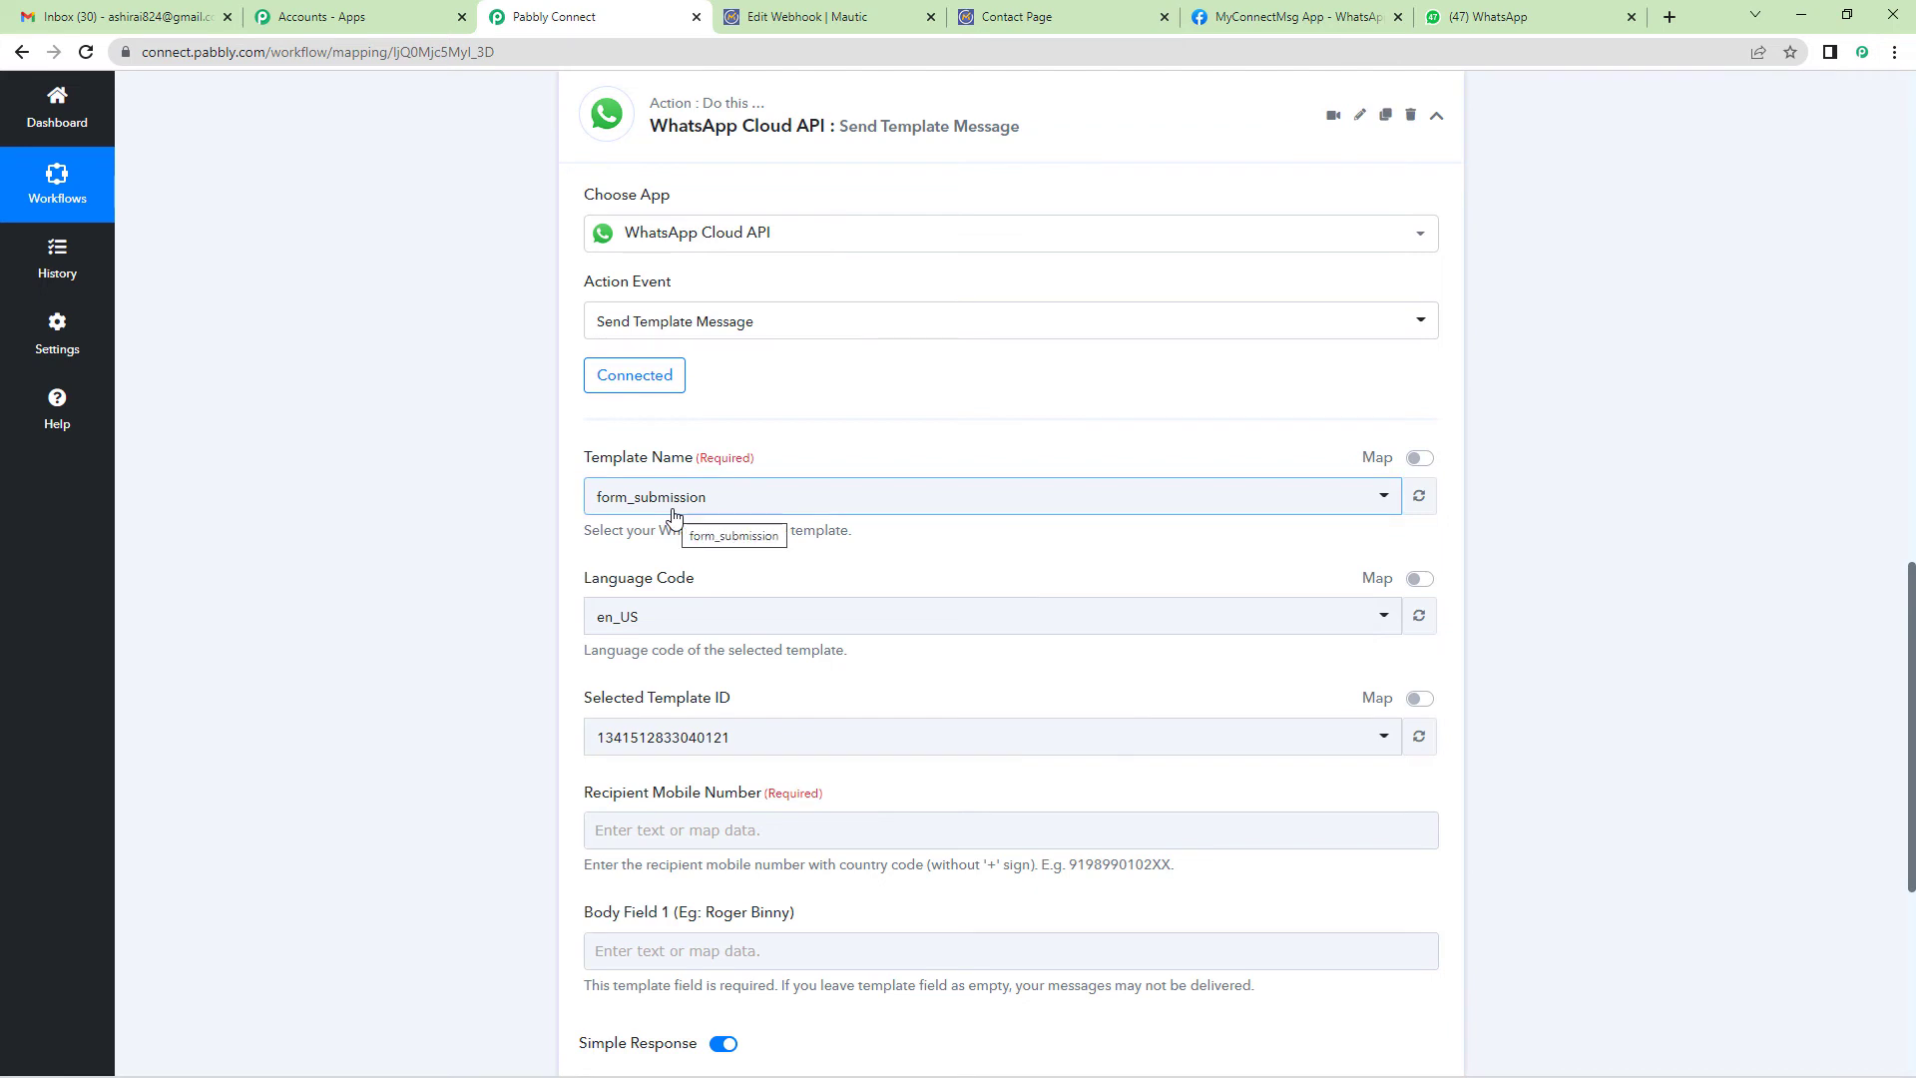
scroll(672, 518, "down", 2)
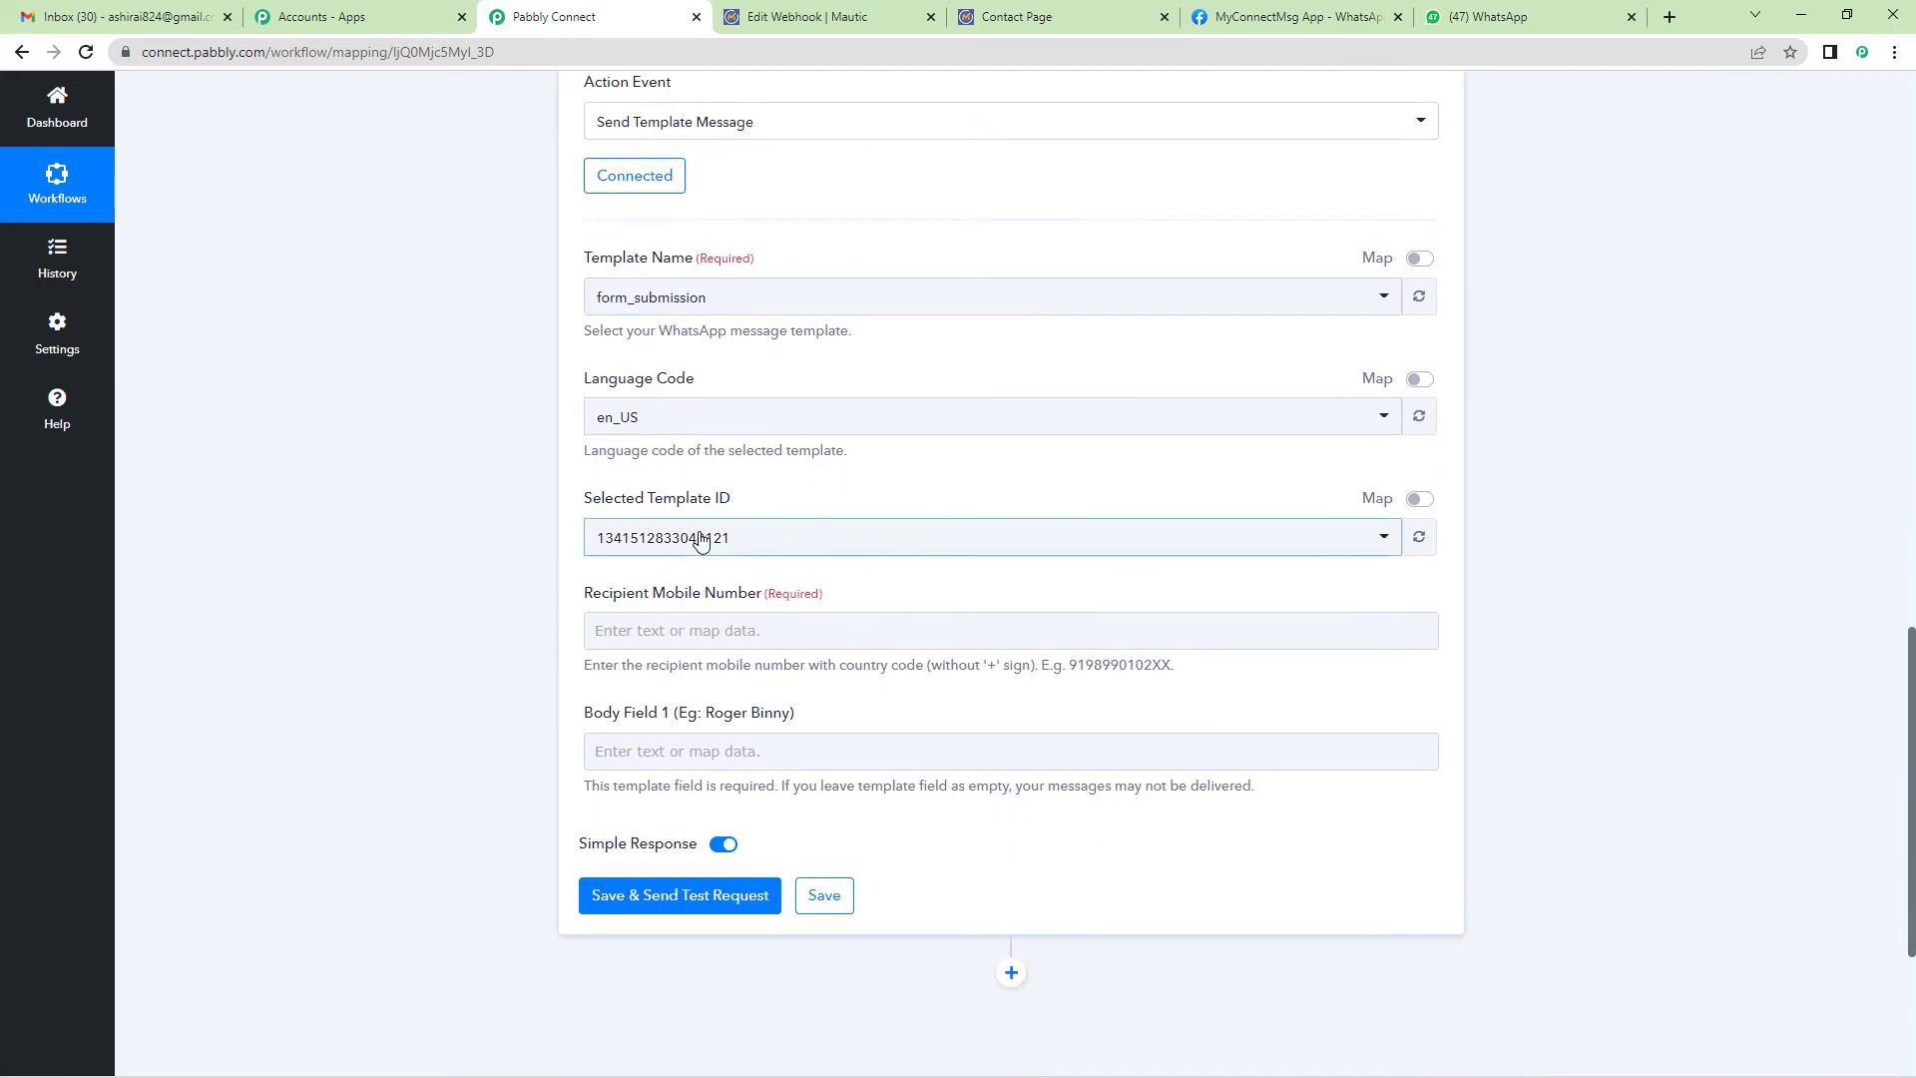
scroll(700, 534, "down", 1)
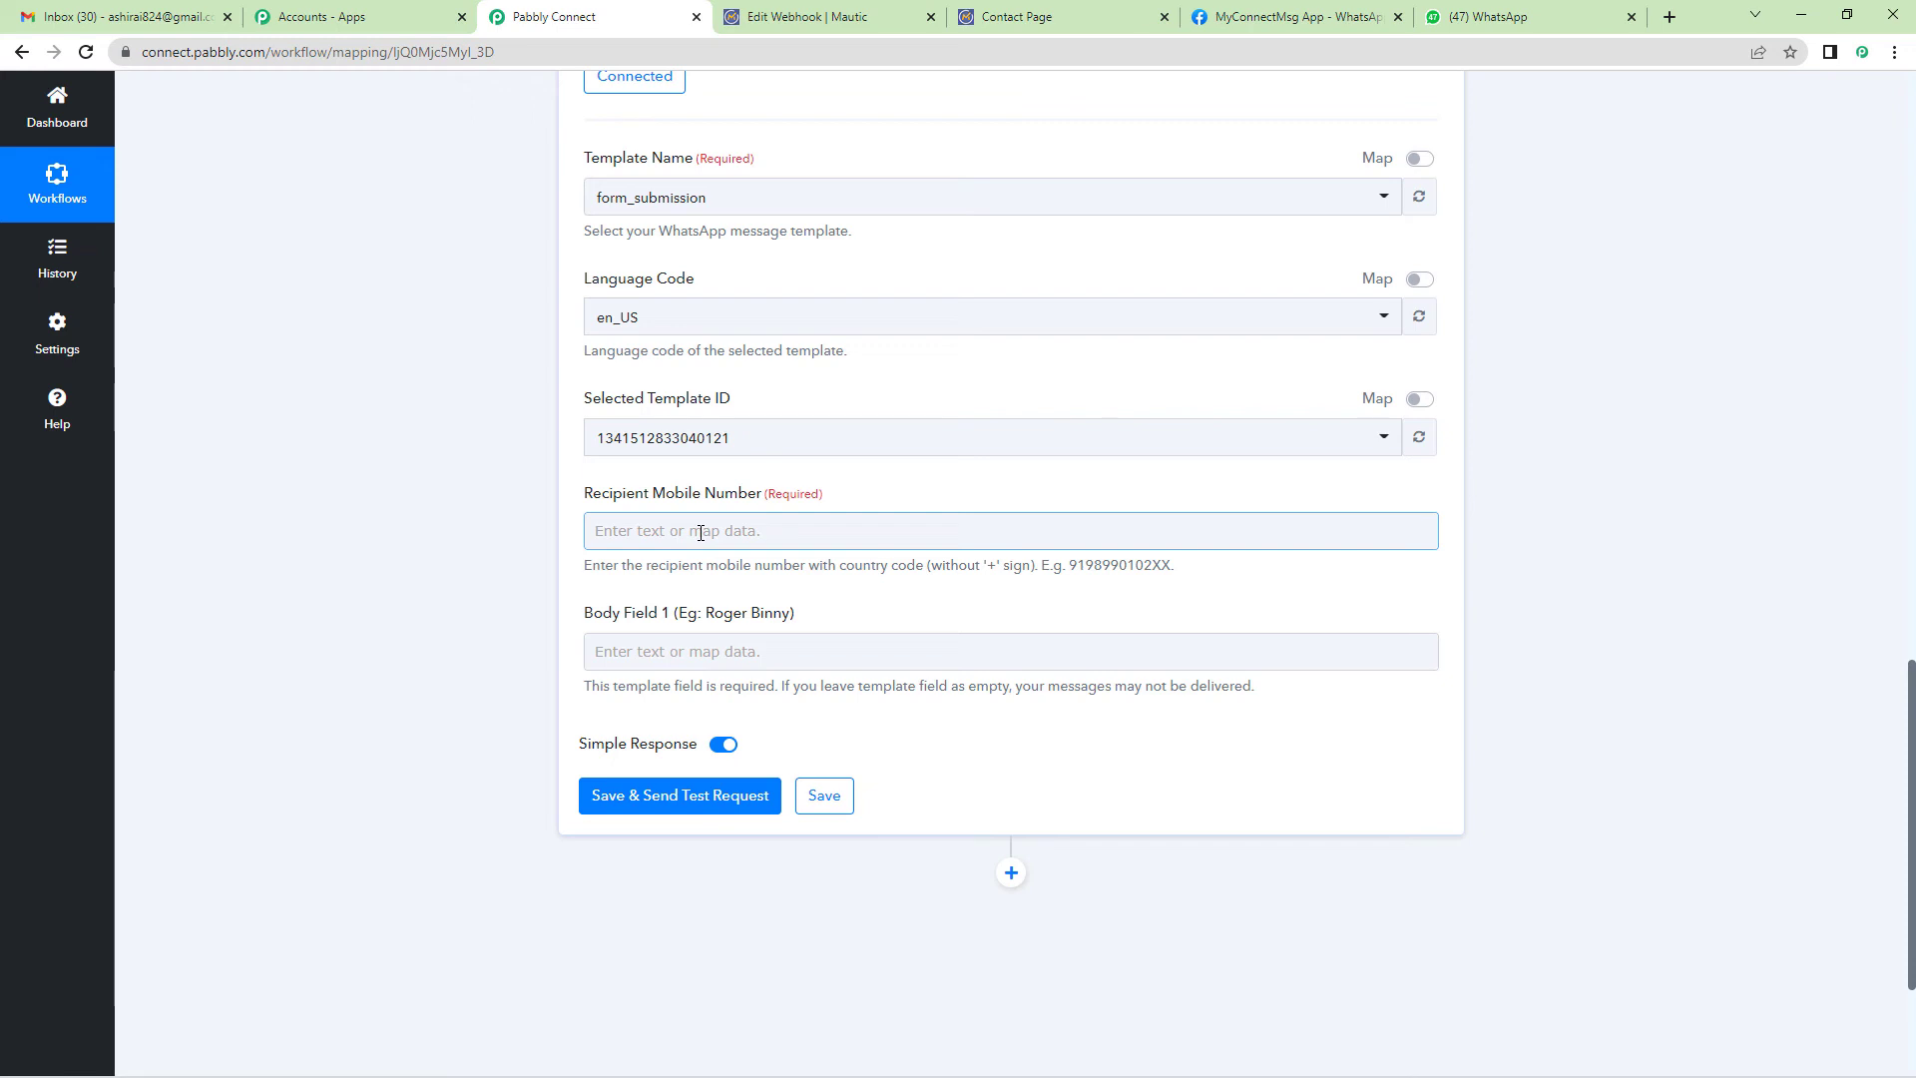
Map the Mautic form's Mobile Value to Recipient Mobile Number
left_click(701, 534)
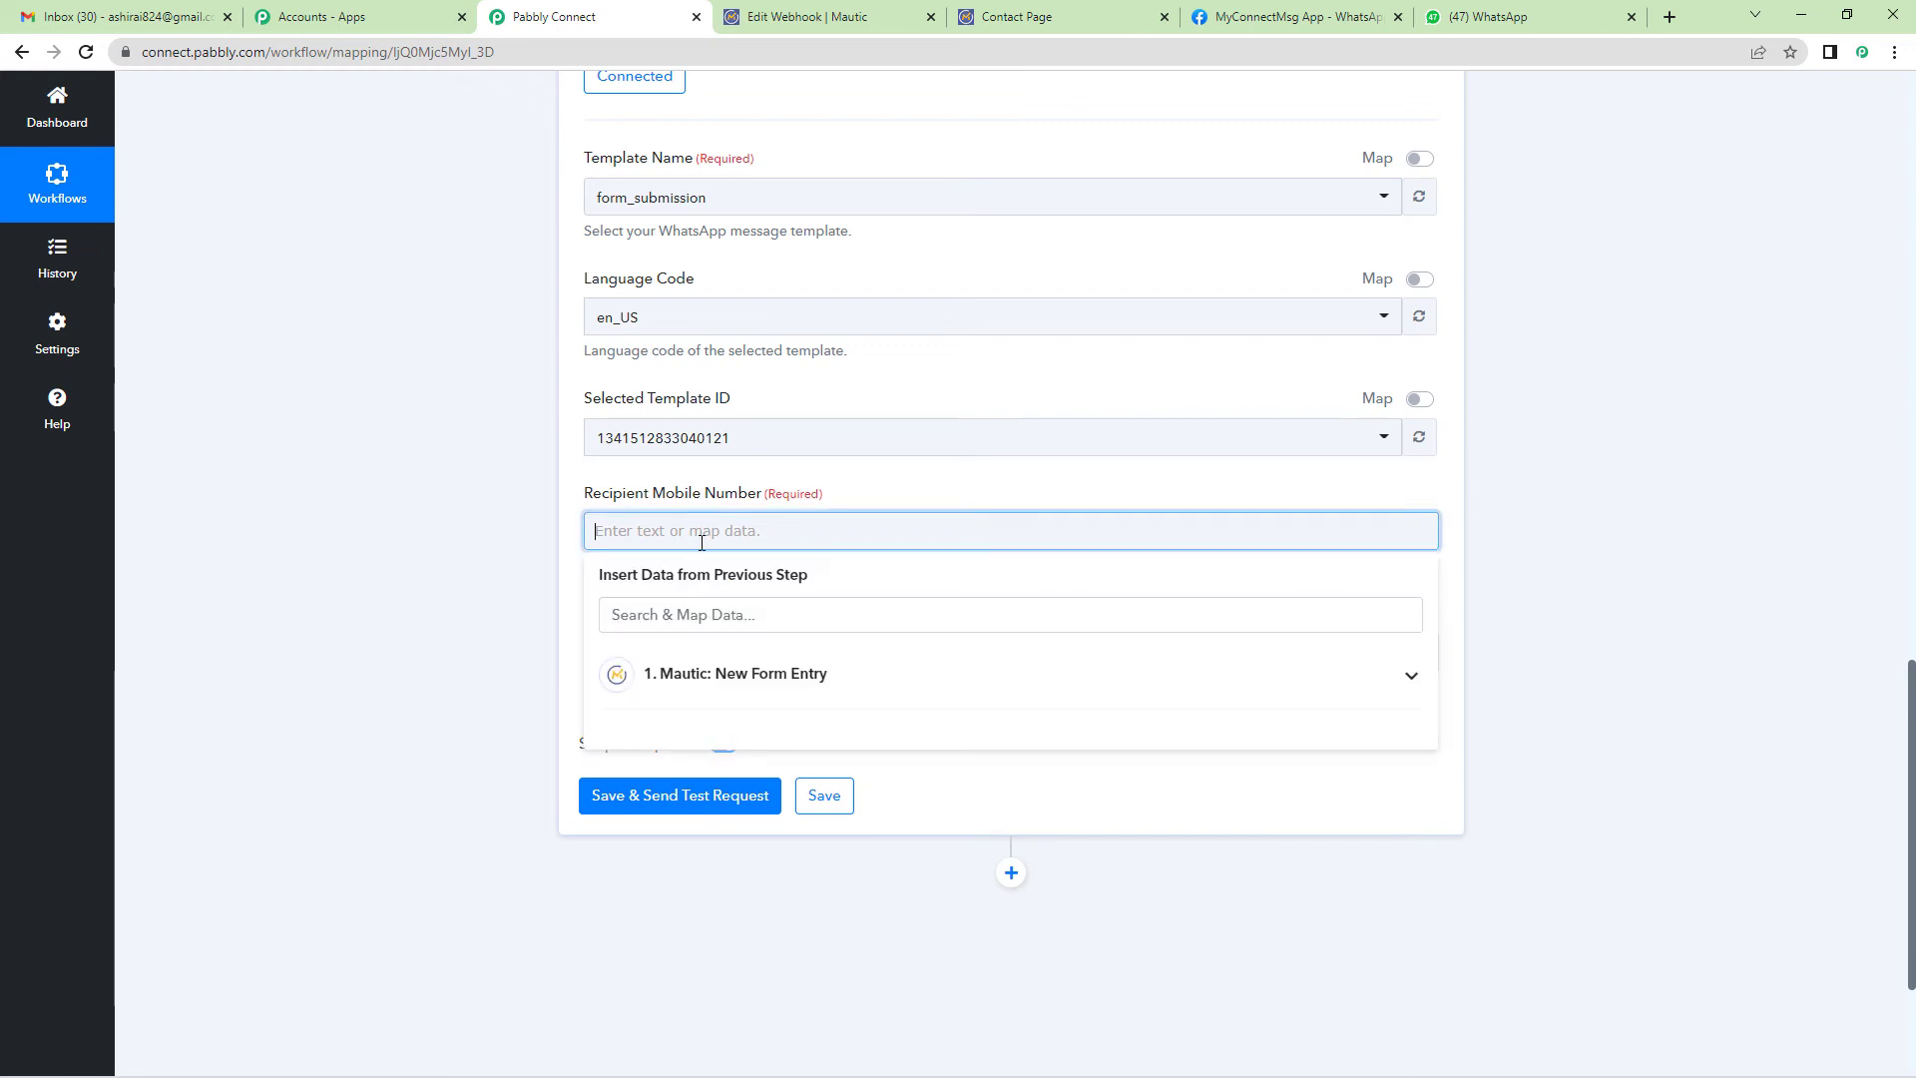
left_click(721, 674)
scroll(903, 738, "down", 10)
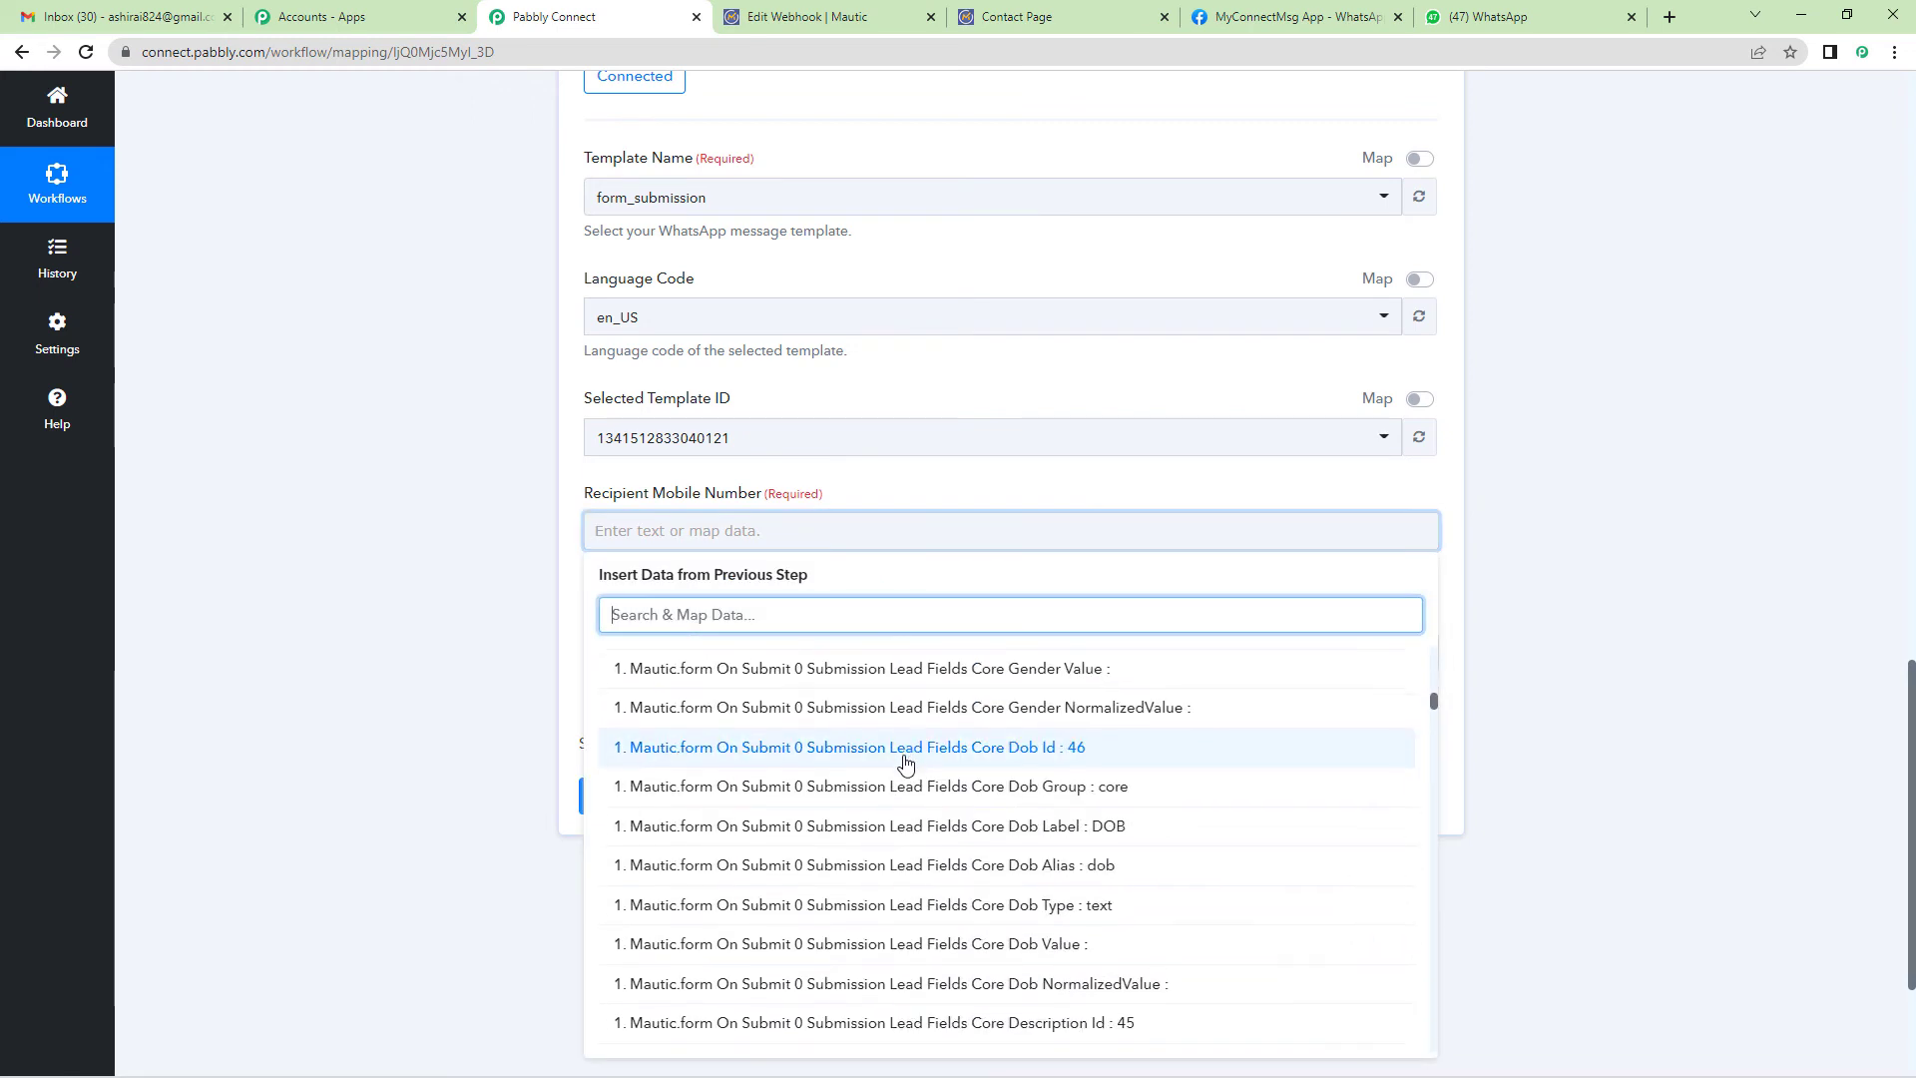
scroll(905, 763, "down", 15)
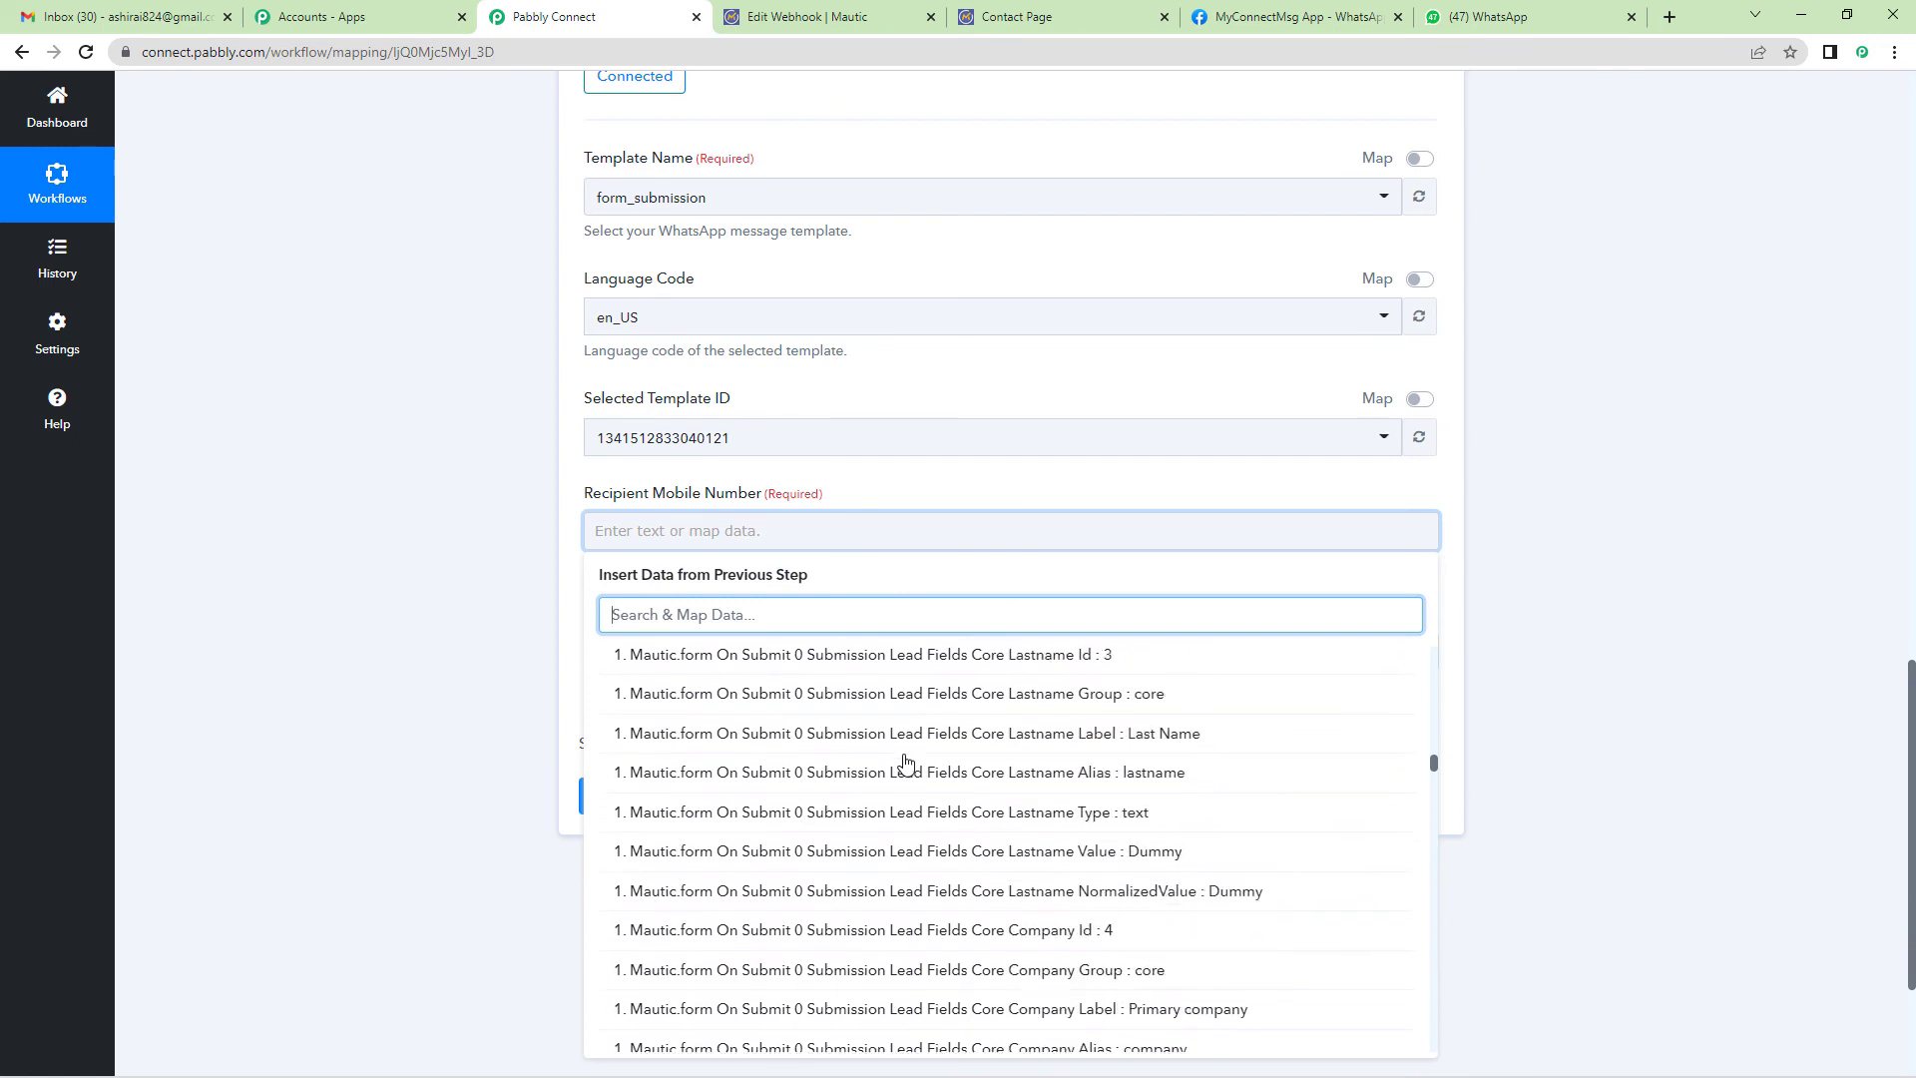
scroll(999, 762, "down", 6)
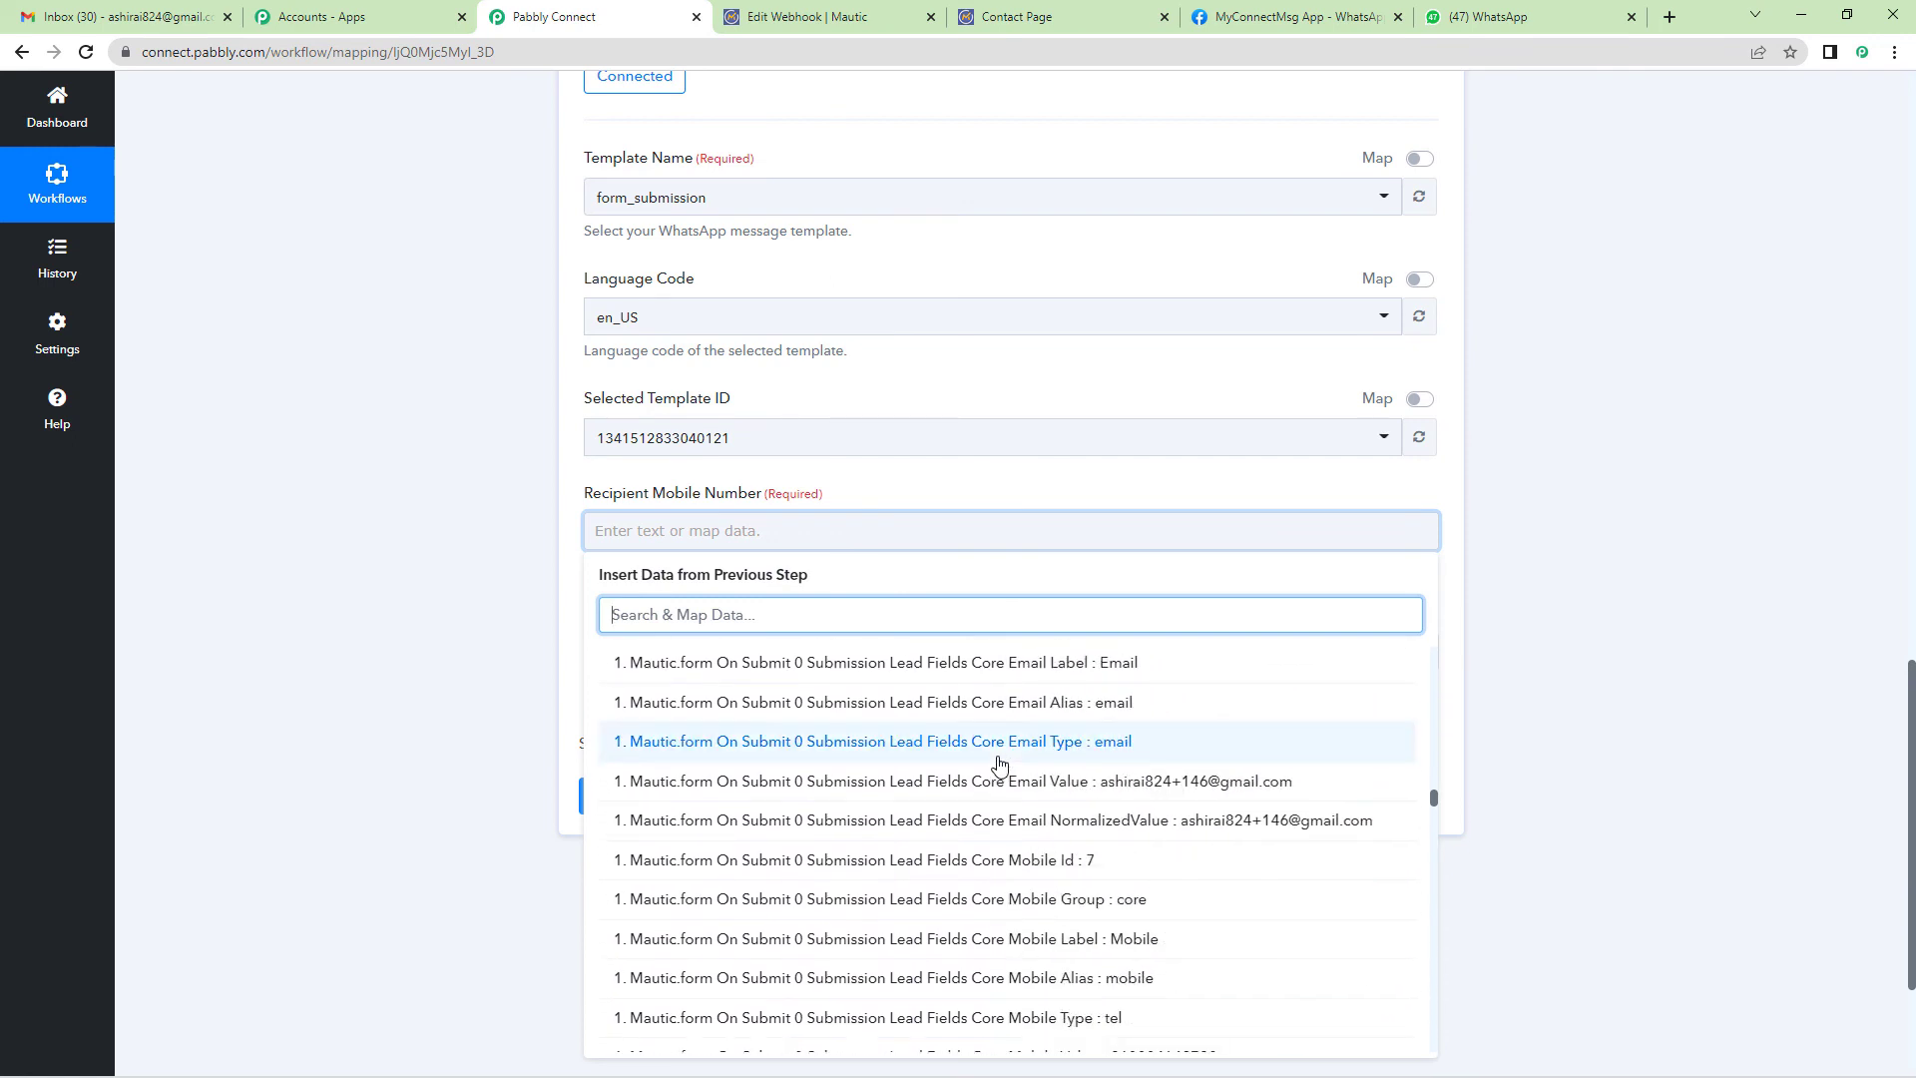
scroll(999, 766, "down", 2)
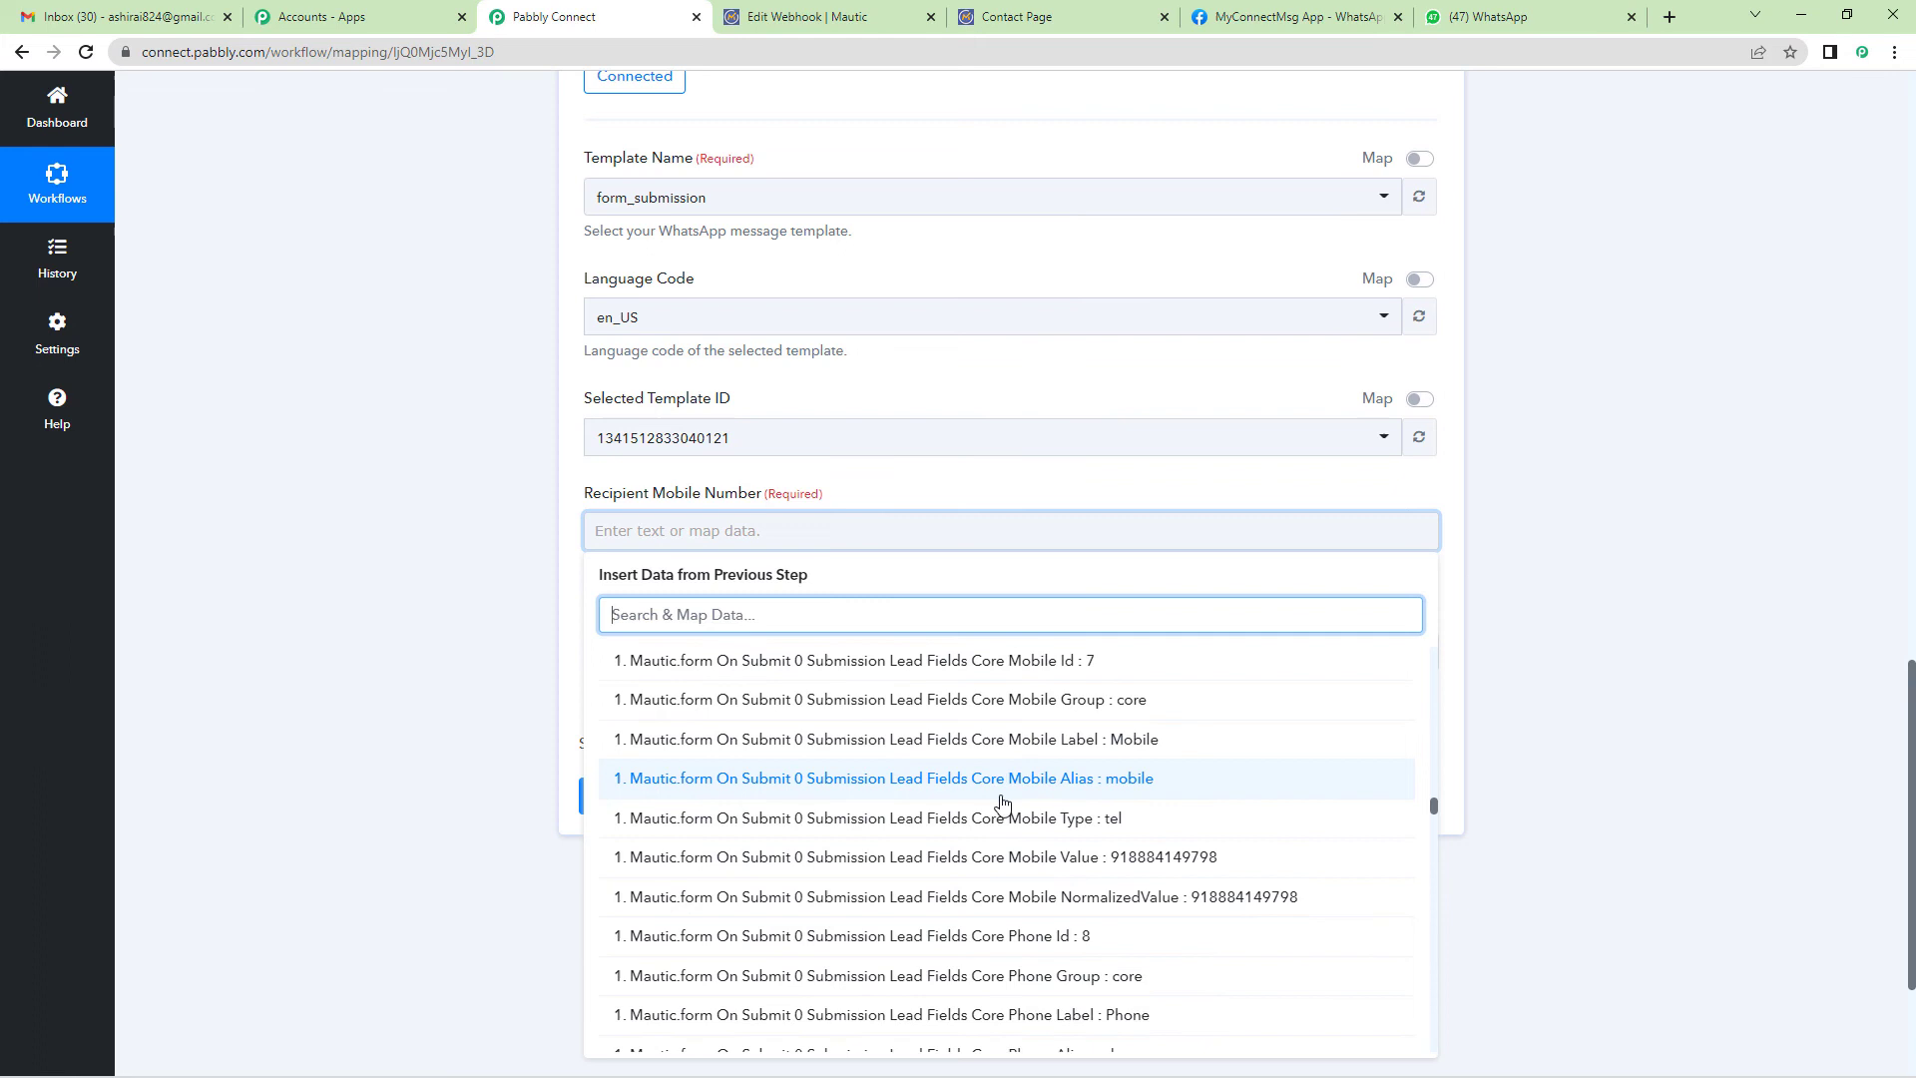
left_click(1016, 860)
left_click(421, 584)
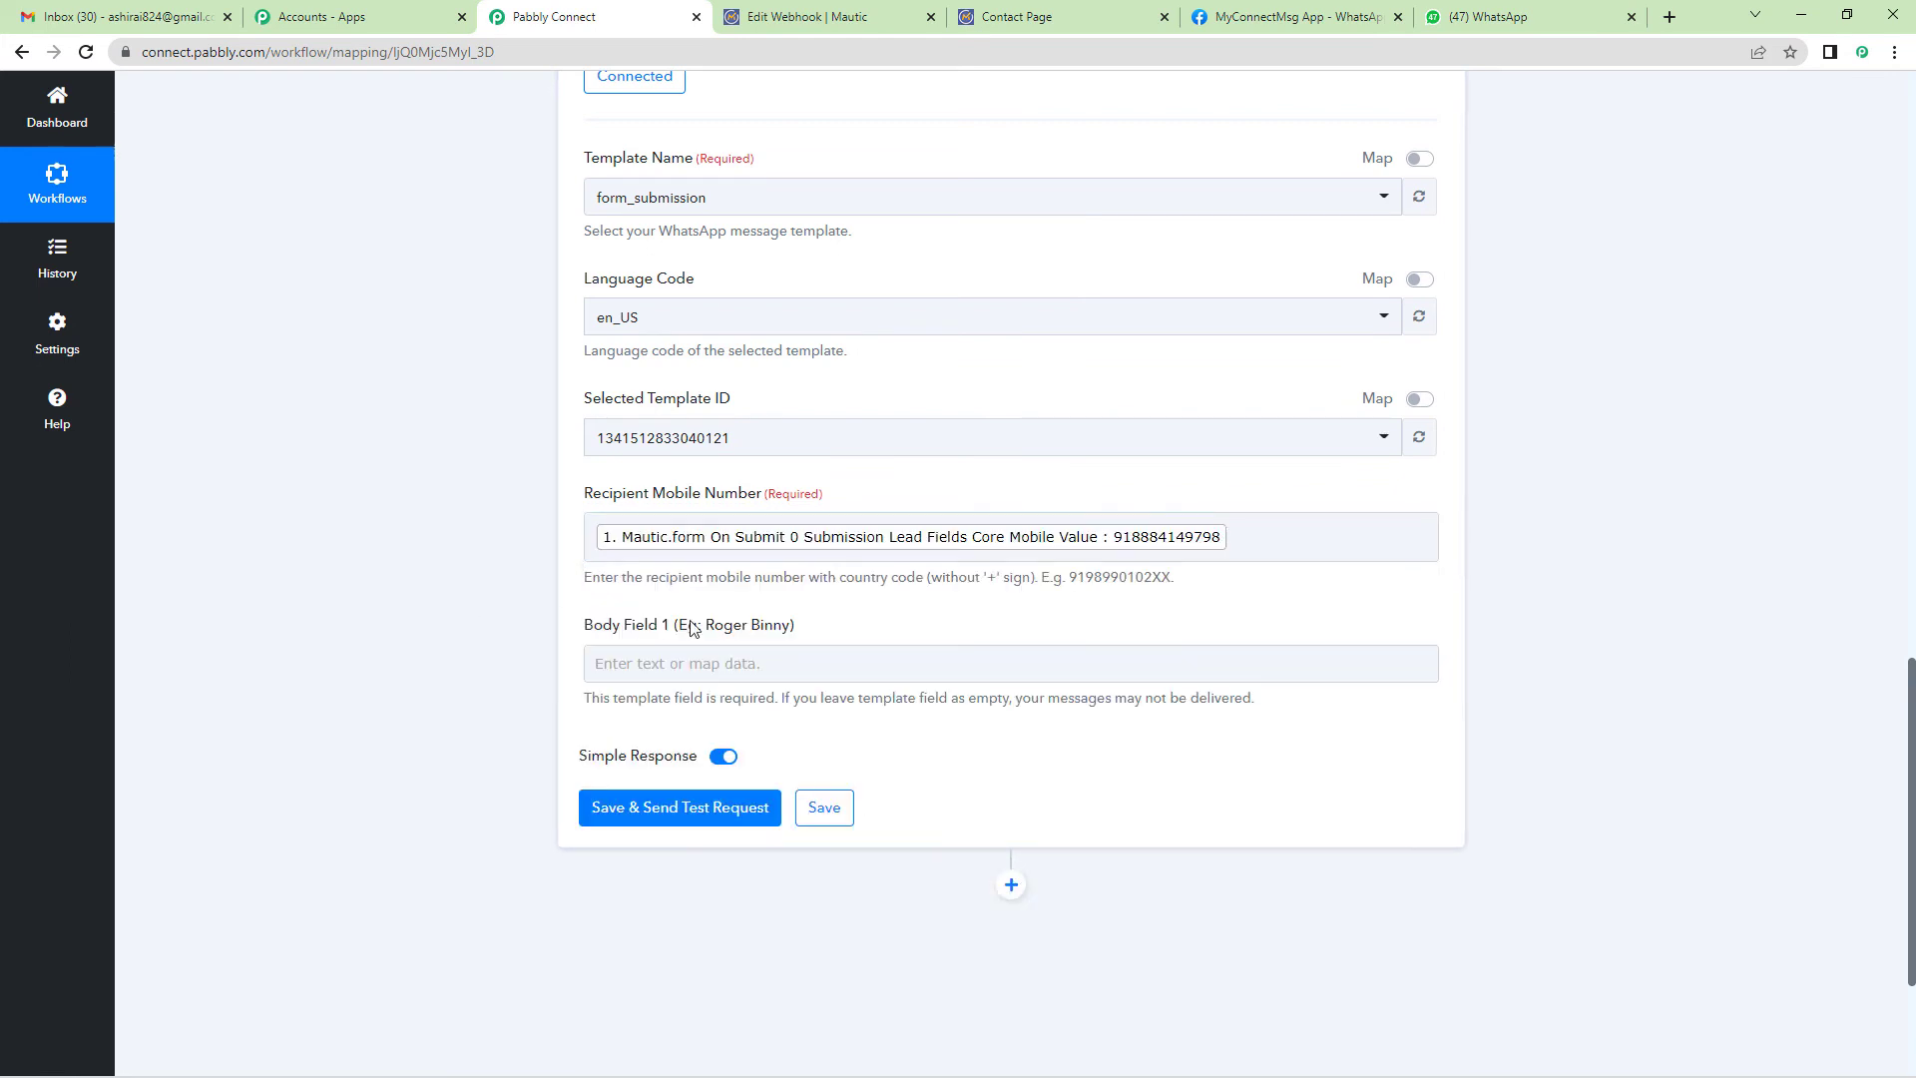
Insert the Mautic Firstname Value and Lastname Value into Body Field 1
scroll(752, 654, "down", 1)
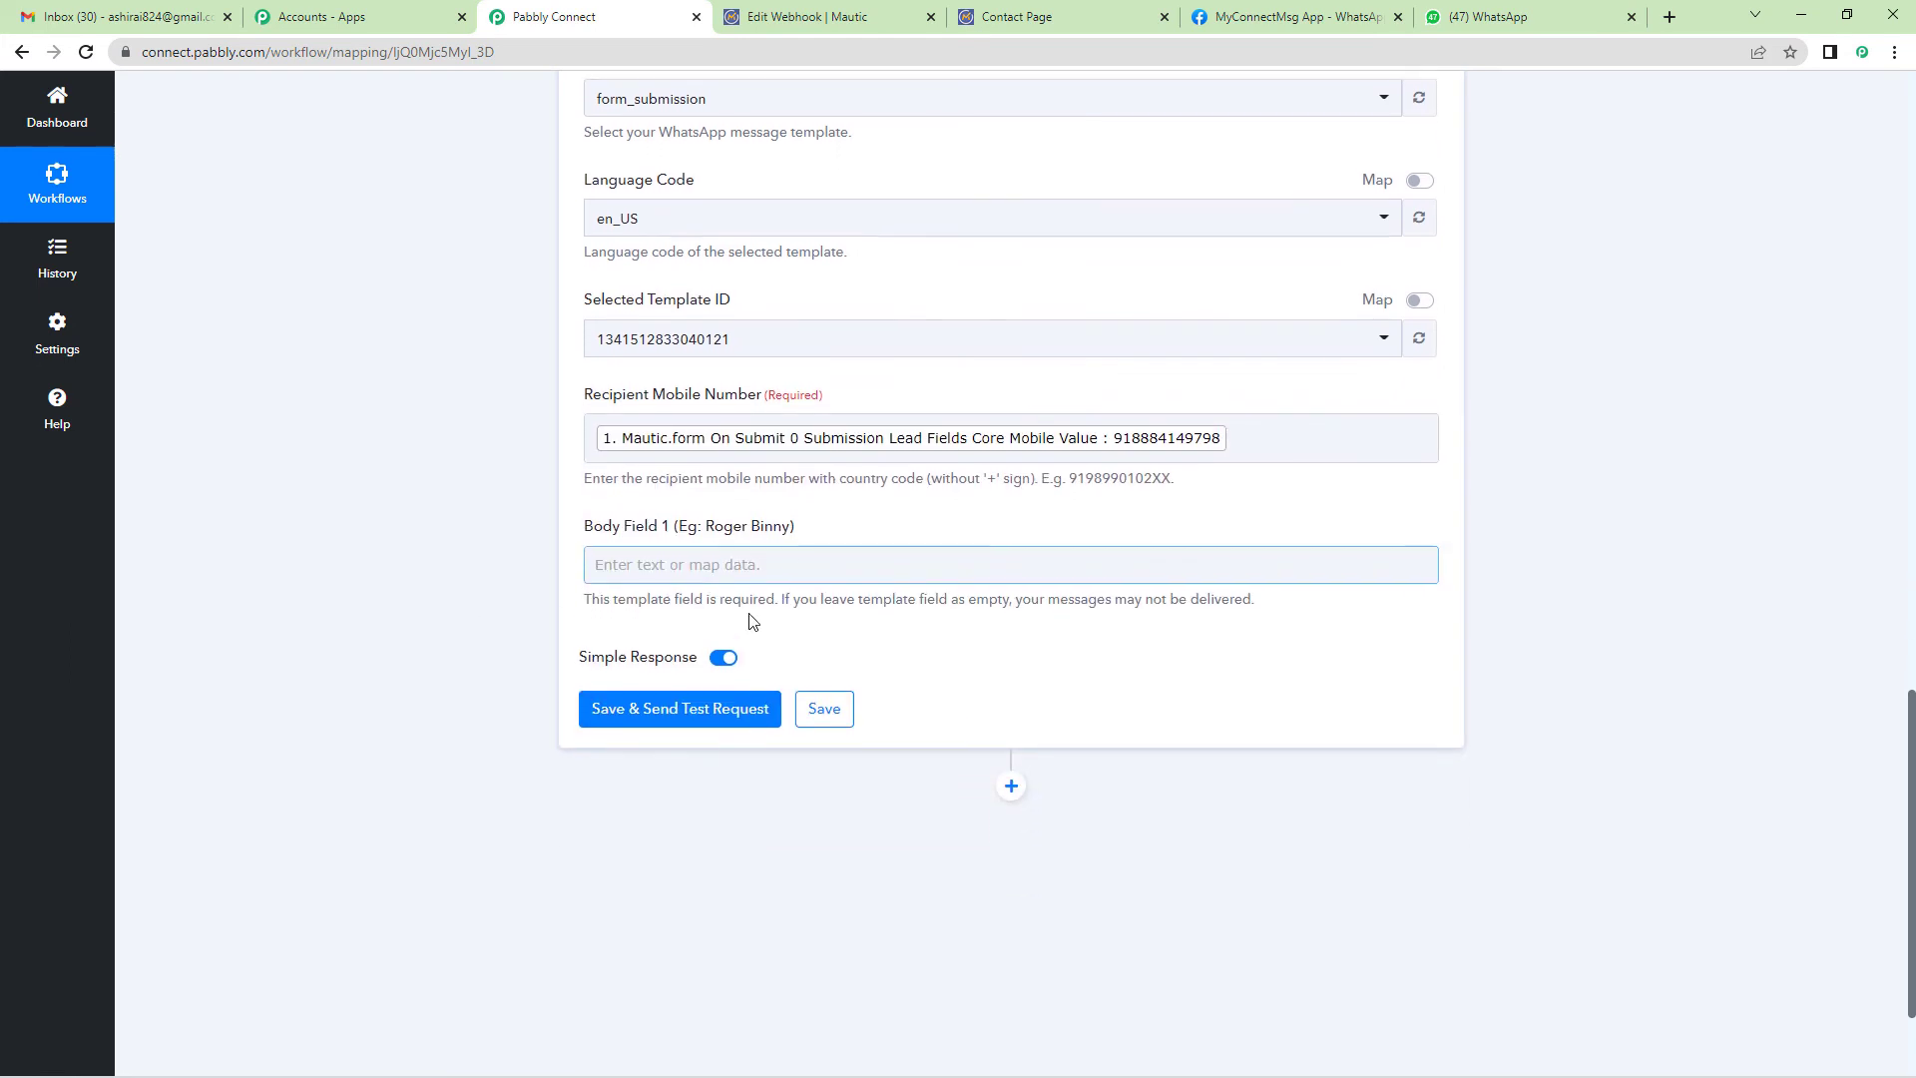
left_click(740, 561)
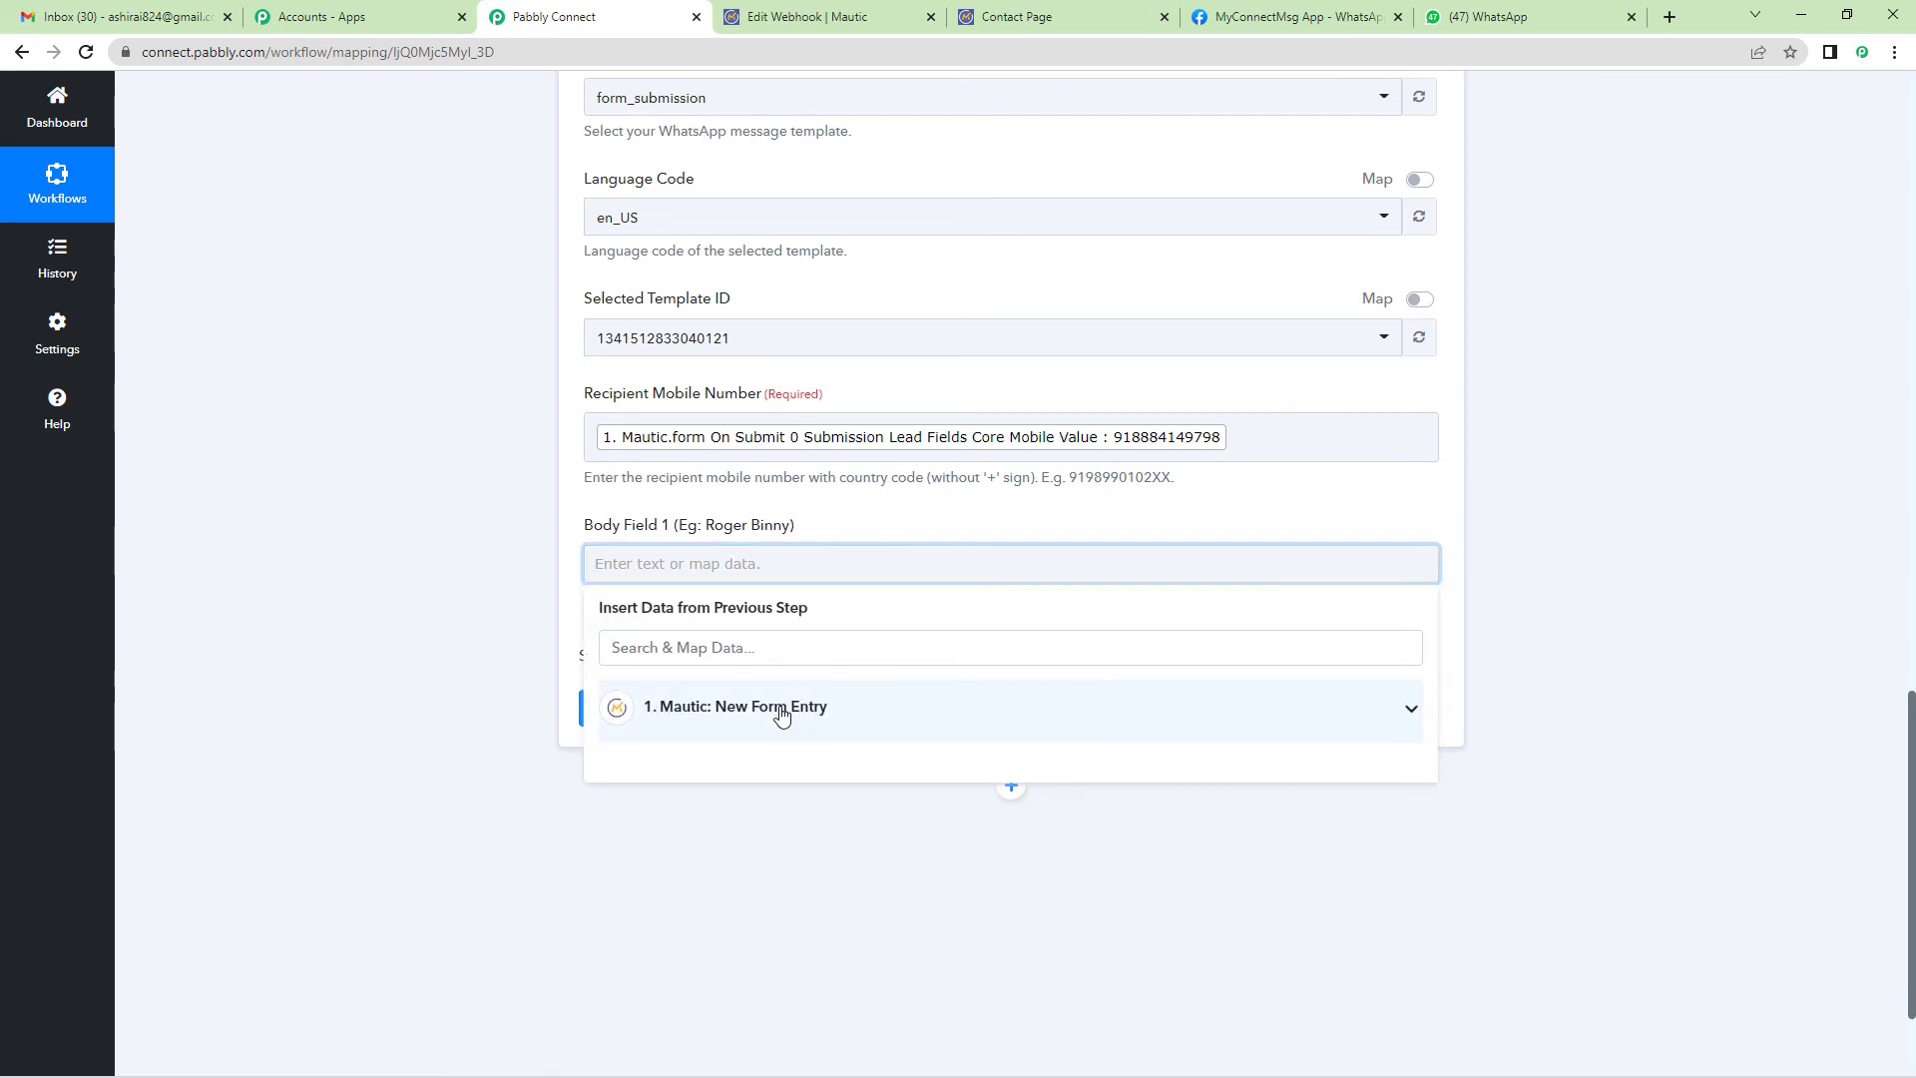
left_click(774, 707)
scroll(945, 736, "down", 10)
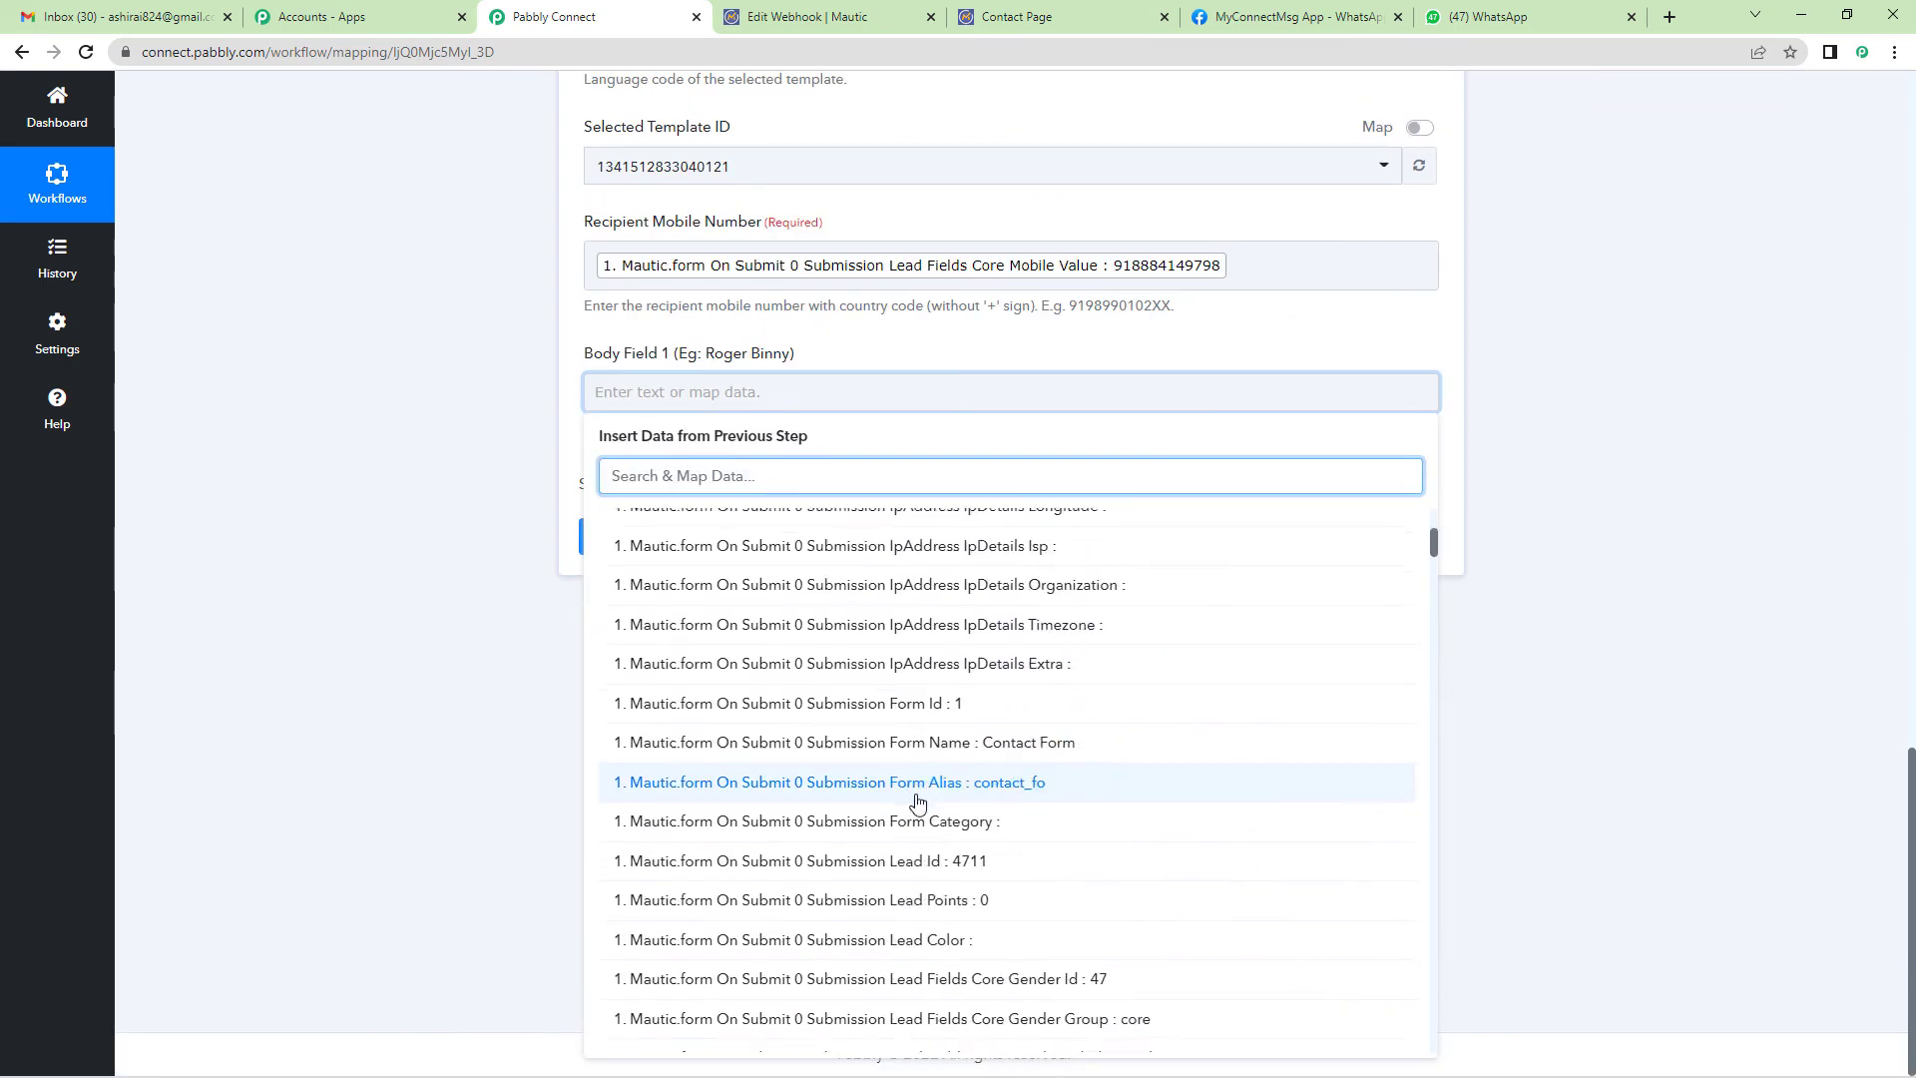
scroll(917, 806, "down", 10)
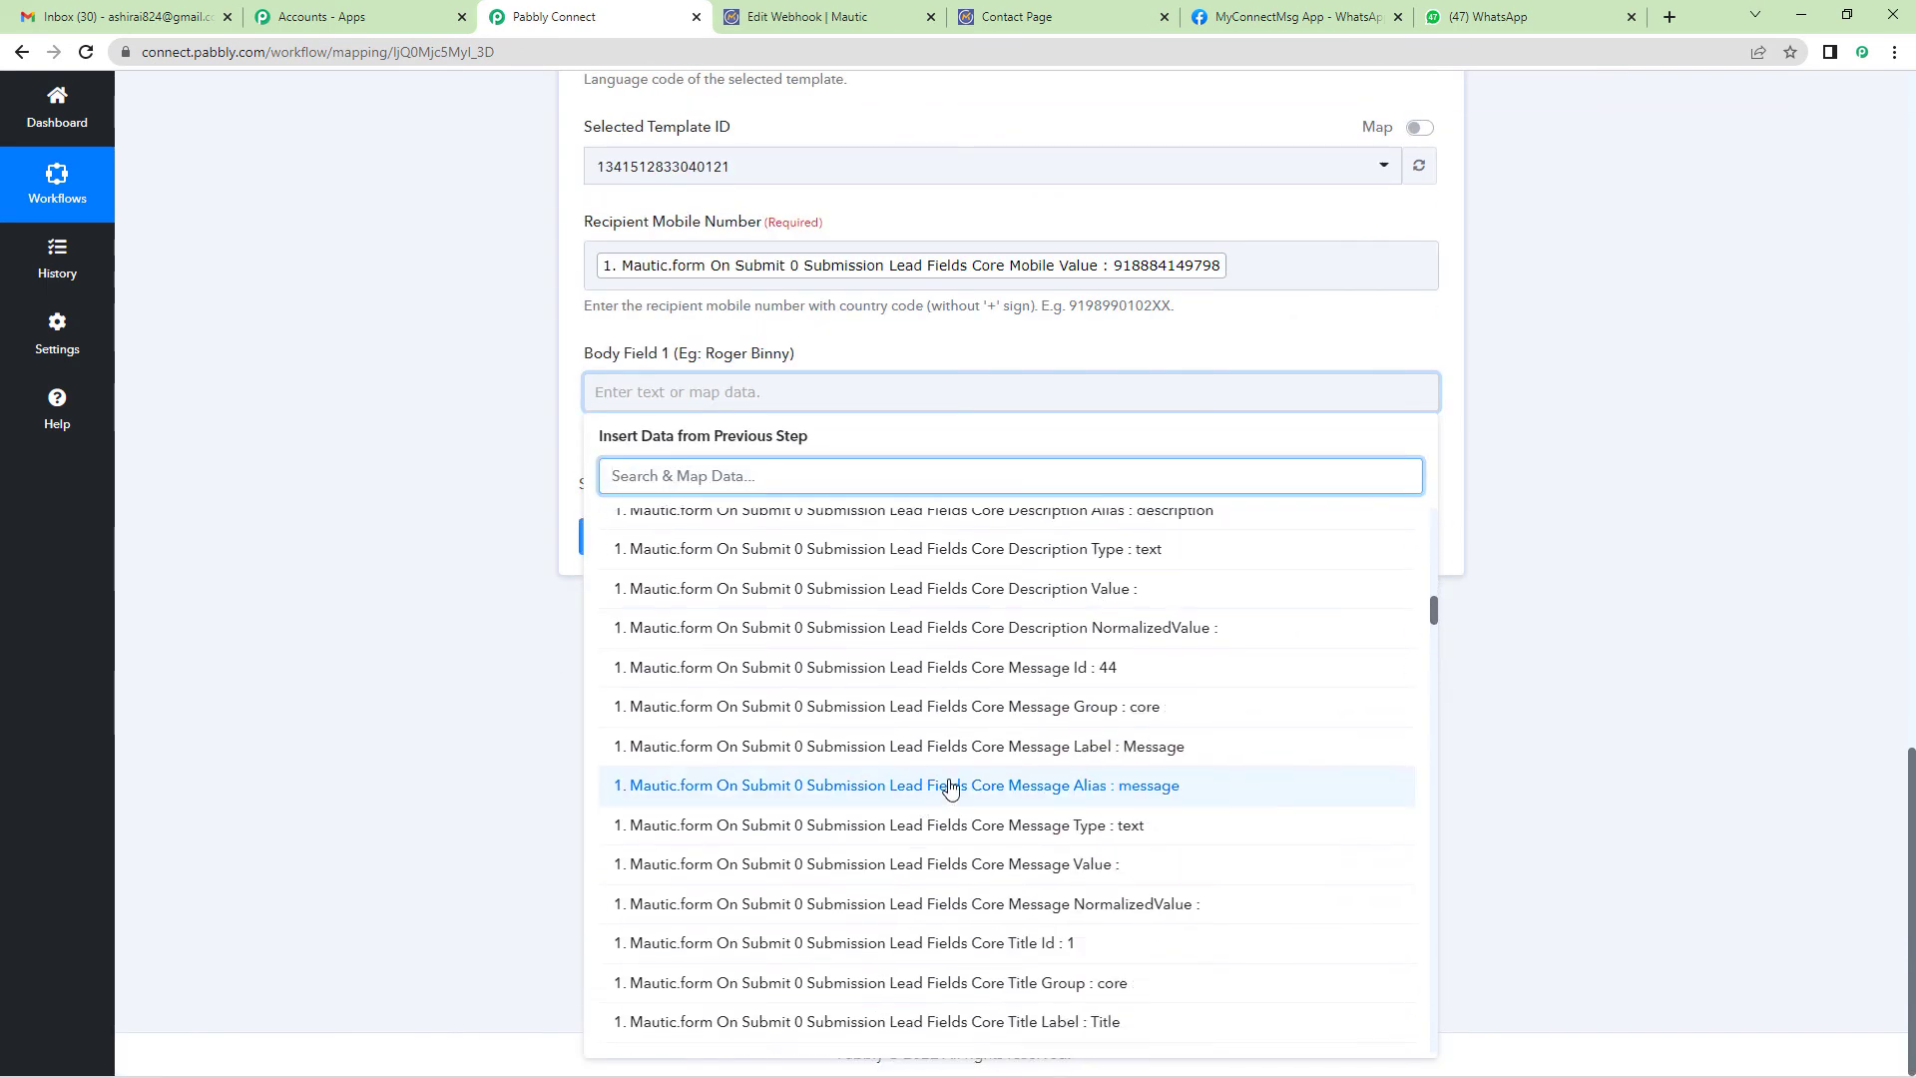
scroll(950, 788, "down", 5)
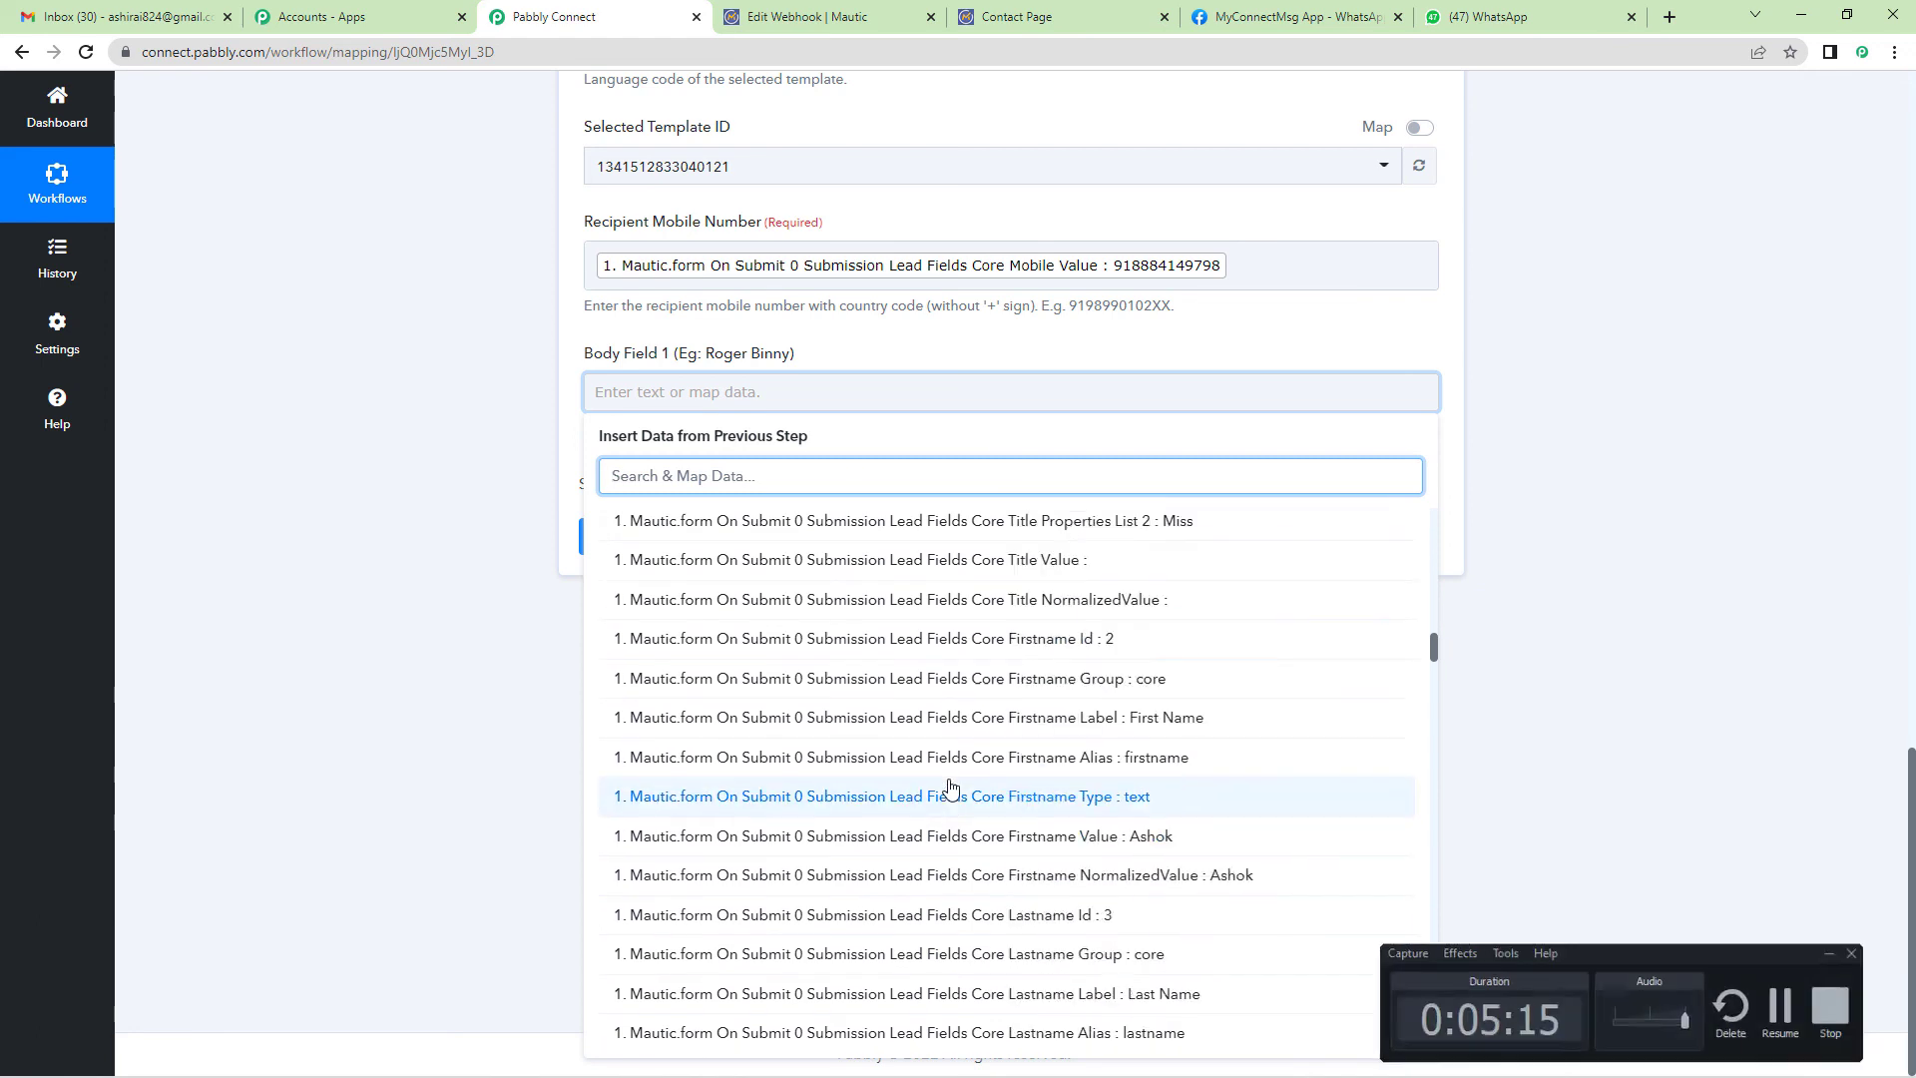
left_click(1003, 843)
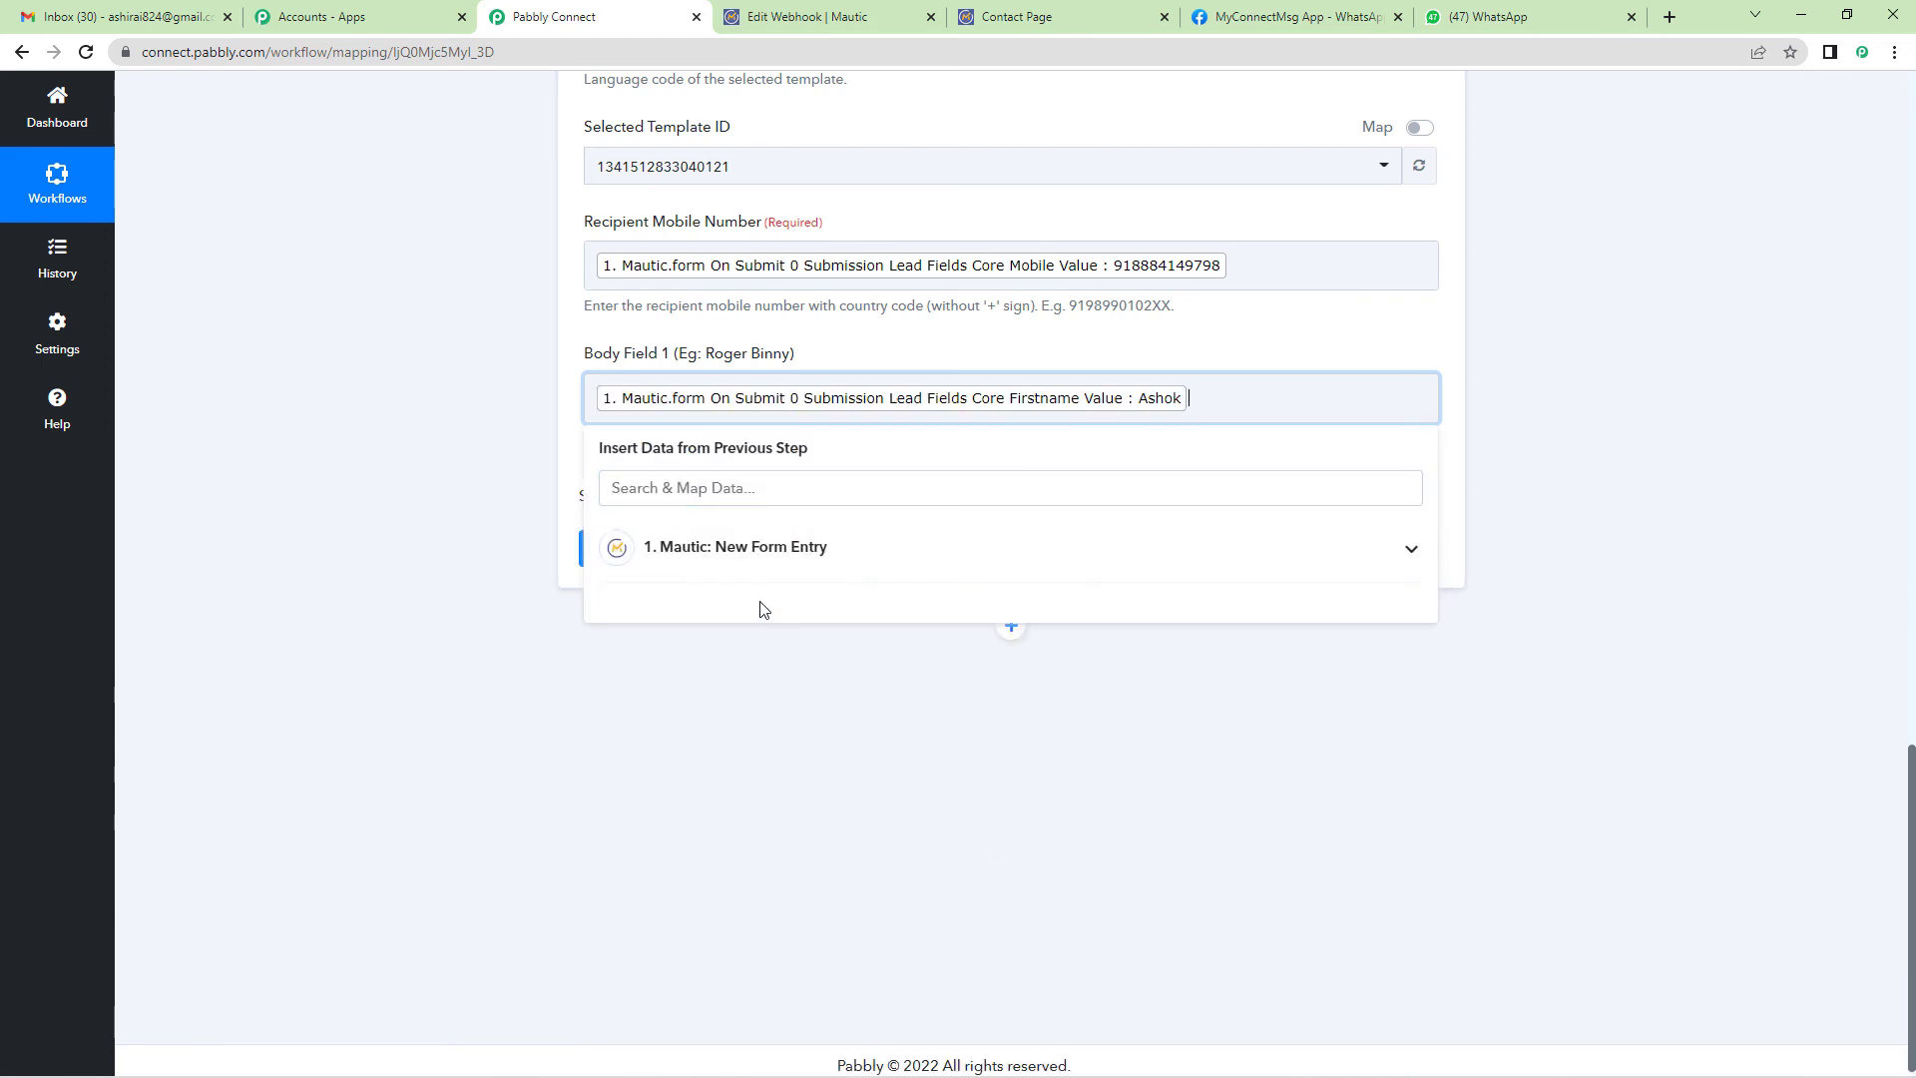
left_click(440, 505)
left_click(1259, 398)
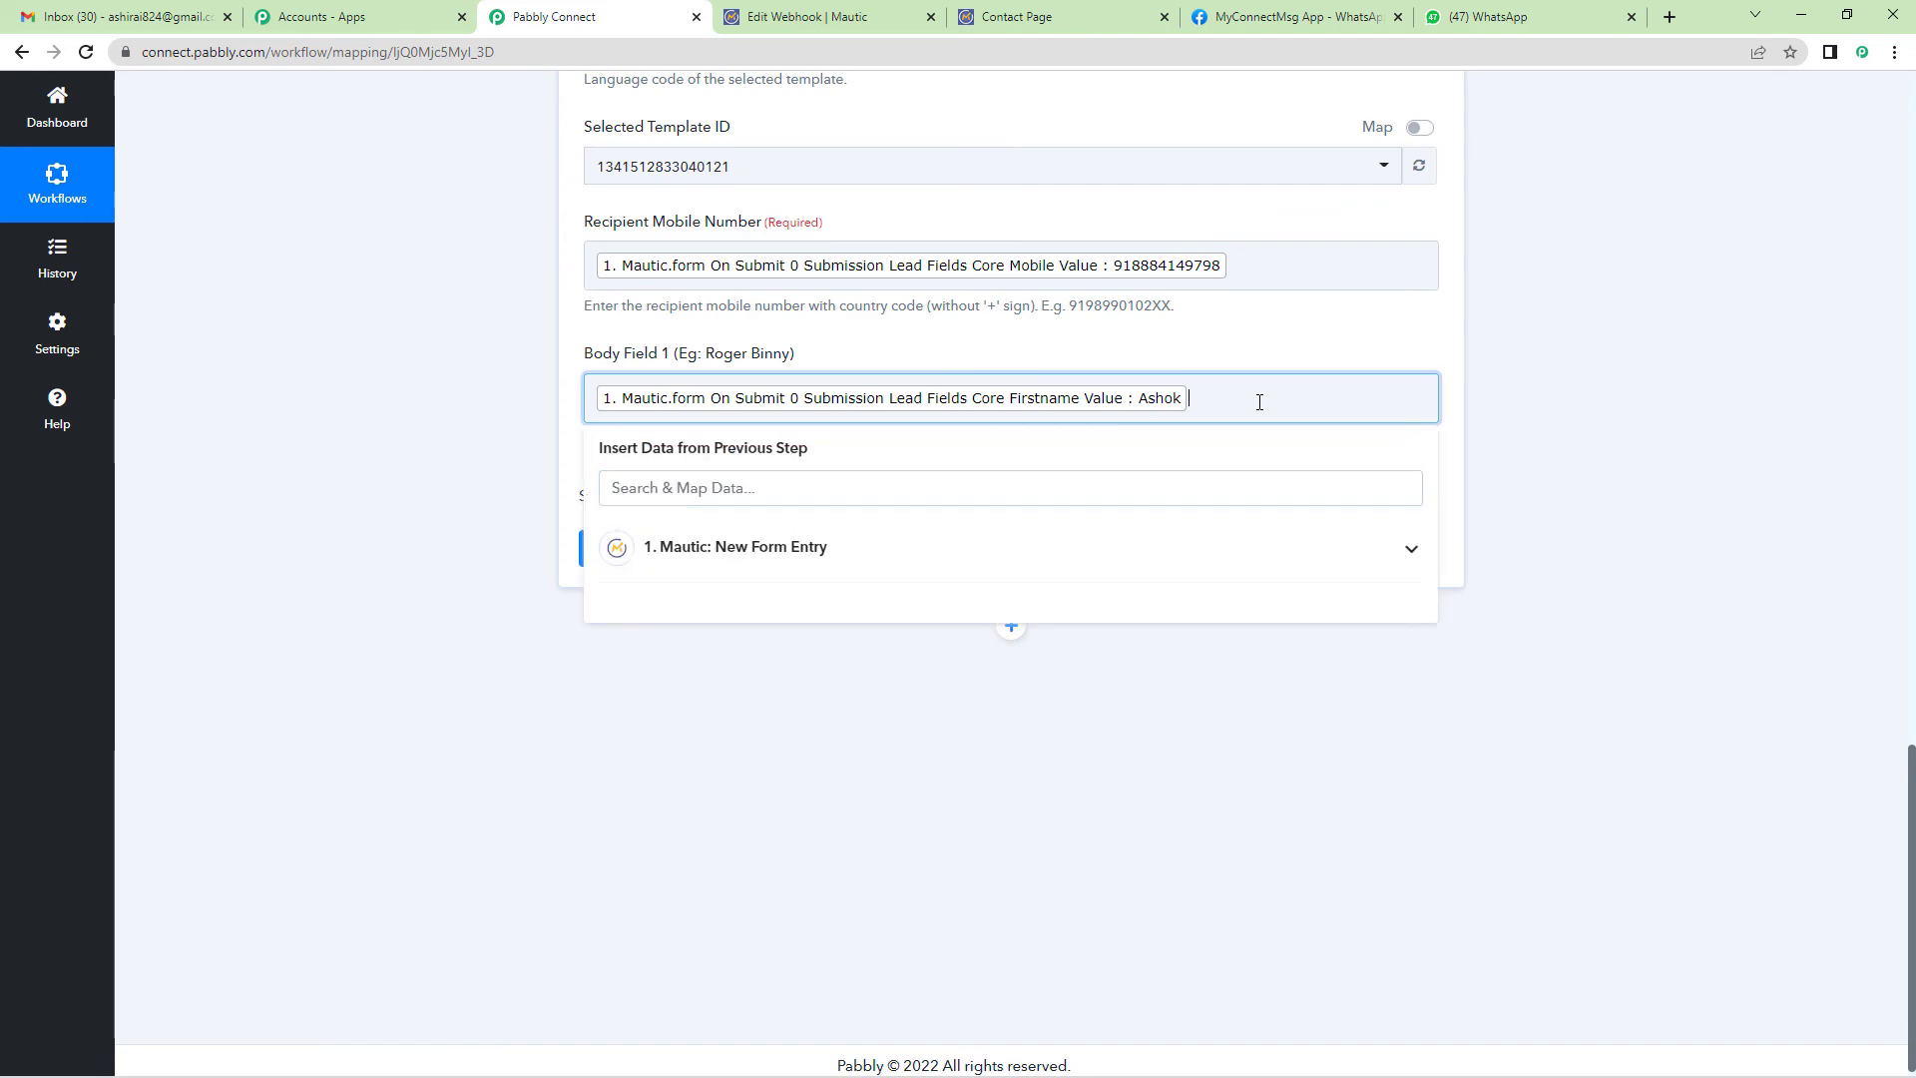
left_click(751, 548)
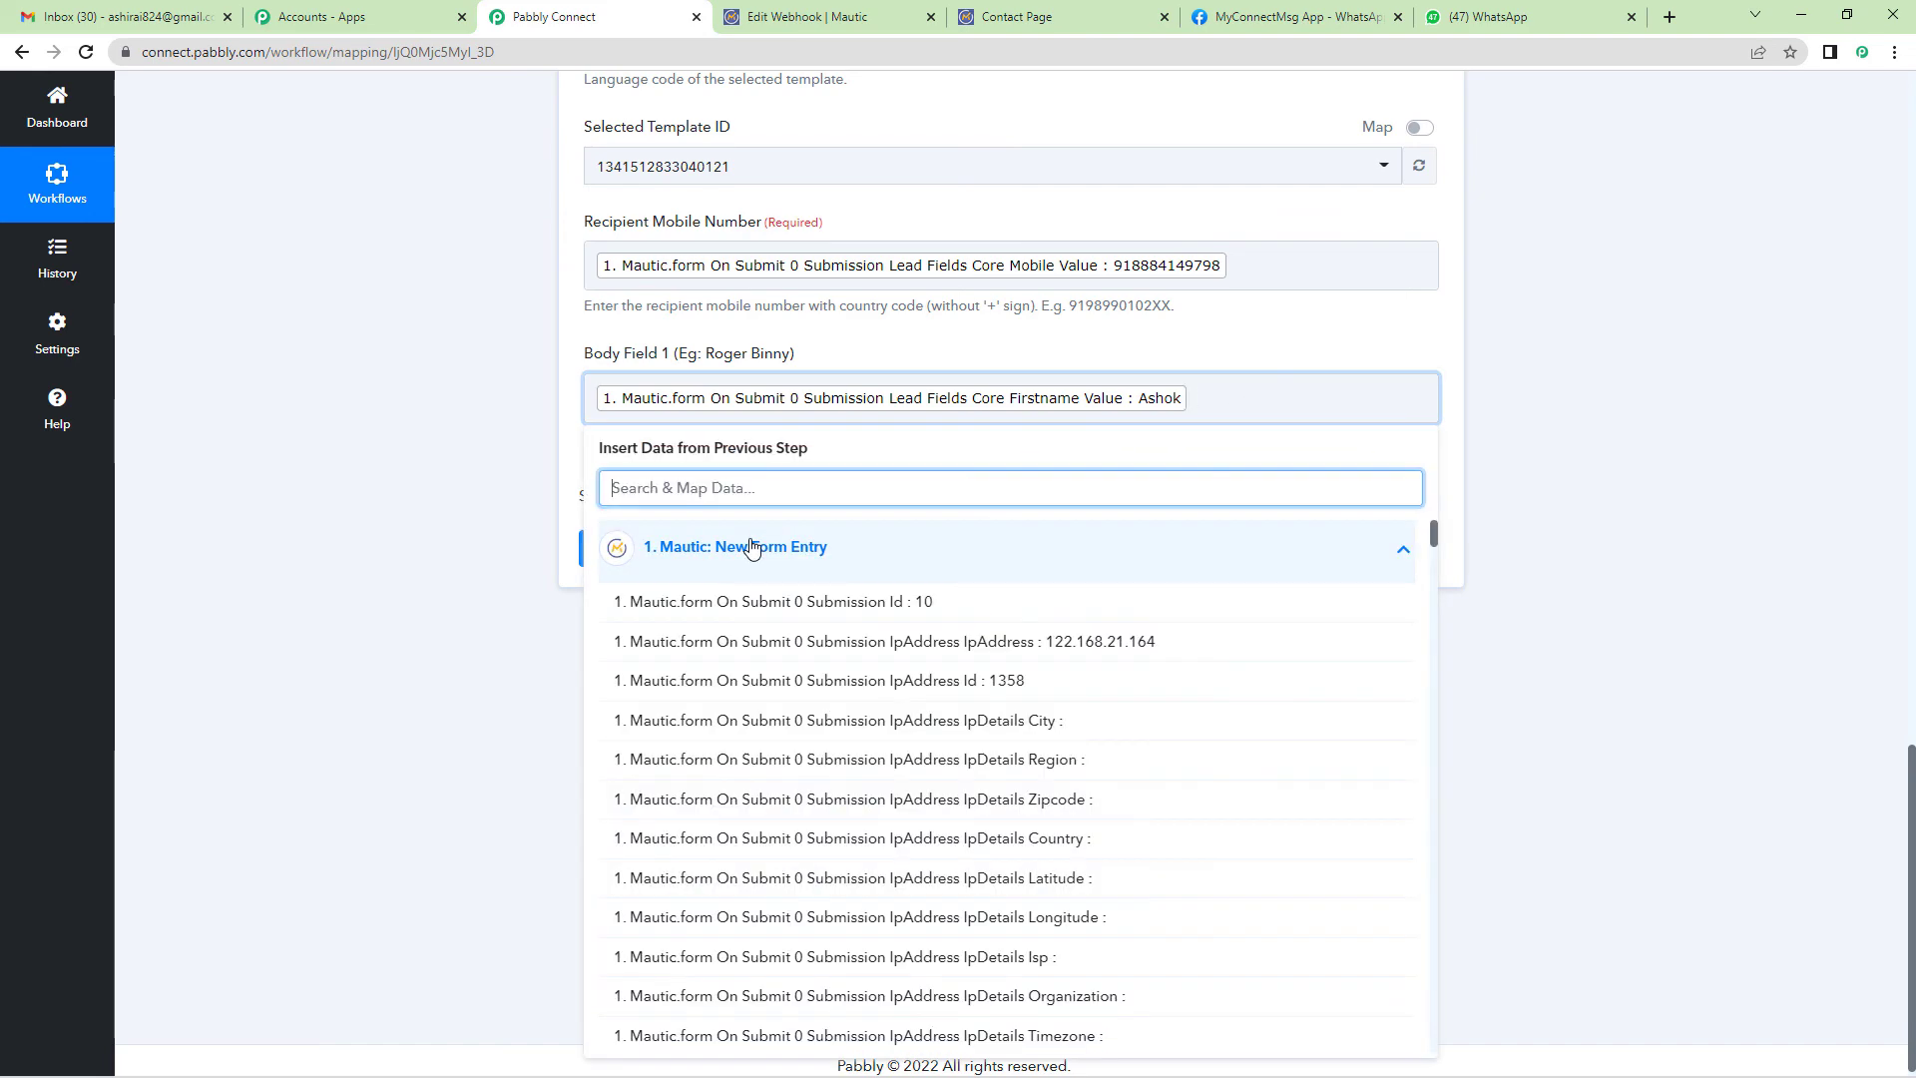
scroll(1031, 740, "down", 6)
scroll(1032, 745, "down", 12)
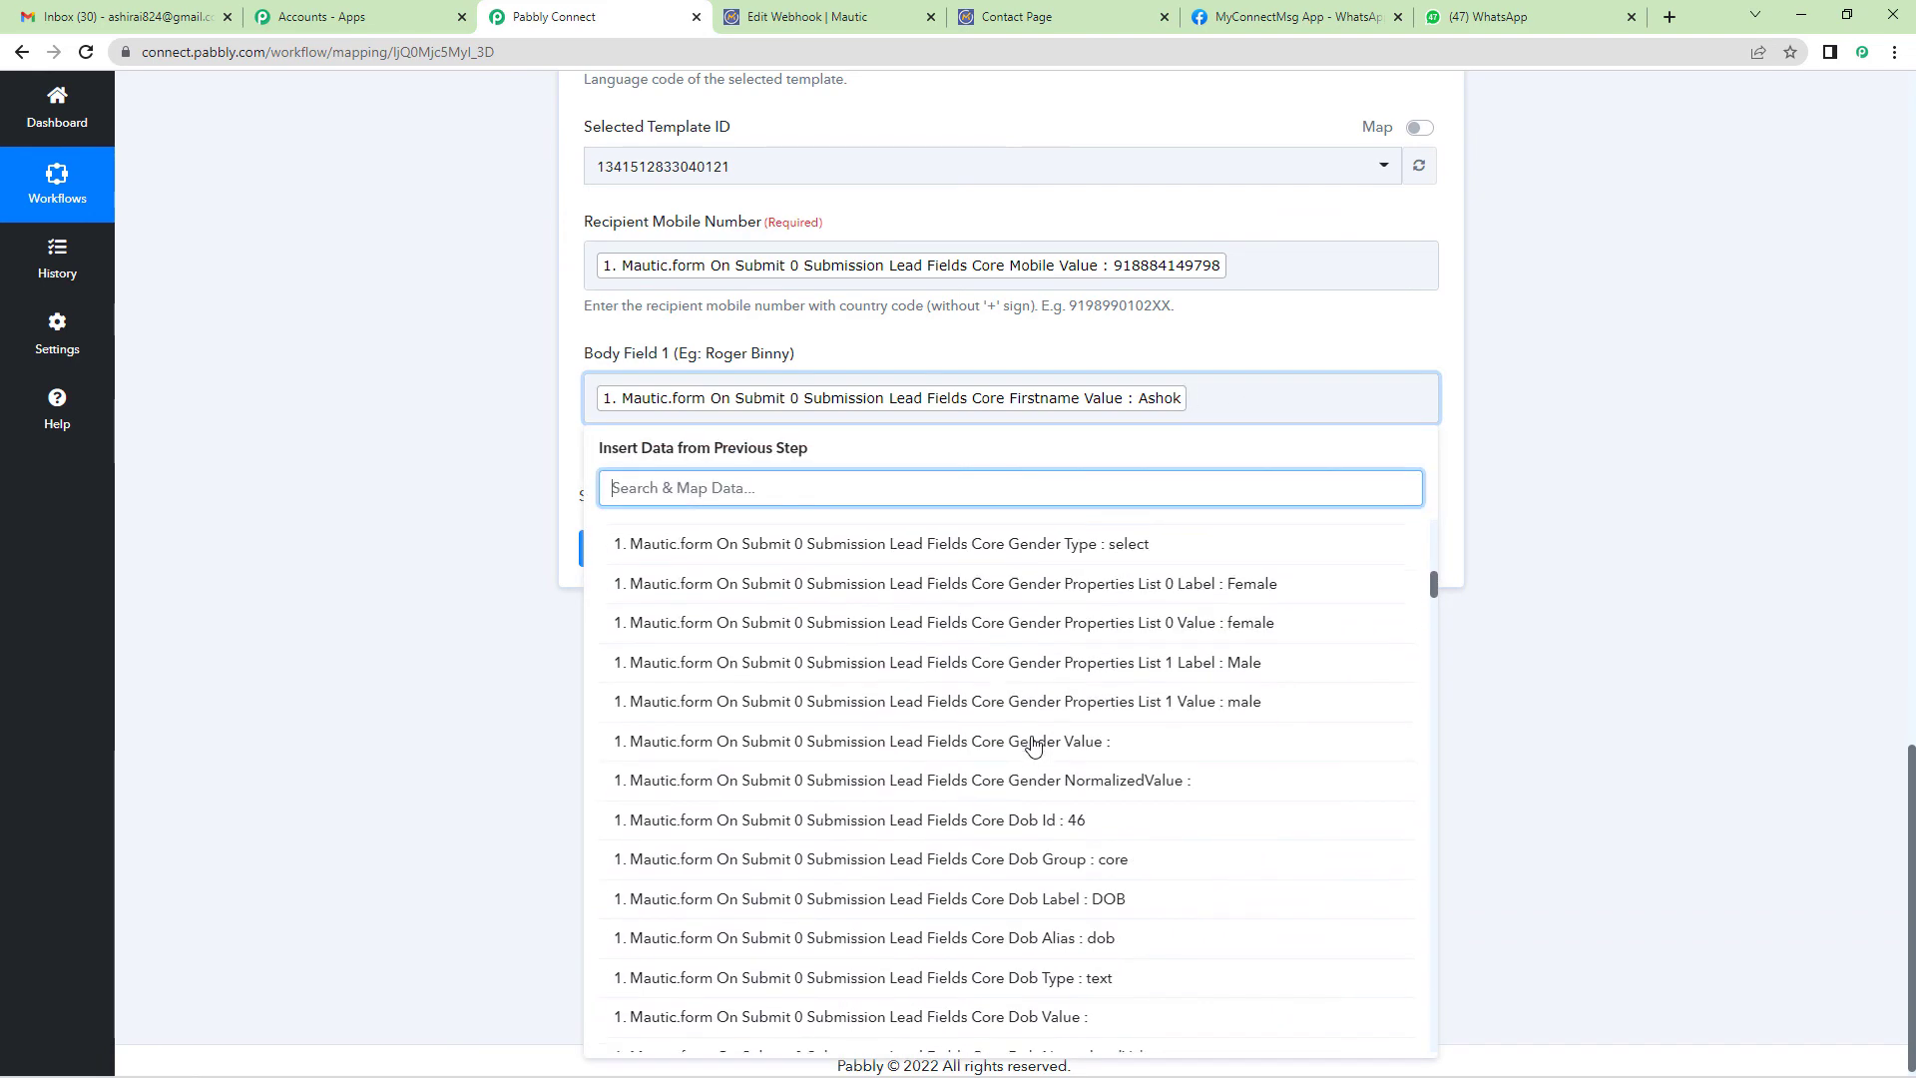
scroll(1033, 745, "down", 8)
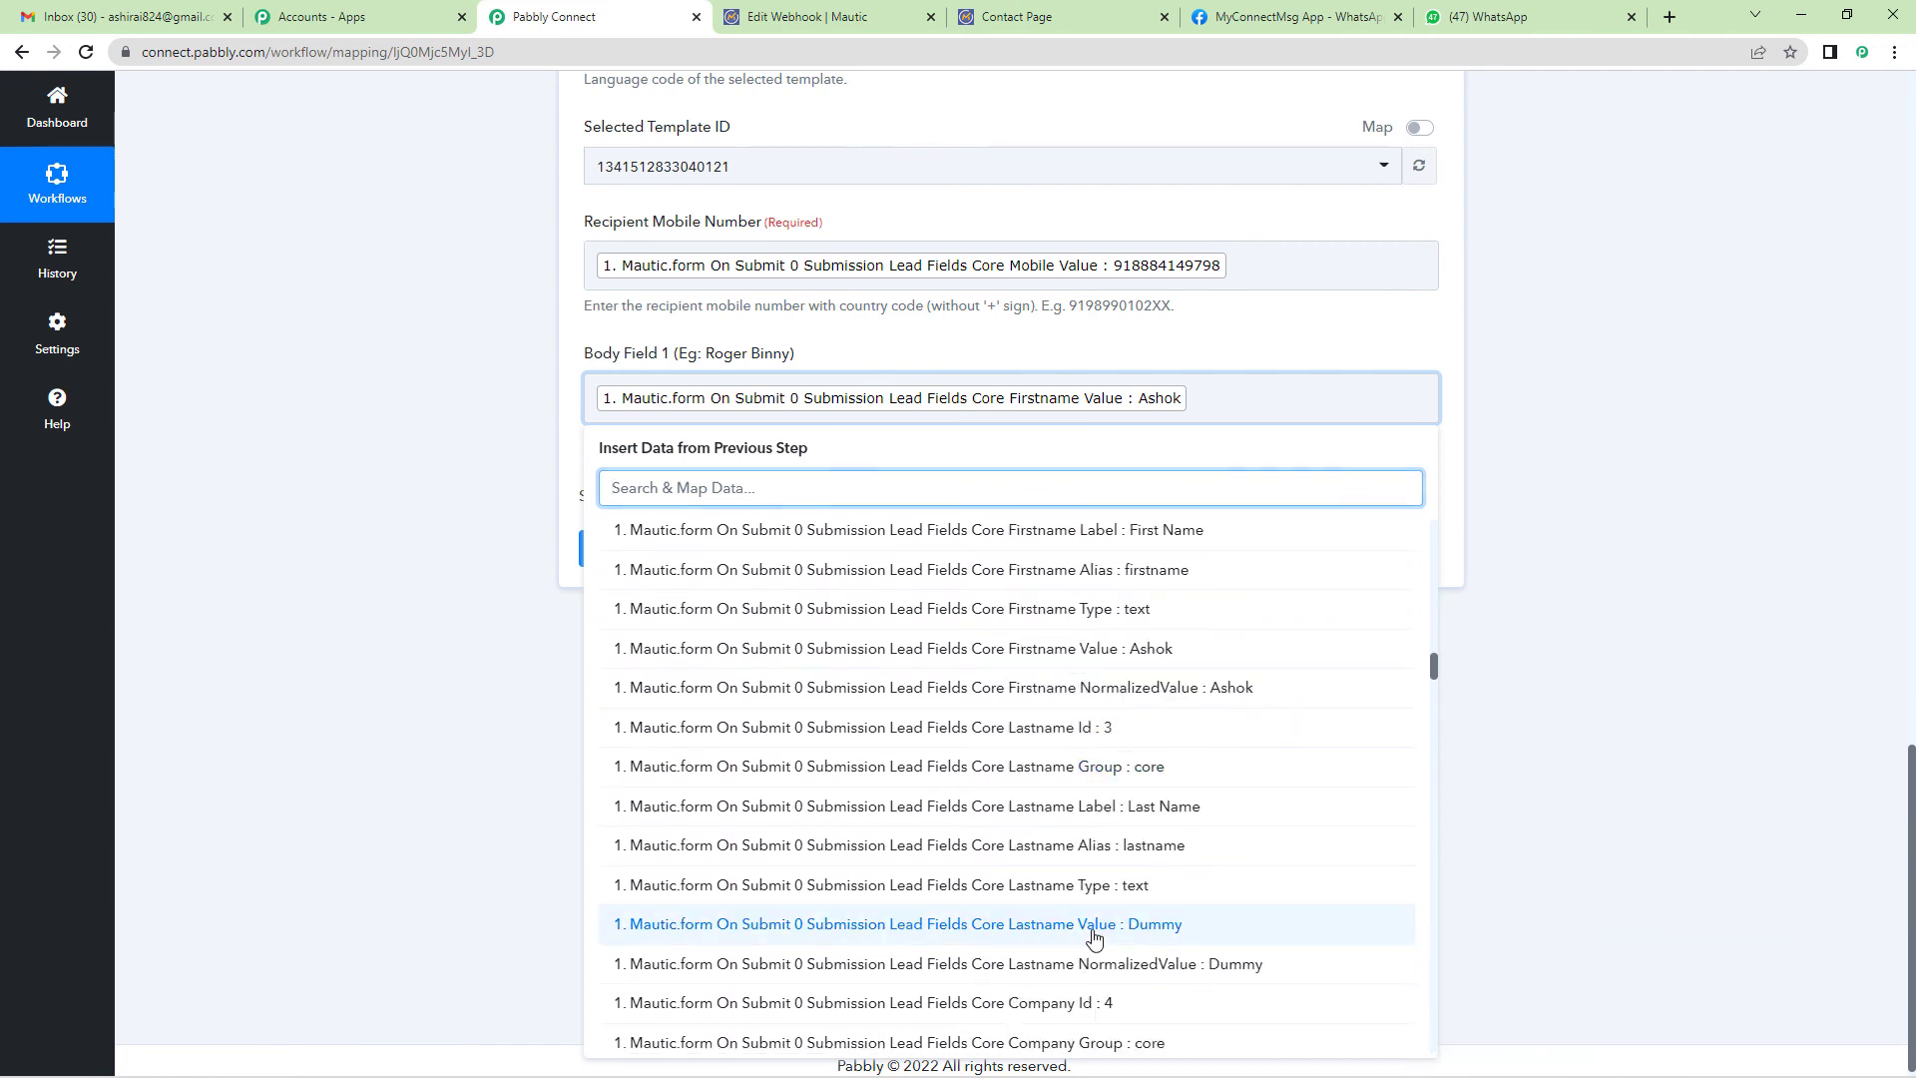
left_click(1095, 938)
left_click(423, 518)
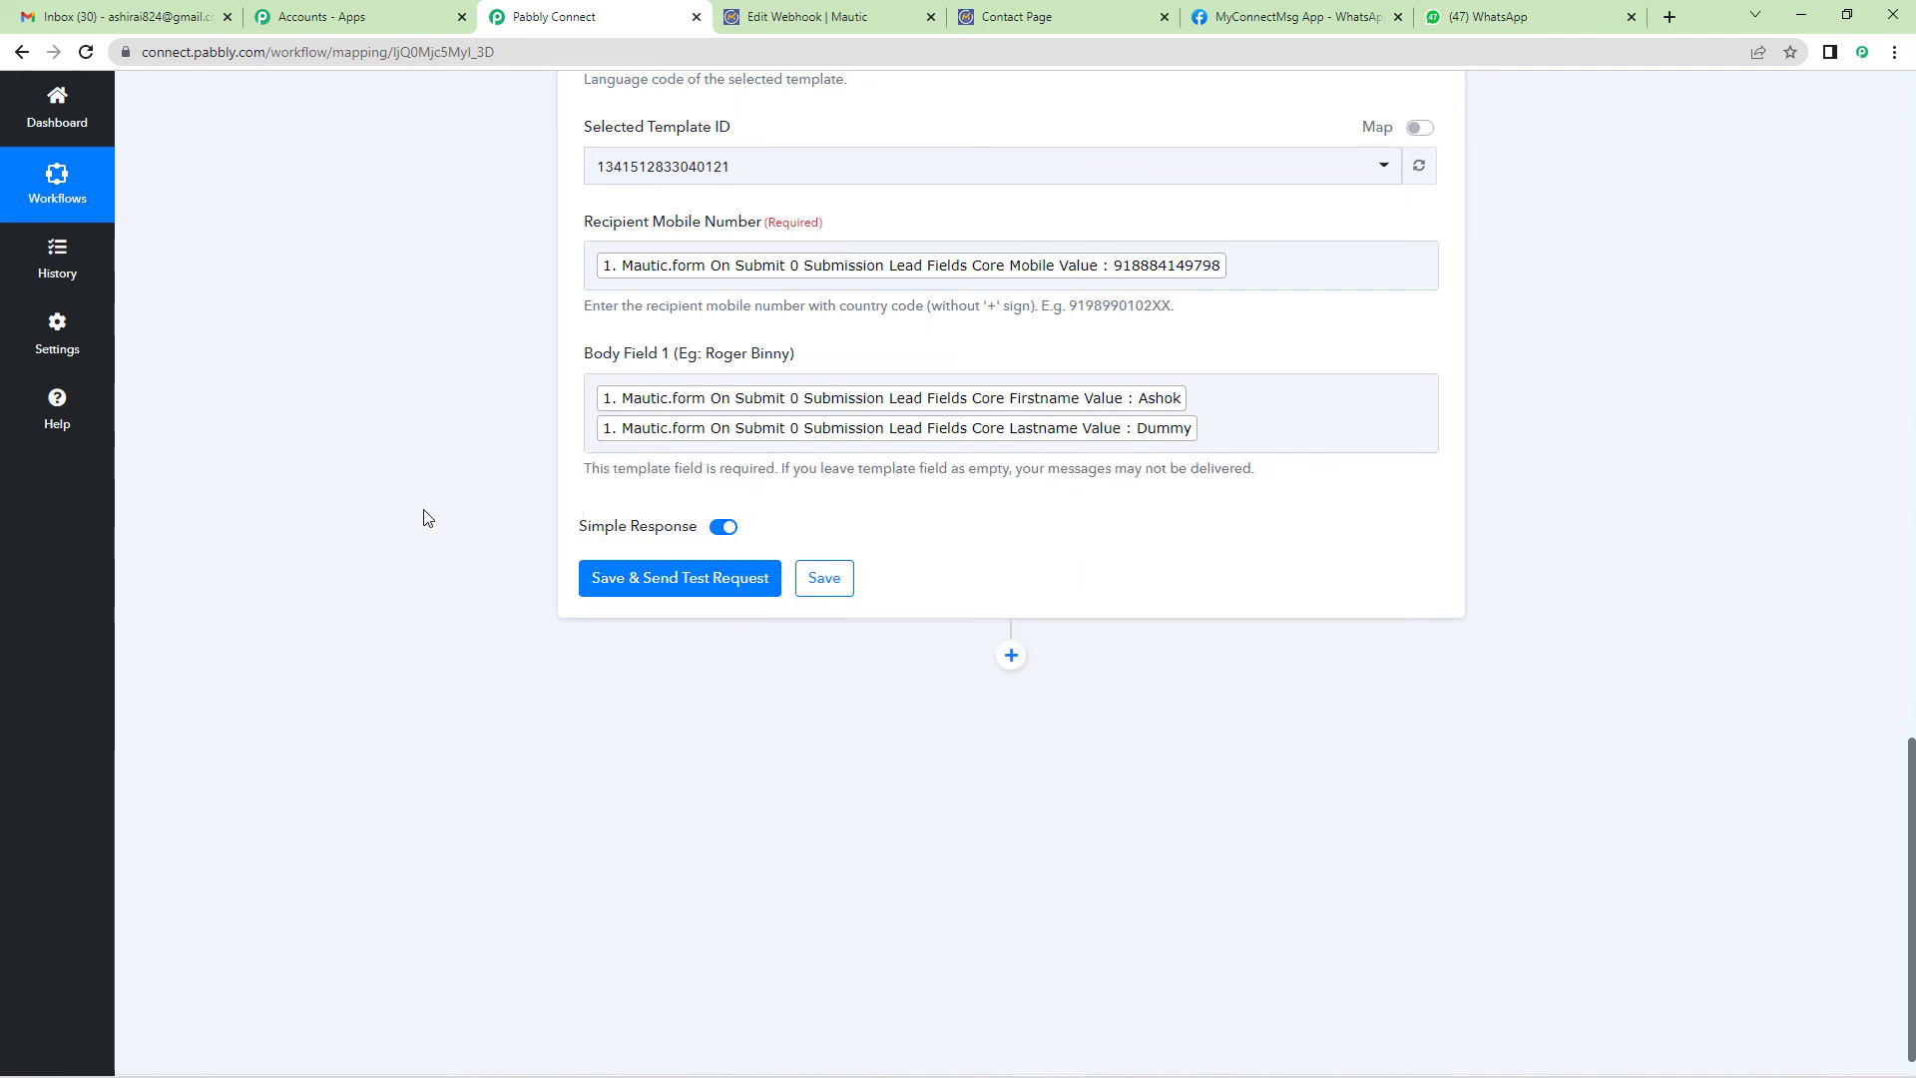
Save the WhatsApp step, send a test request, and check delivery in WhatsApp Web
left_click(642, 588)
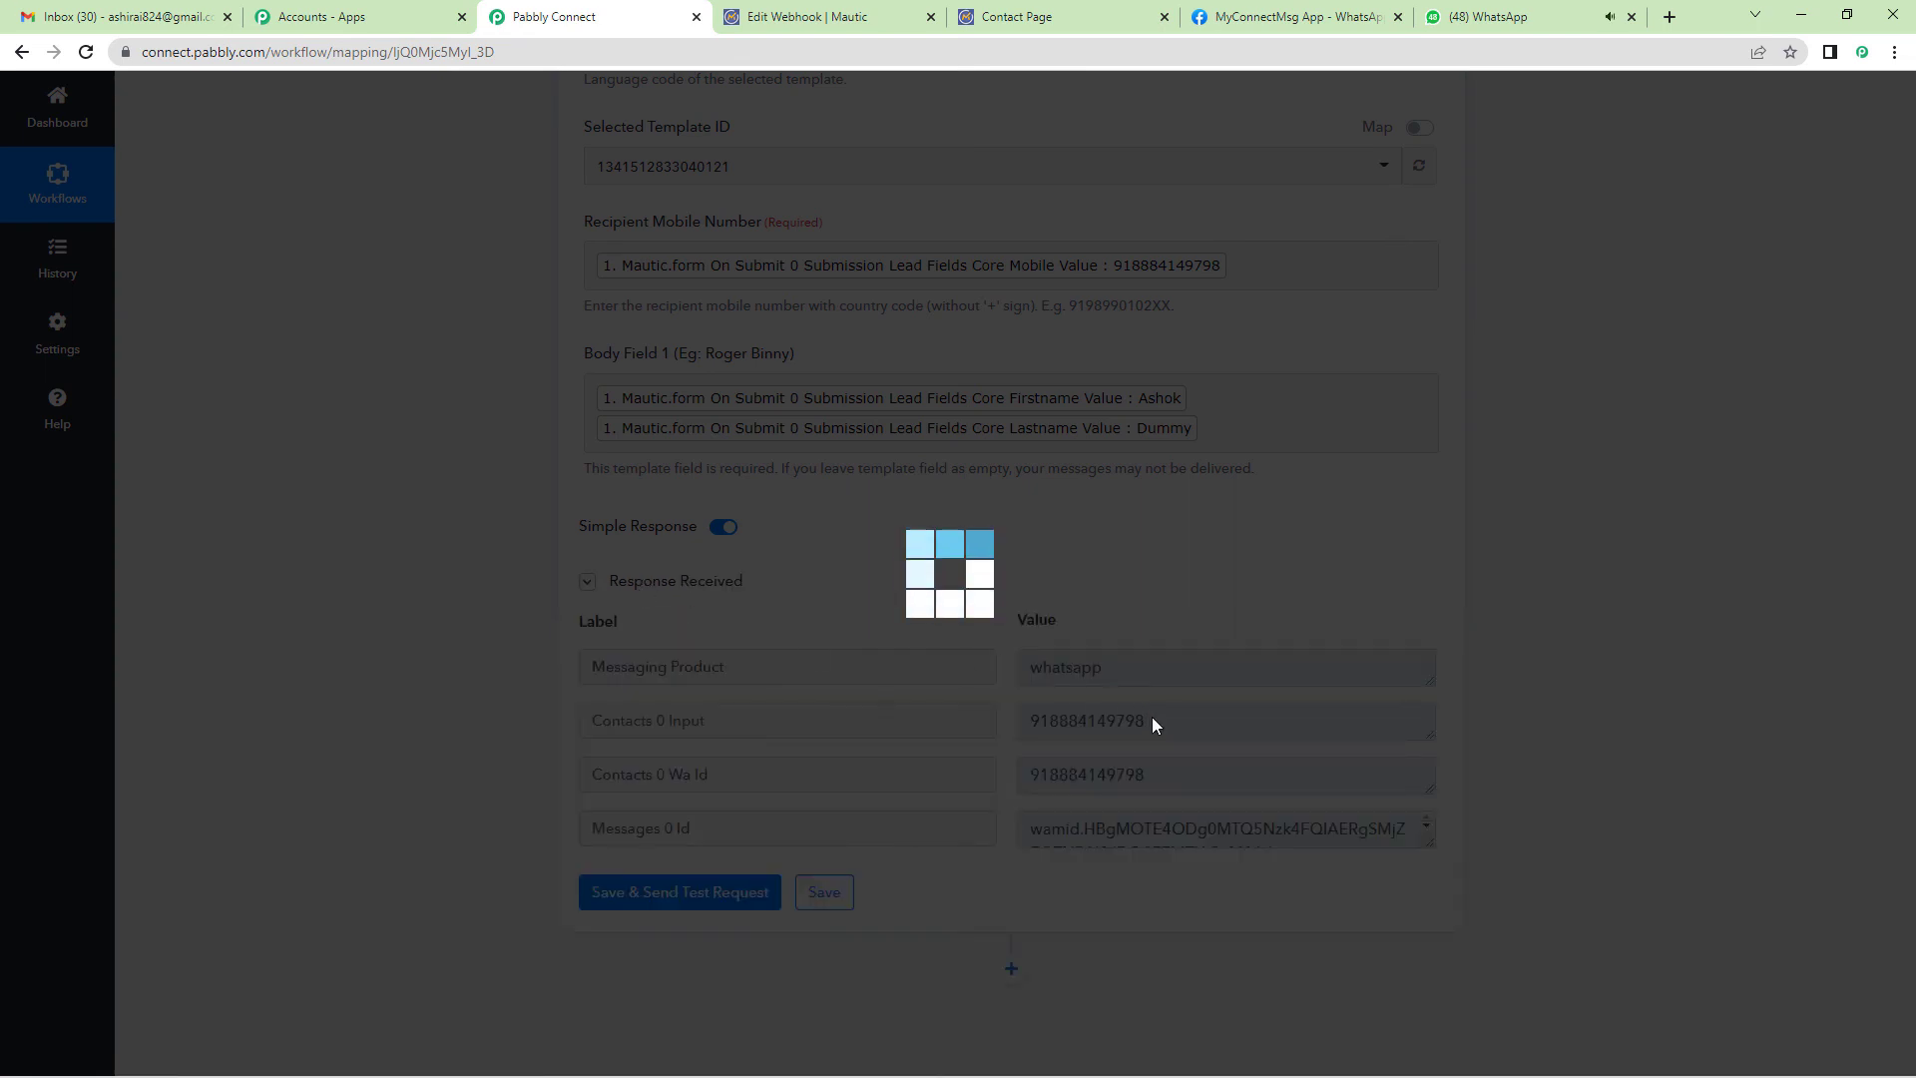
scroll(1147, 716, "down", 1)
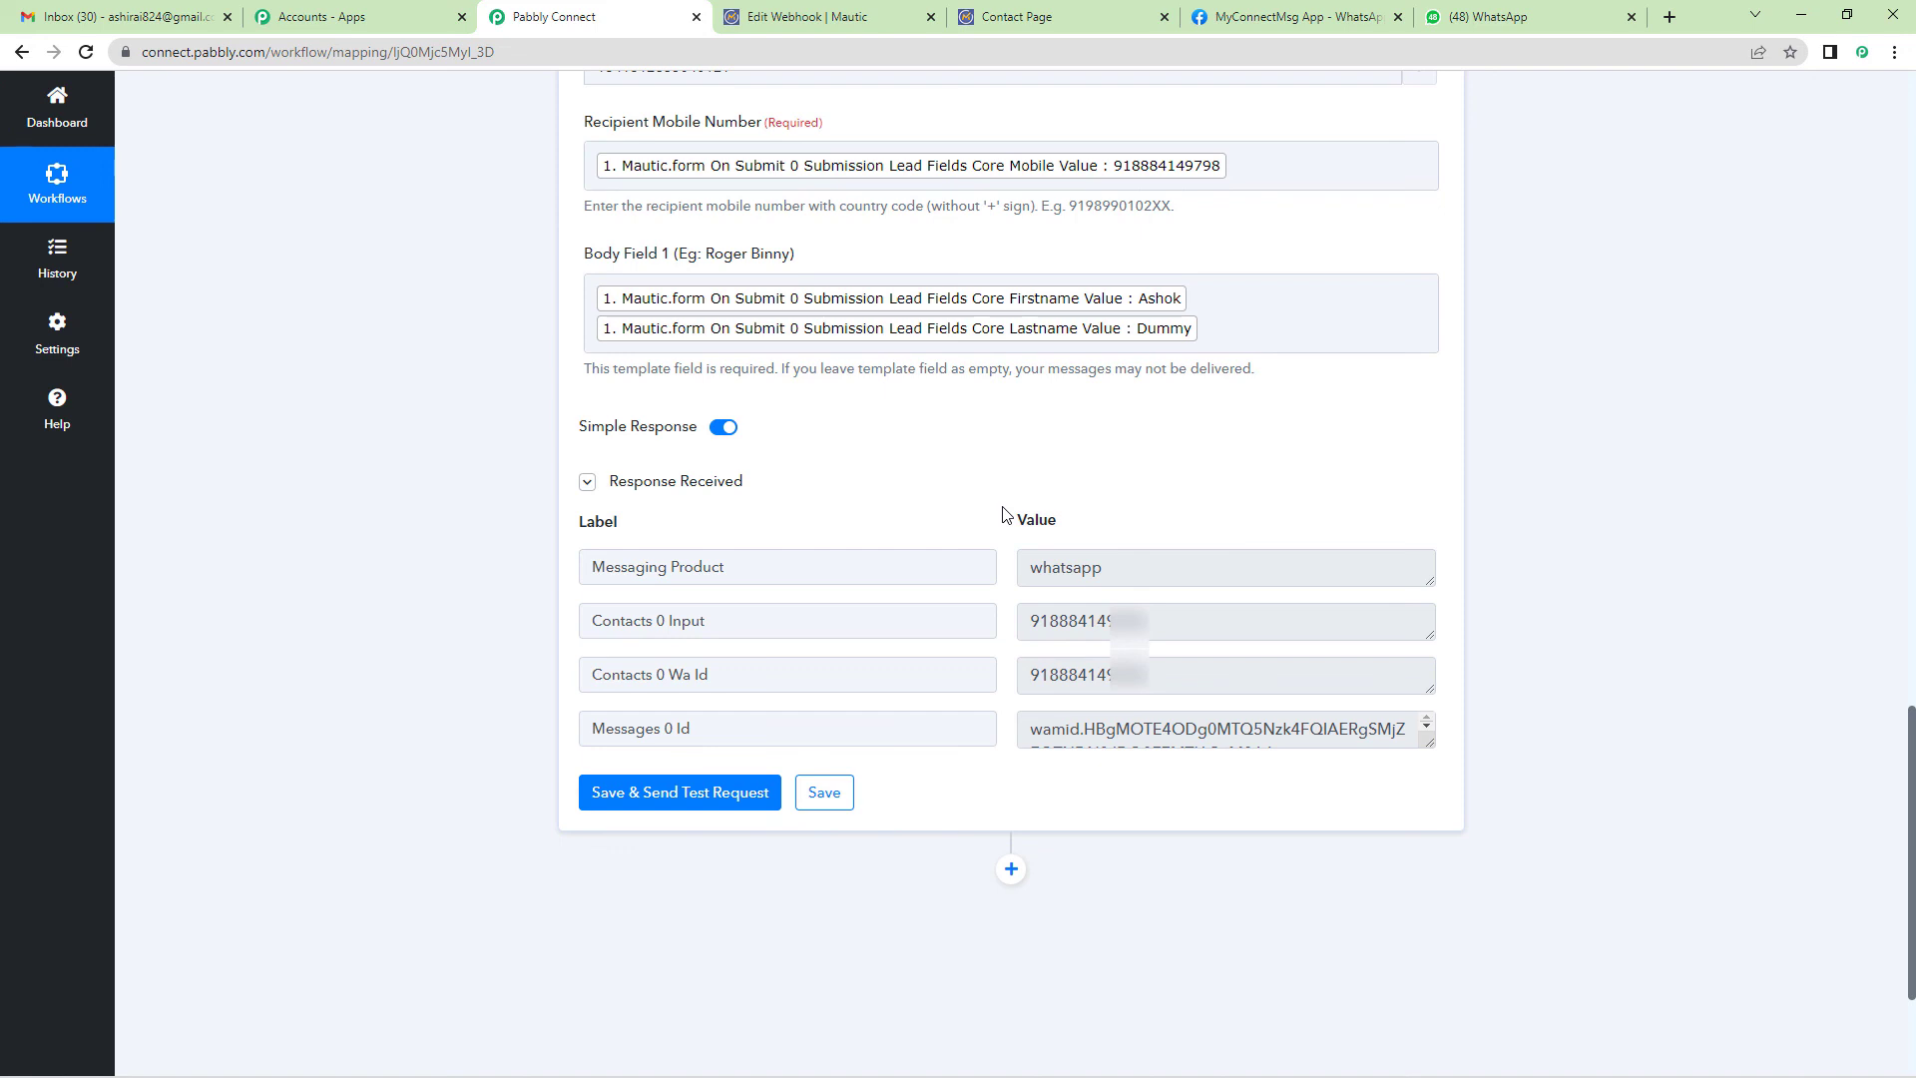
left_click(1507, 17)
Check the Pabbly chat's new thank-you and welcome message in WhatsApp Web, then return to the workflow
left_click(342, 361)
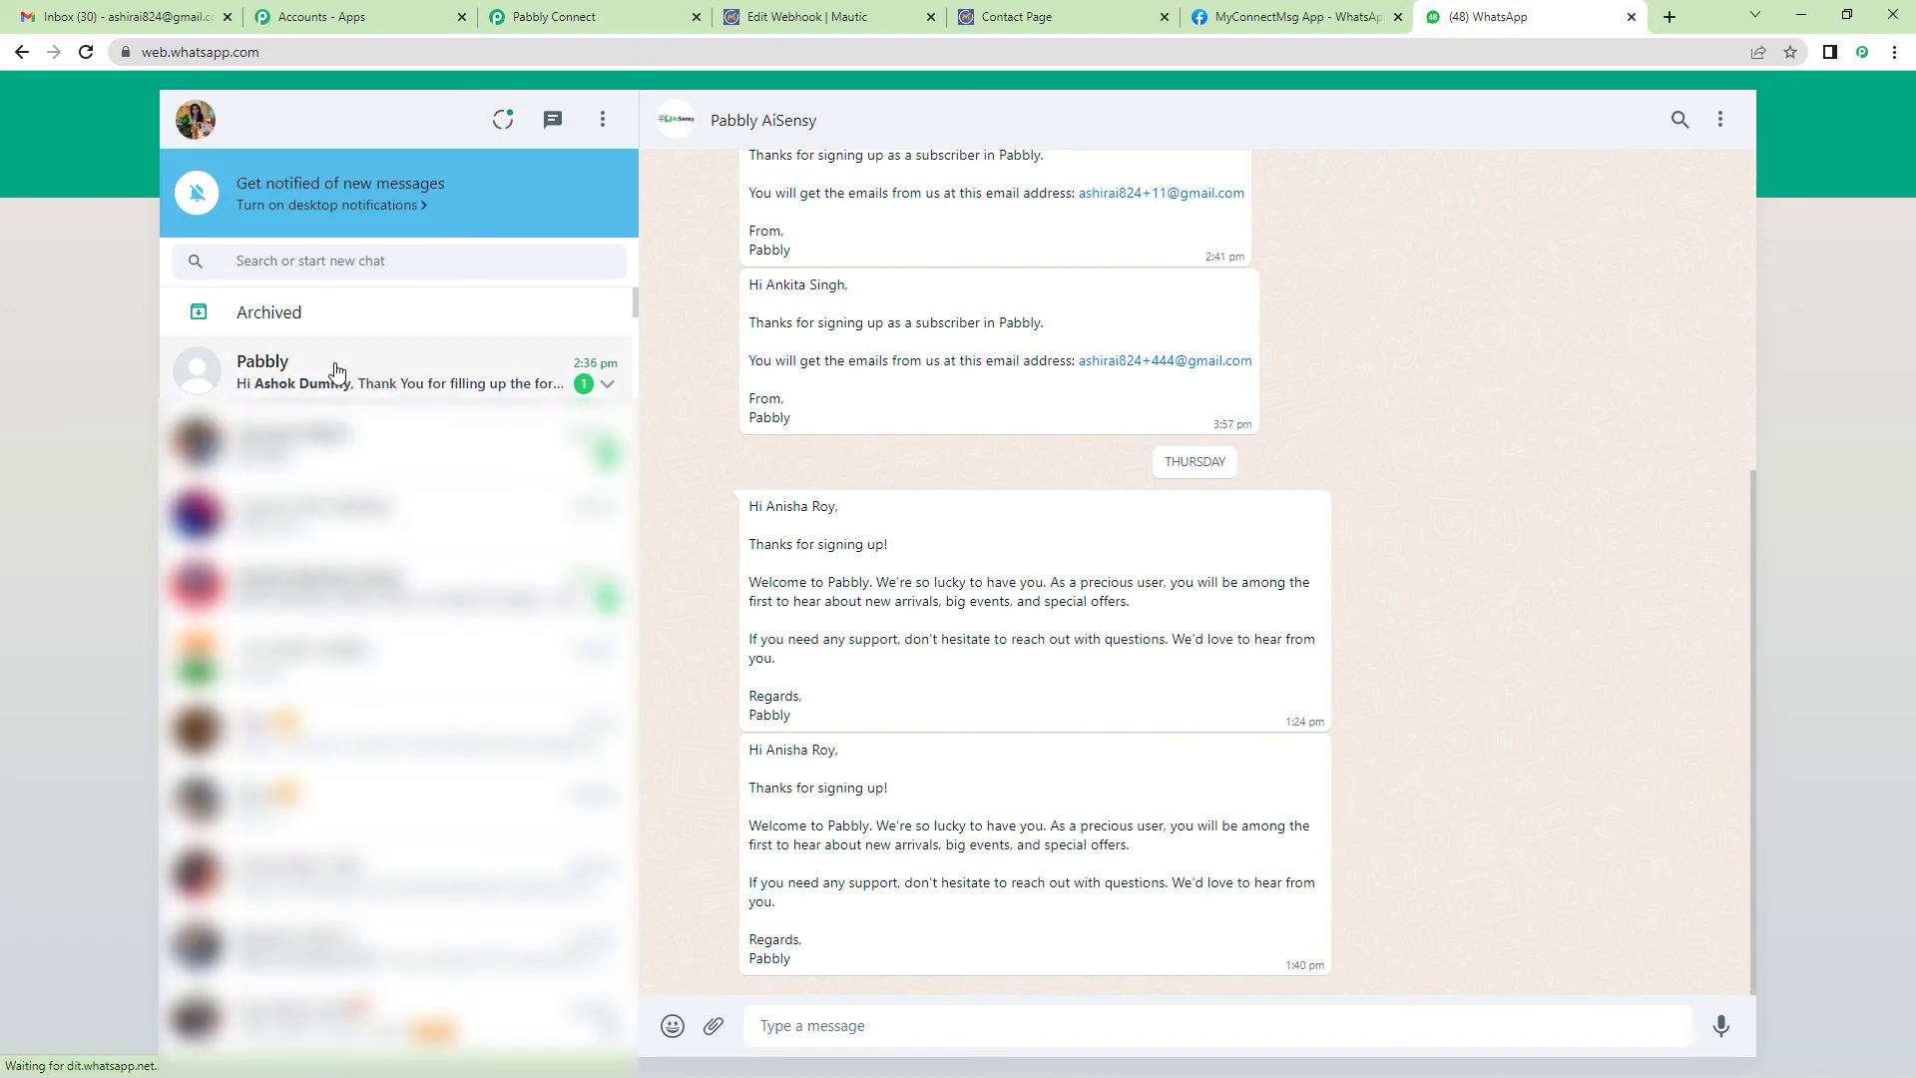
left_click_drag(755, 811, 1010, 816)
left_click_drag(750, 845, 915, 850)
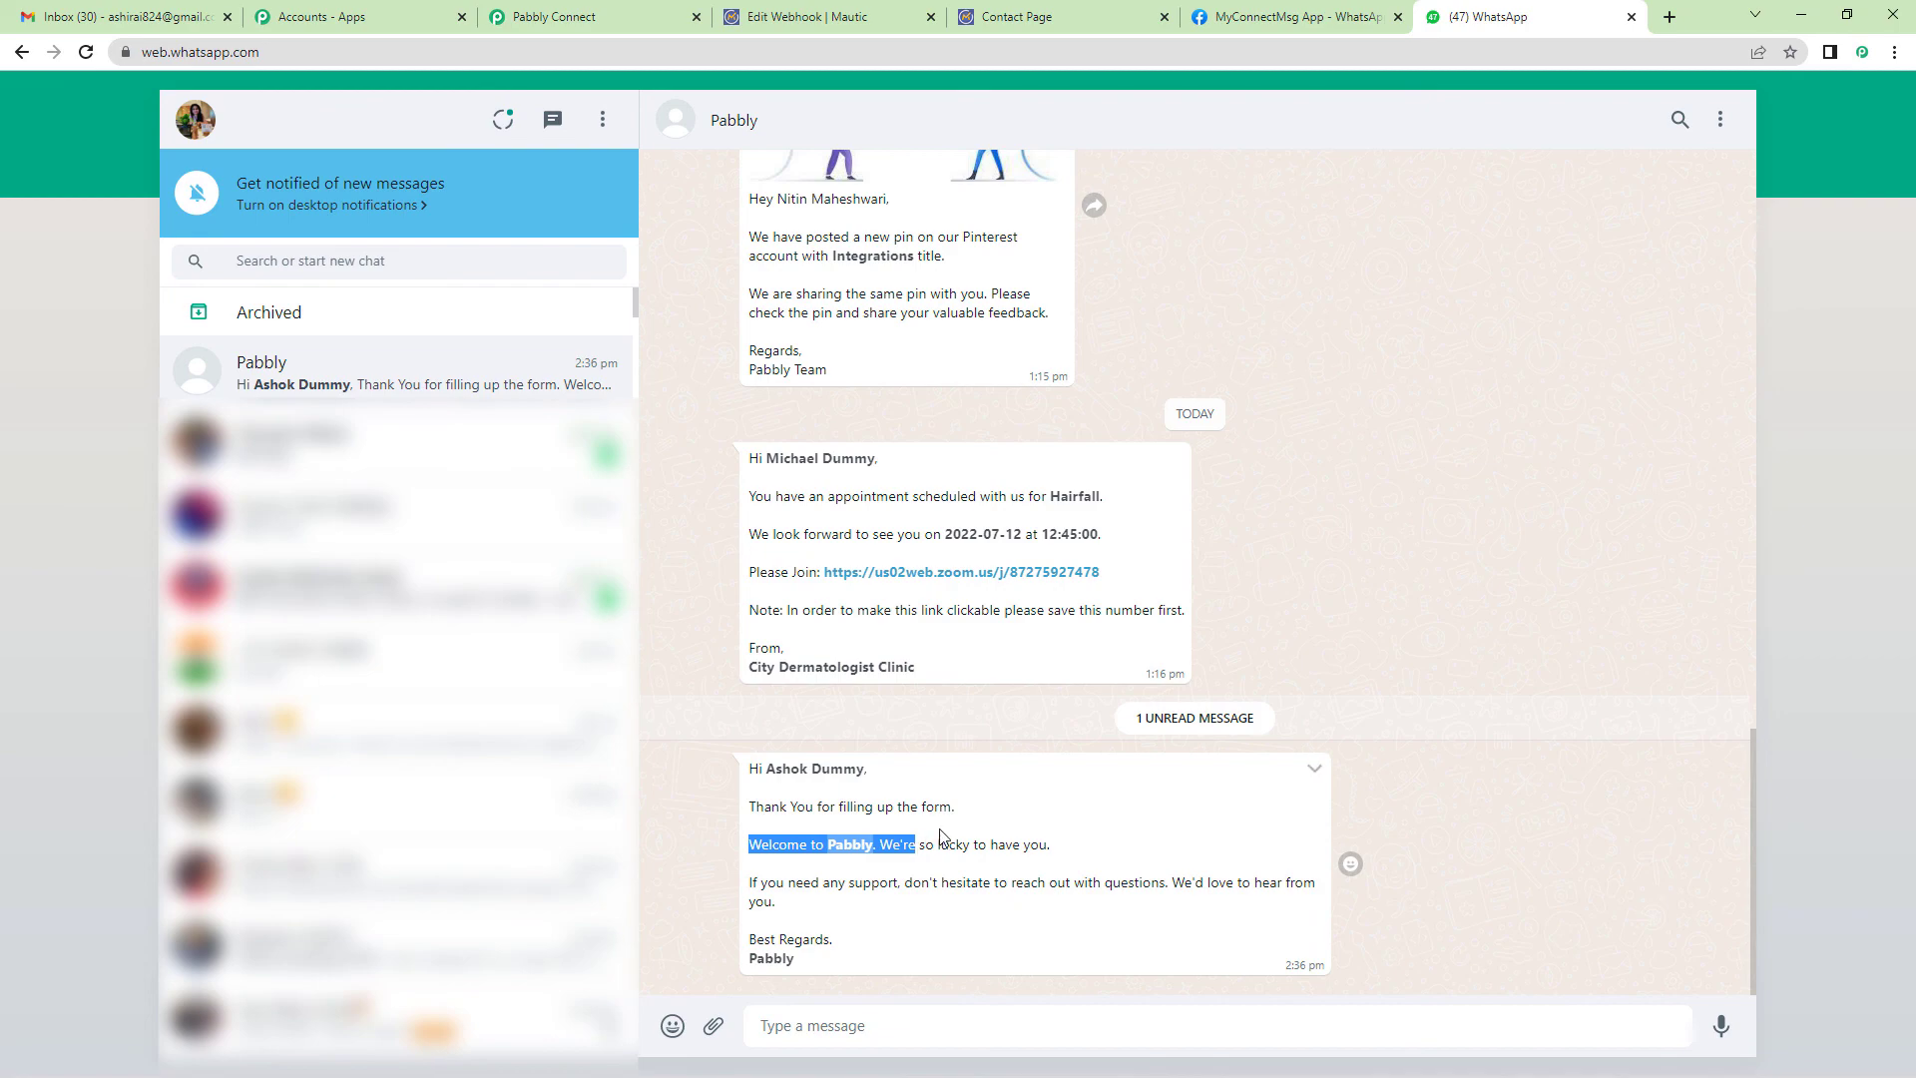
left_click(558, 17)
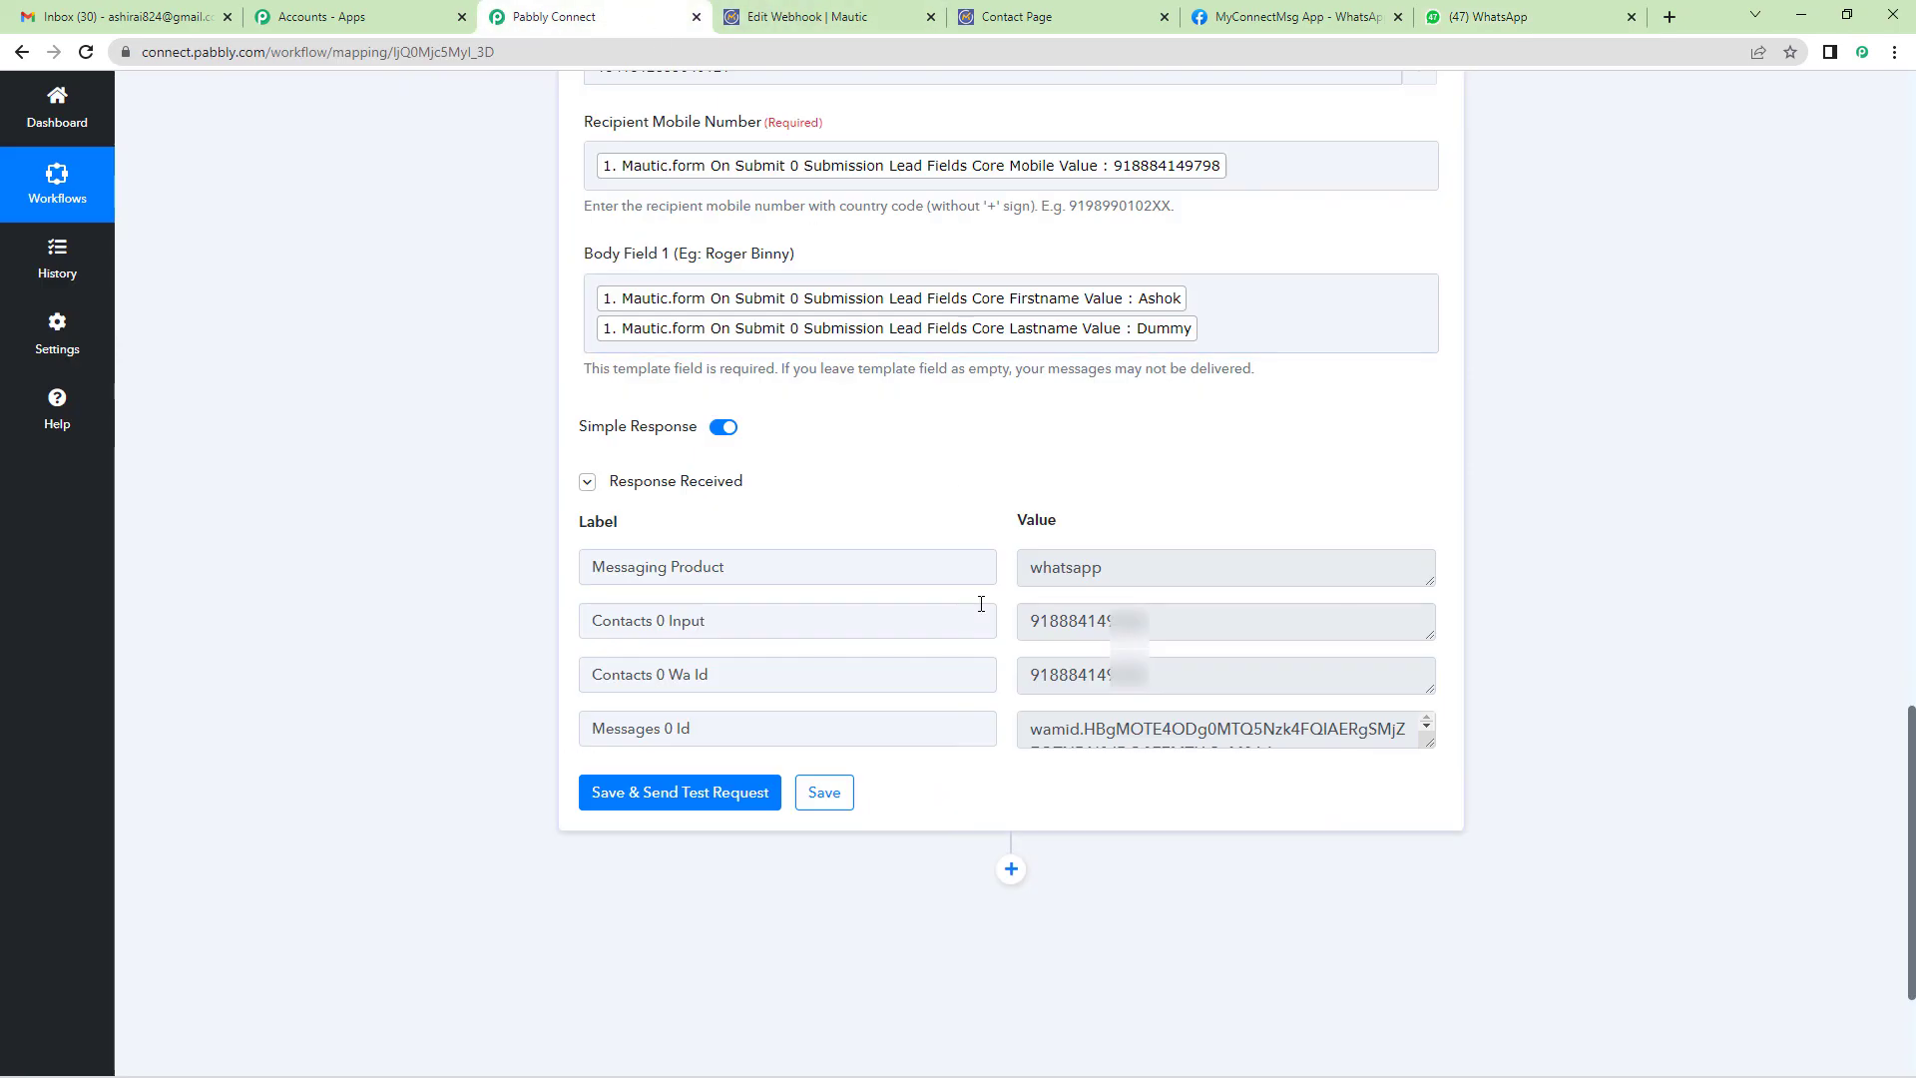